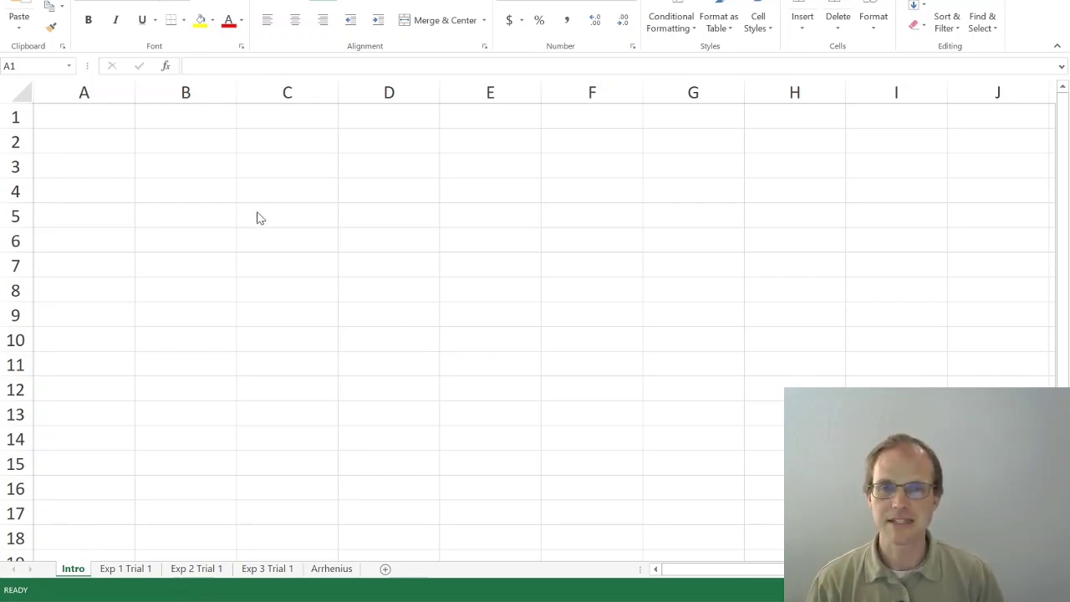
- Practise selecting single cells and ranges such as A1:A15, A3:A5 and C6:C9, ending on A1
{"action": "left_click", "coordinate": [90, 125]}
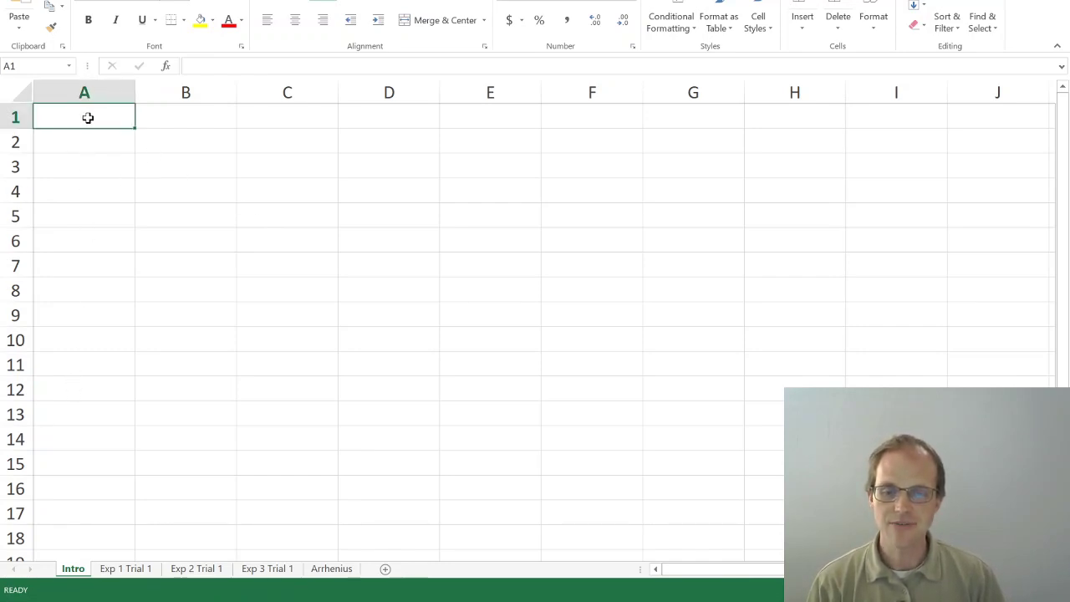
{"action": "left_click_drag", "start_coordinate": [87, 117], "coordinate": [55, 456]}
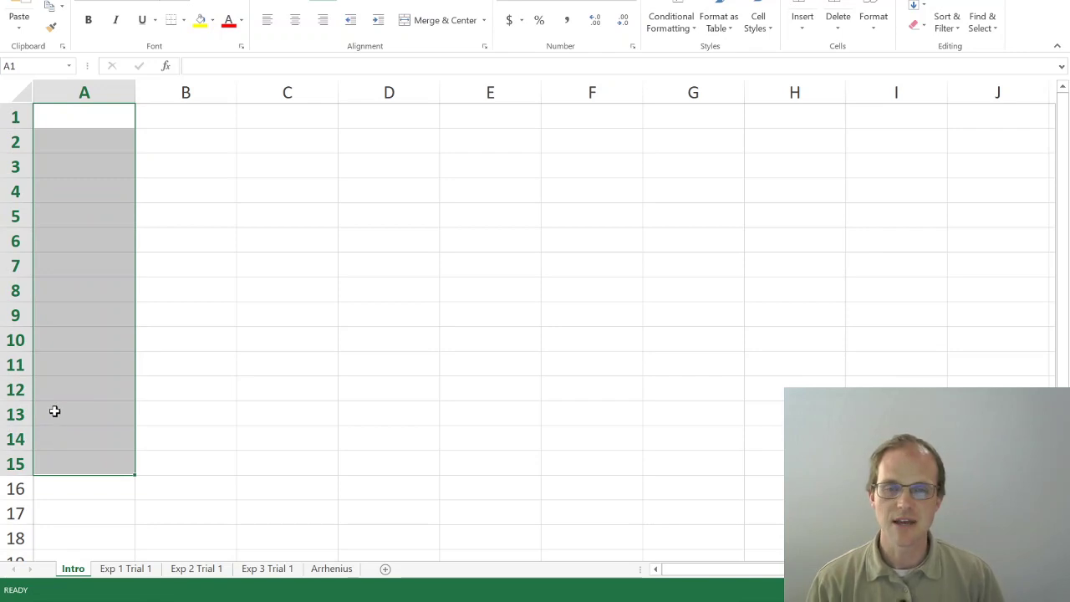
{"action": "left_click", "coordinate": [83, 266]}
{"action": "left_click_drag", "start_coordinate": [92, 166], "coordinate": [86, 227]}
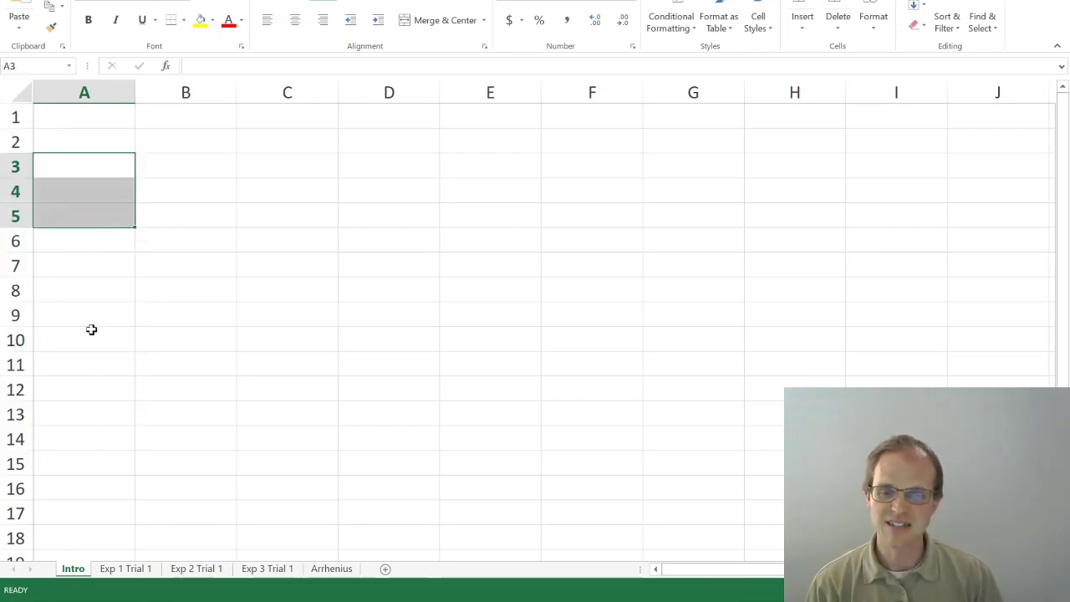
{"action": "left_click_drag", "start_coordinate": [84, 365], "coordinate": [79, 441]}
{"action": "left_click_drag", "start_coordinate": [245, 240], "coordinate": [267, 325]}
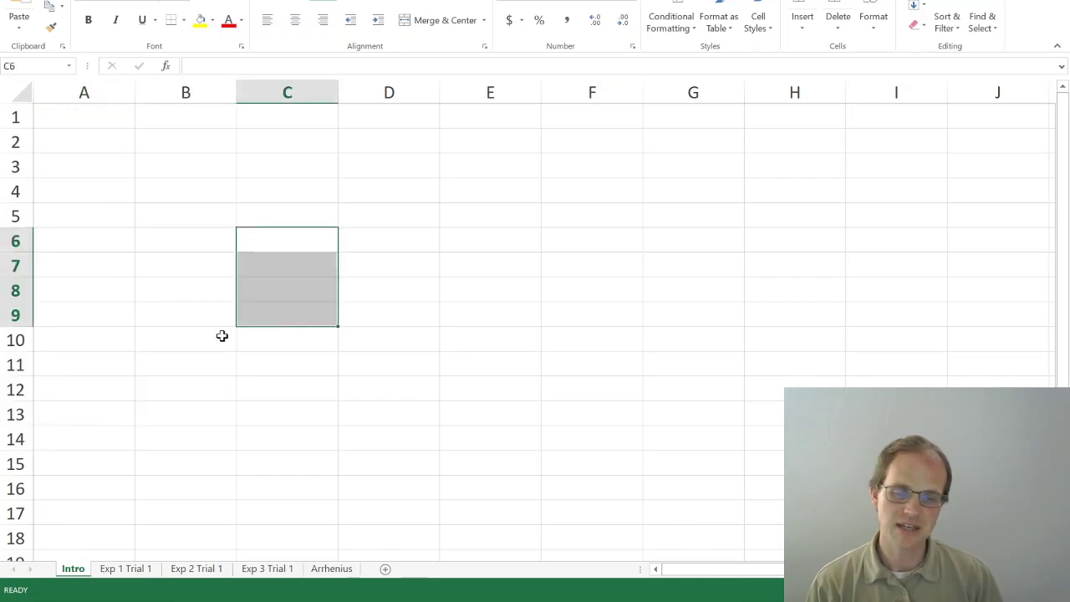
{"action": "left_click_drag", "start_coordinate": [166, 439], "coordinate": [162, 489]}
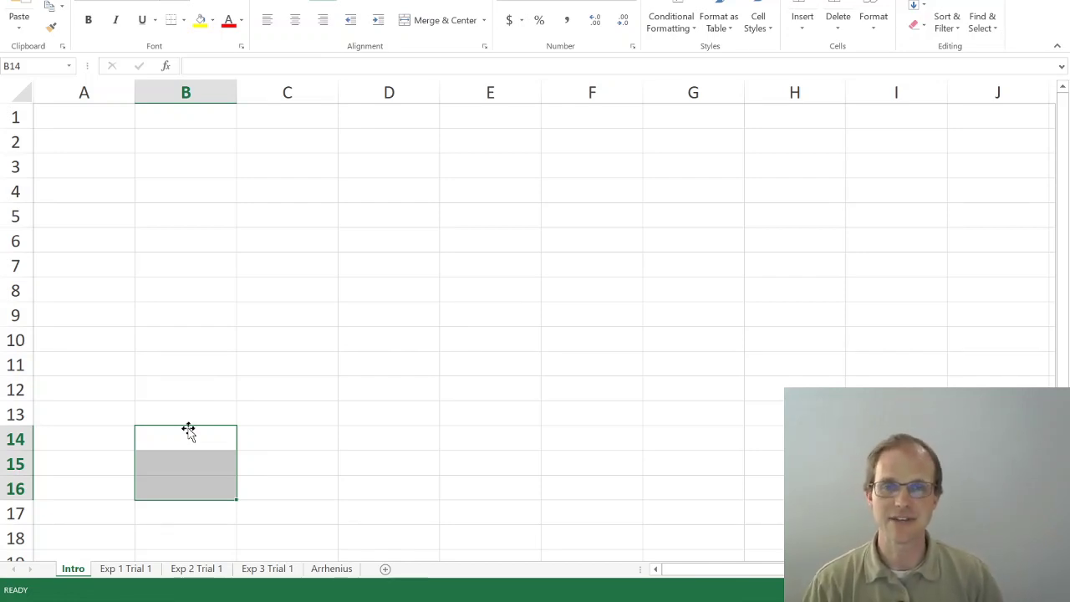
{"action": "left_click", "coordinate": [87, 121]}
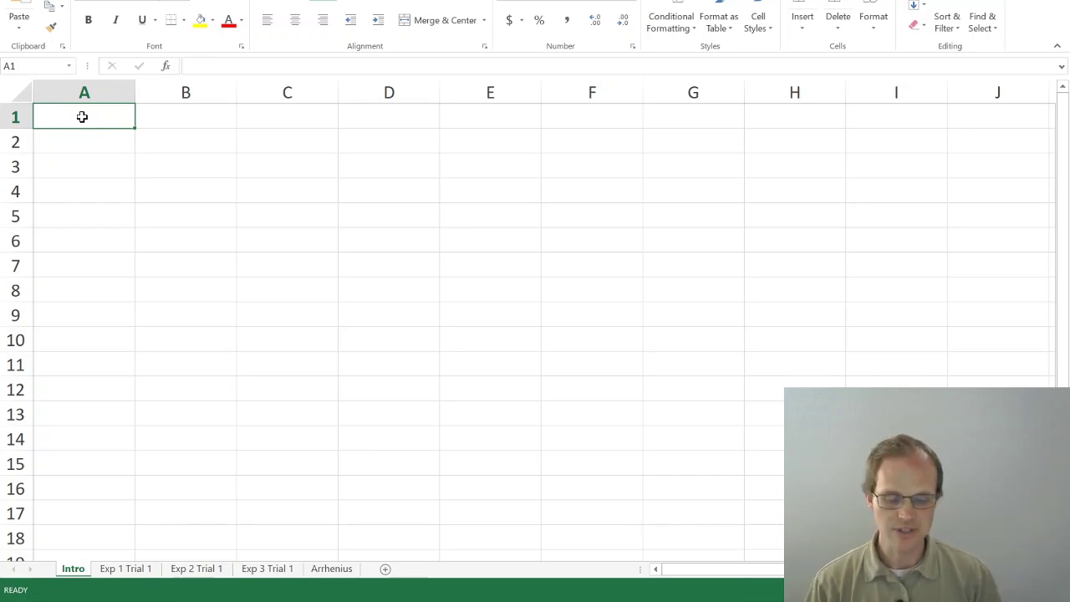
- Enter trial numbers 1, 2 and 3 down column A, then undo them
{"action": "type", "text": "1"}
{"action": "key", "text": "Return"}
{"action": "type", "text": "2"}
{"action": "key", "text": "Return"}
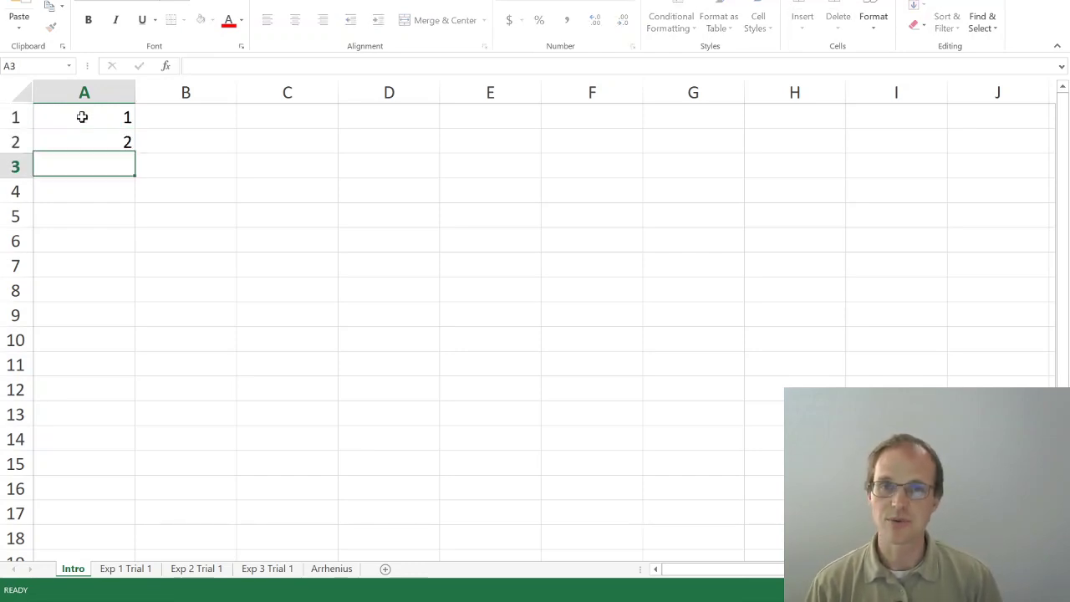
{"action": "type", "text": "3"}
{"action": "key", "text": "Return"}
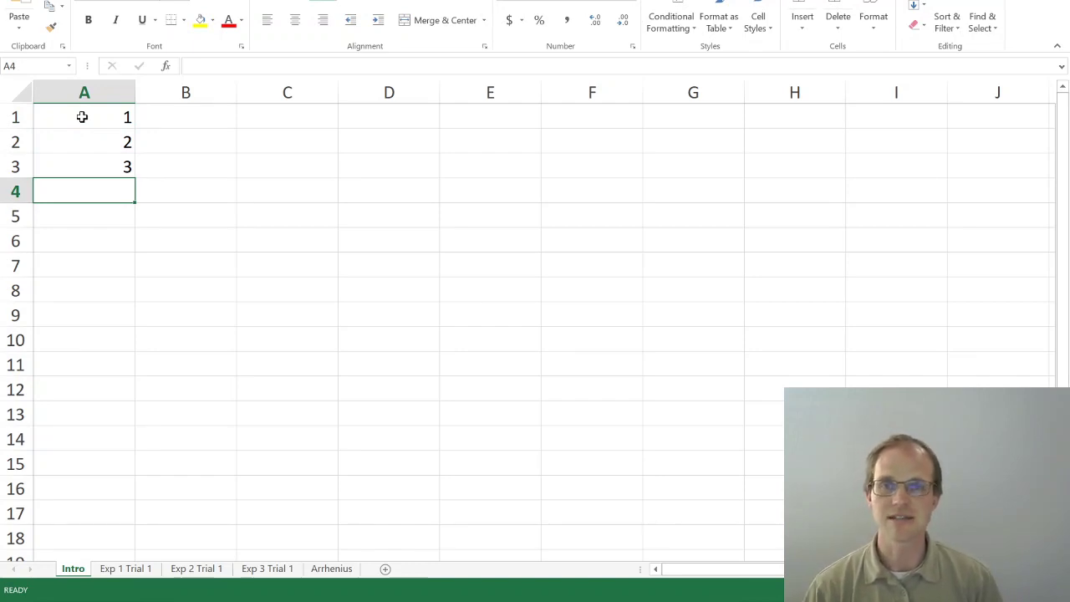
{"action": "key", "text": "ctrl+z"}
{"action": "key", "text": "ctrl+z"}
{"action": "key", "text": "ctrl+z"}
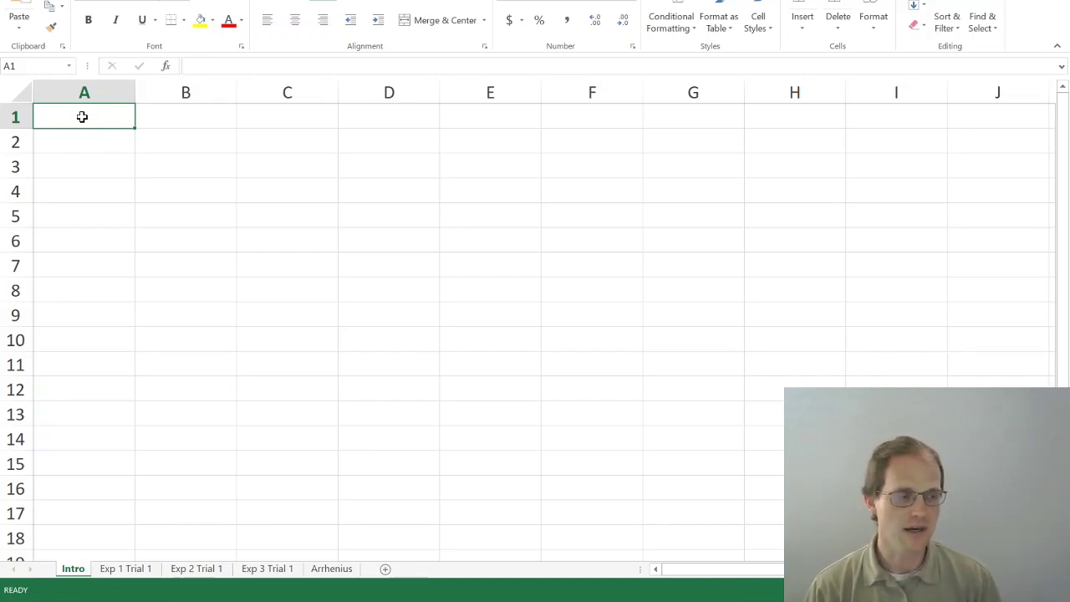
- Type the headings 'Hours workd' in A1 and 'Money earned' in B1
{"action": "type", "text": "Hours"}
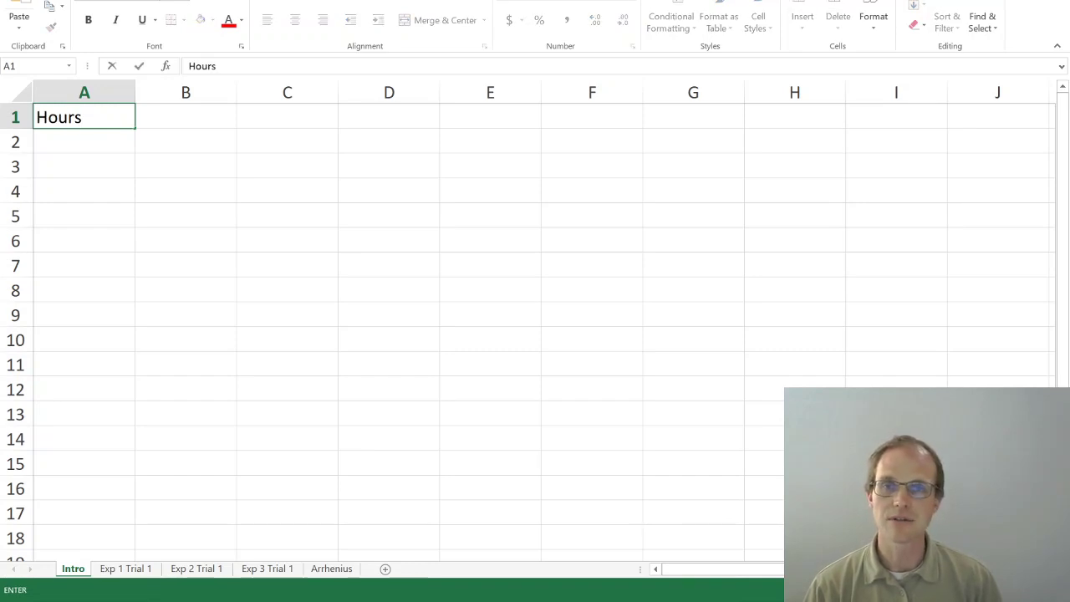
{"action": "type", "text": " workd"}
{"action": "key", "text": "Tab"}
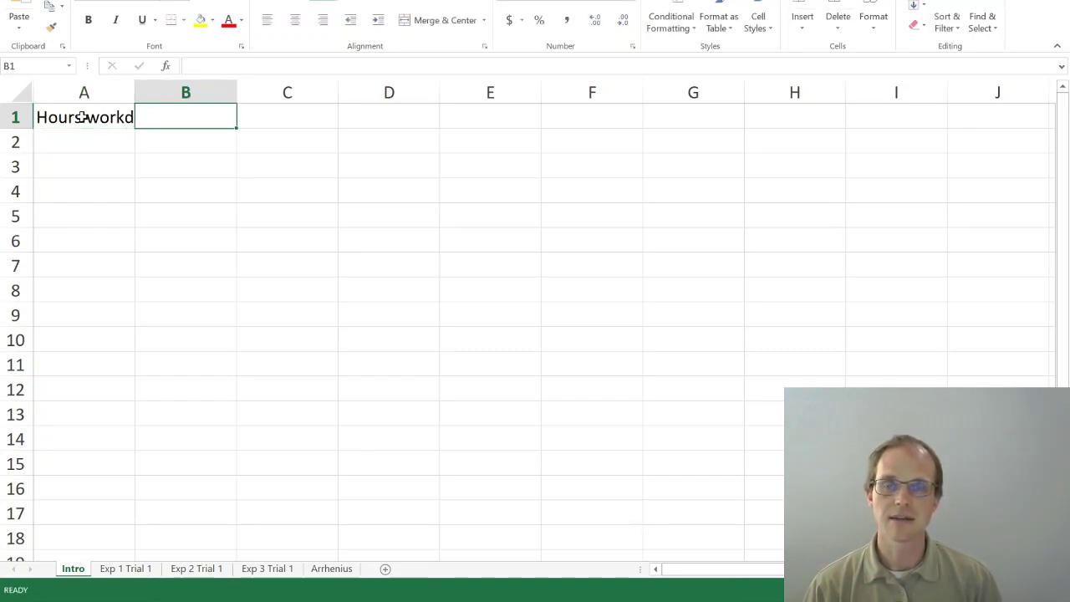
{"action": "type", "text": "Money earned"}
{"action": "key", "text": "Return"}
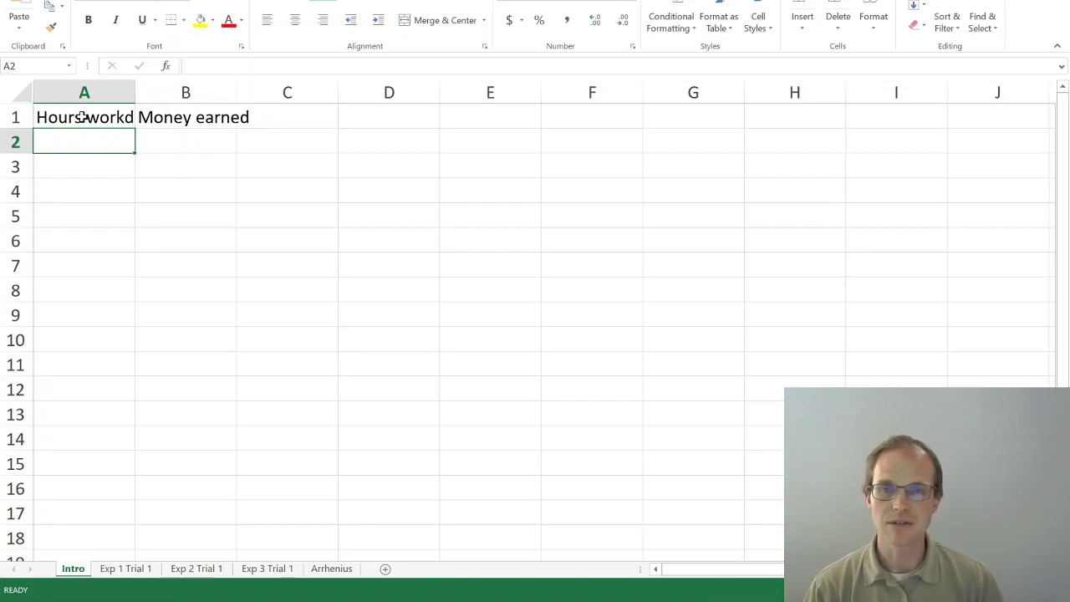
- Underline the A1 heading and correct its typo to 'Hours worked'
{"action": "left_click", "coordinate": [84, 118]}
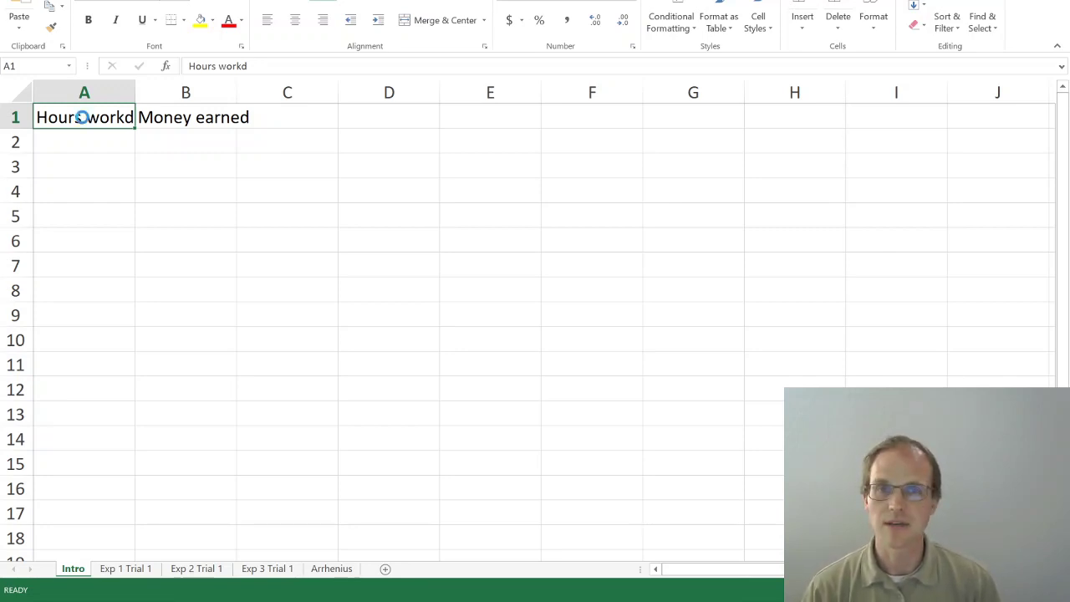
{"action": "key", "text": "ctrl+u"}
{"action": "key", "text": "Right"}
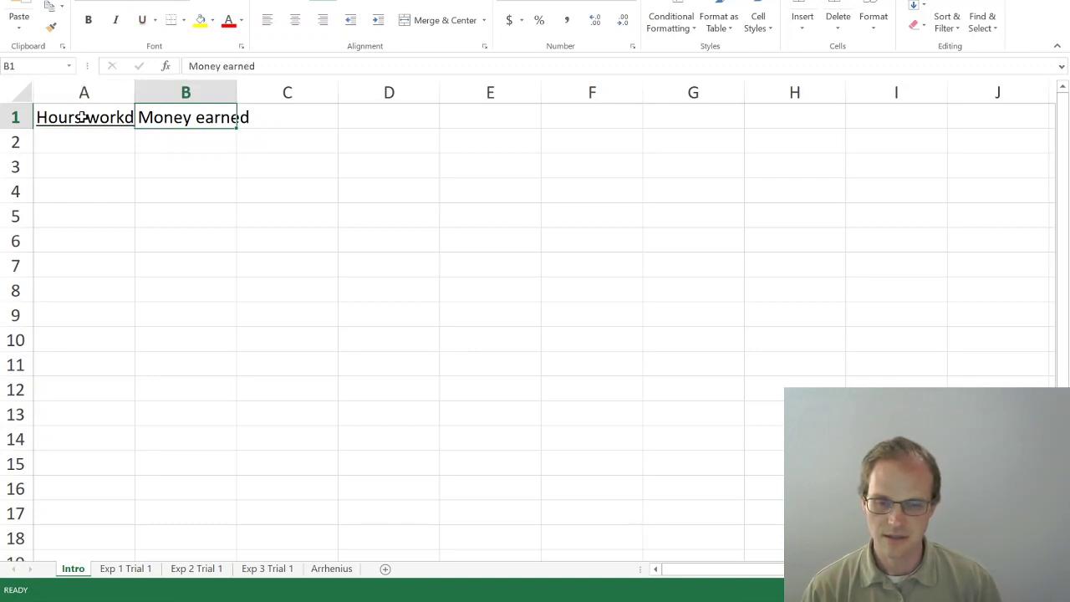
{"action": "key", "text": "Left"}
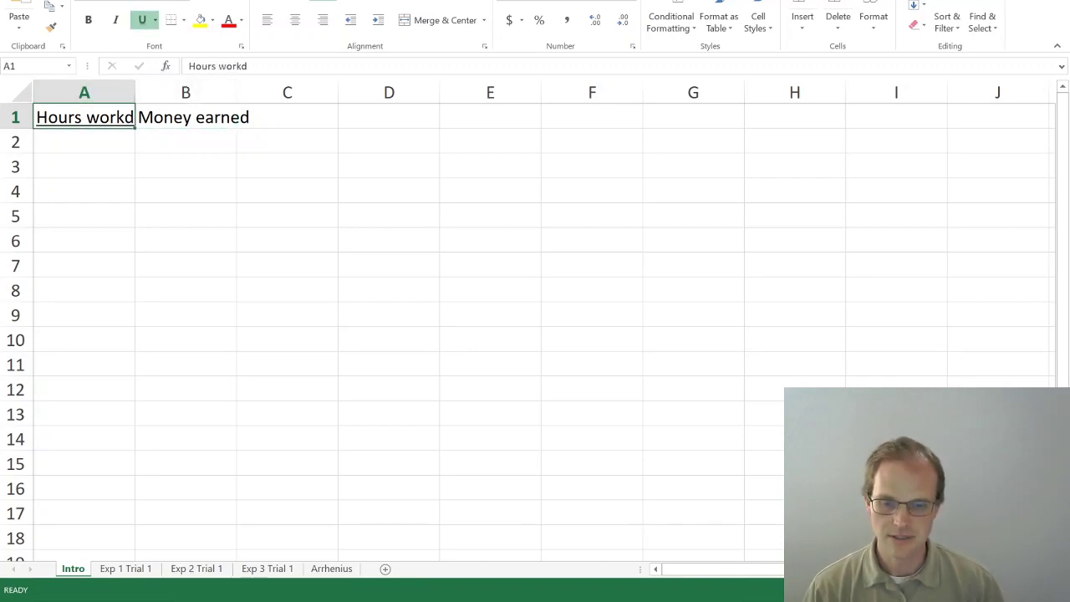
{"action": "left_click", "coordinate": [250, 66]}
{"action": "key", "text": "BackSpace"}
{"action": "type", "text": "ed"}
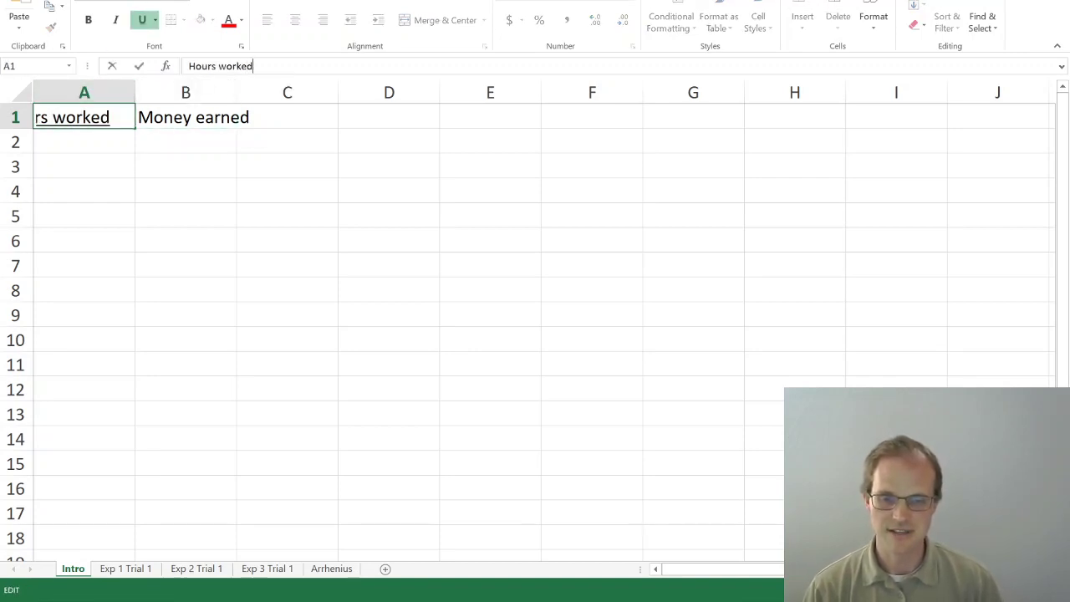
{"action": "key", "text": "Return"}
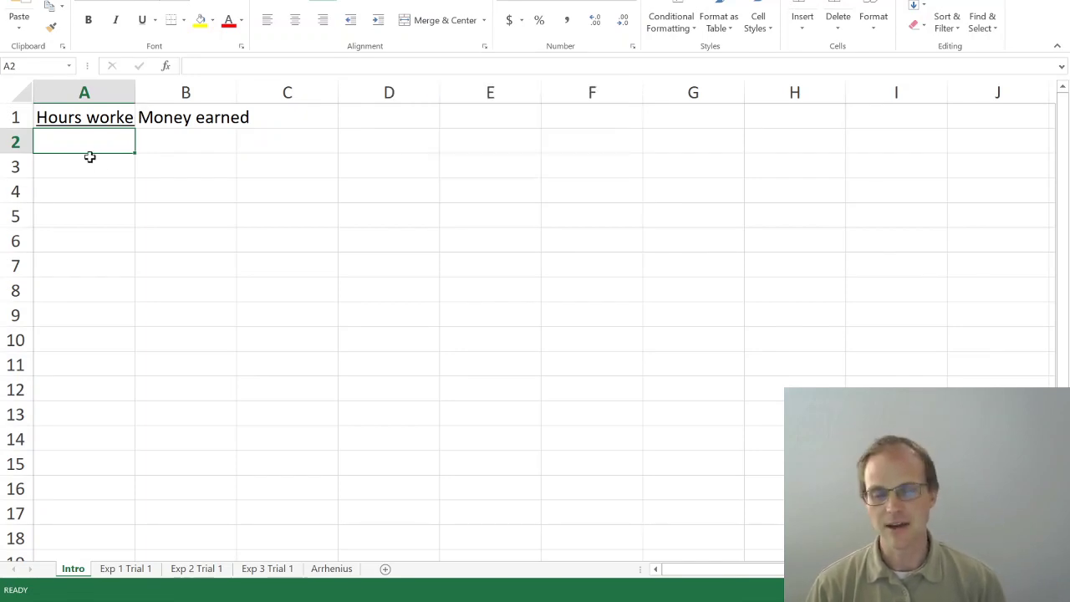
- Enter 0.5 hours in A2 and 32.5 earnings in B2
{"action": "type", "text": "0.5"}
{"action": "key", "text": "Return"}
{"action": "key", "text": "Up"}
{"action": "key", "text": "Right"}
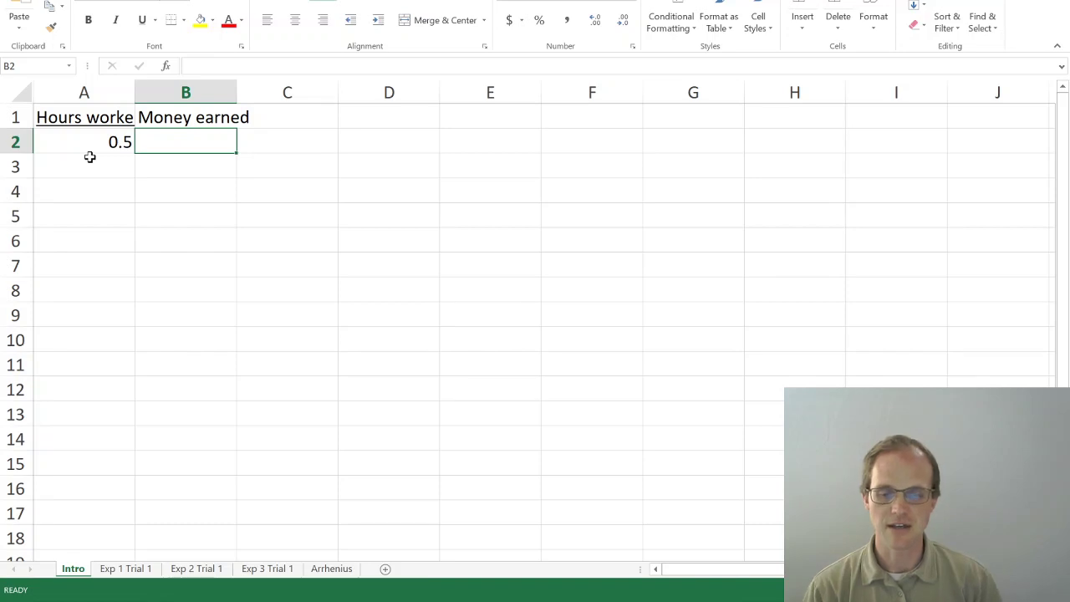
{"action": "type", "text": "65"}
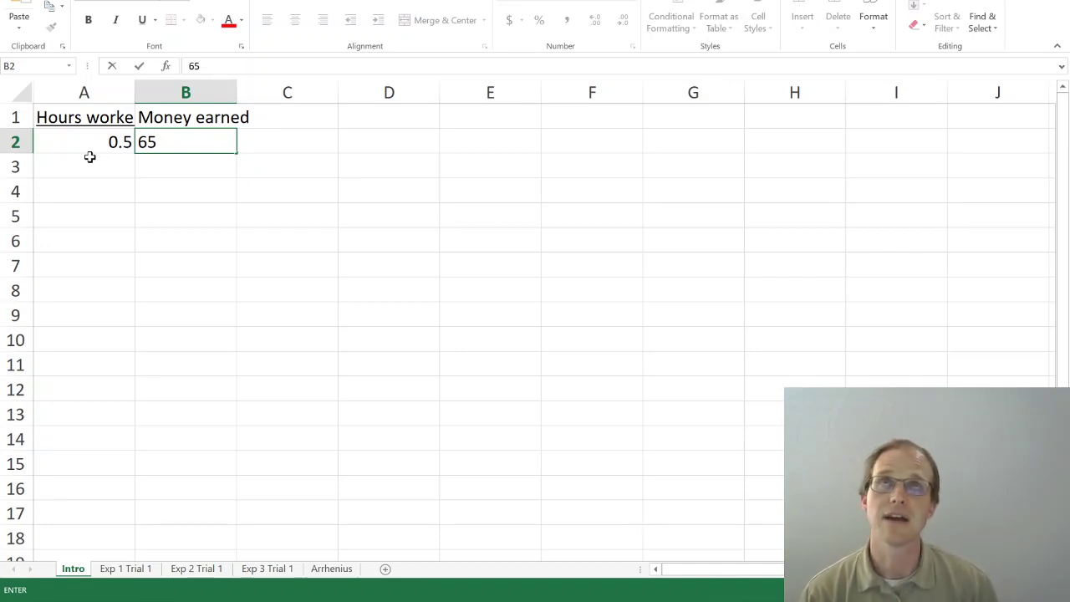
{"action": "key", "text": "BackSpace"}
{"action": "key", "text": "BackSpace"}
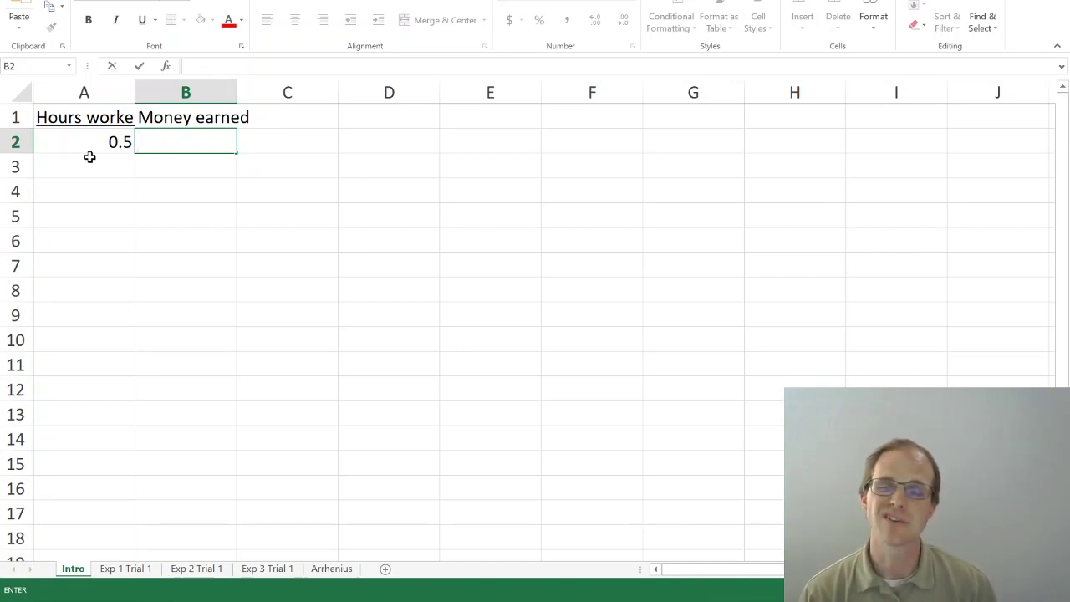
{"action": "type", "text": "32.5"}
{"action": "key", "text": "Return"}
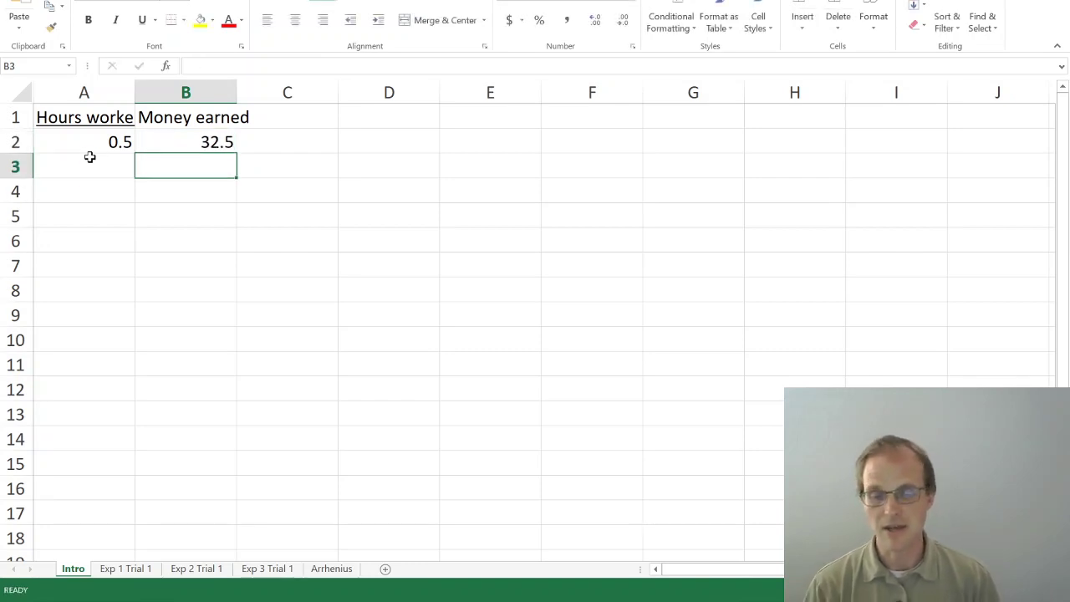
- Enter 1 hour in A3 and 65 earnings in B3, then review the earnings values
{"action": "left_click", "coordinate": [89, 157]}
{"action": "type", "text": "1.0"}
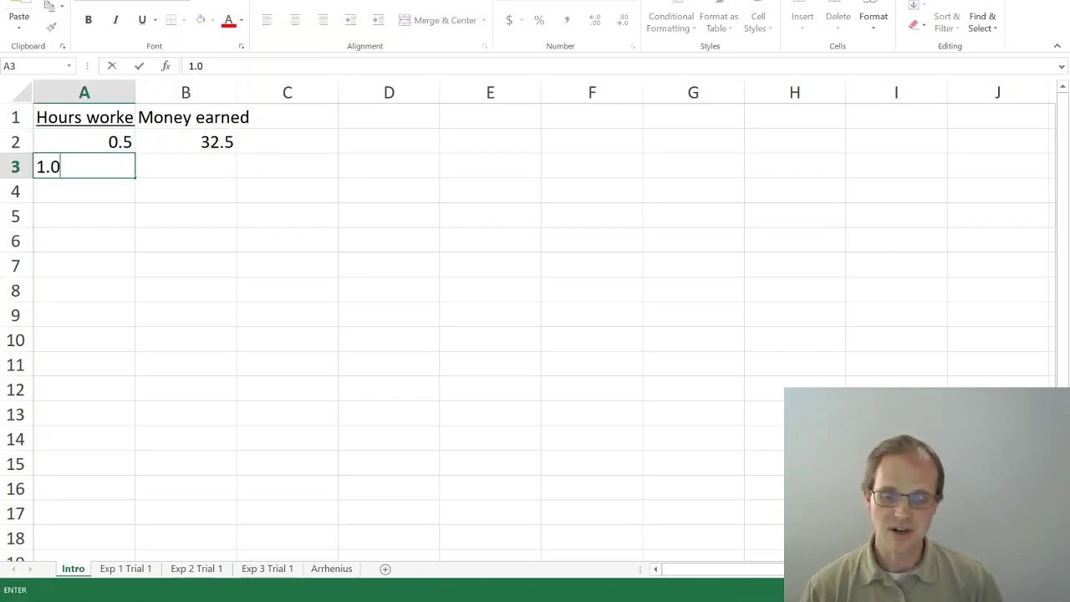
{"action": "key", "text": "Tab"}
{"action": "type", "text": "65"}
{"action": "key", "text": "ctrl+Return"}
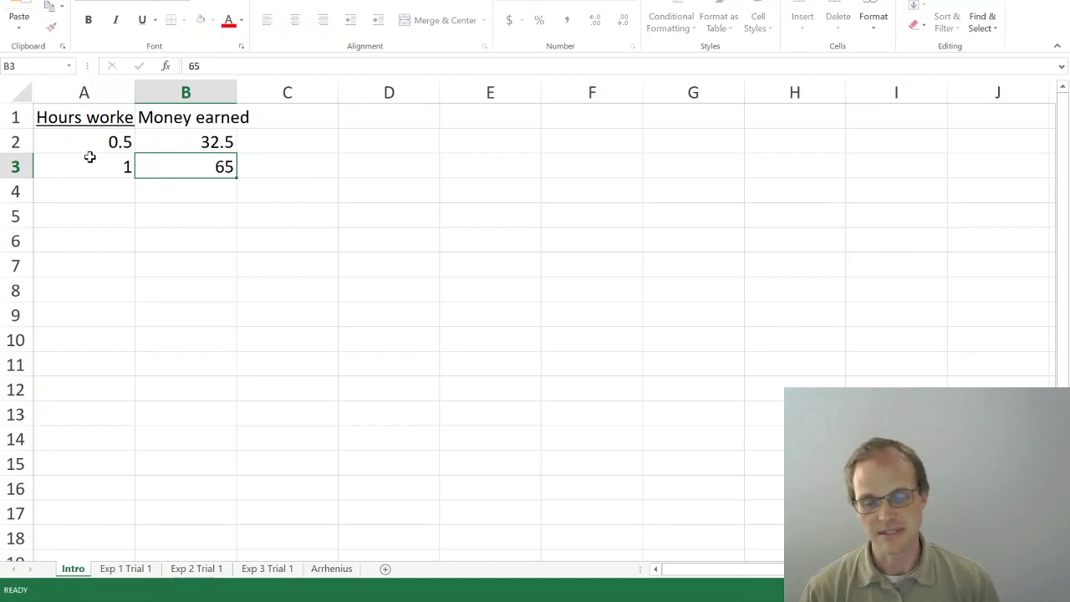
{"action": "key", "text": "Return"}
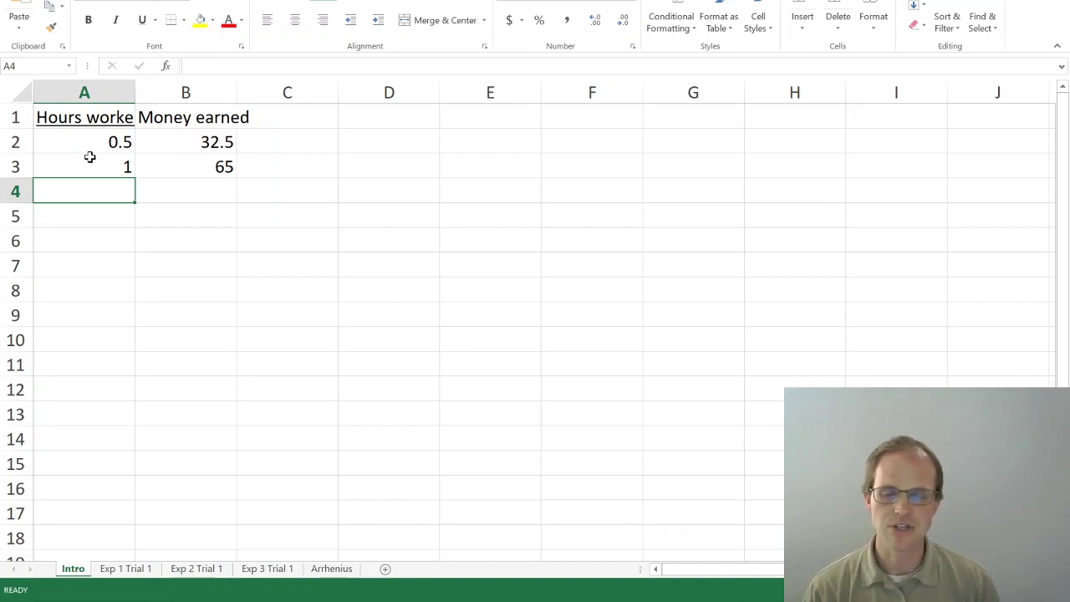
{"action": "key", "text": "Up"}
{"action": "key", "text": "Up"}
{"action": "key", "text": "Right"}
{"action": "key", "text": "Down"}
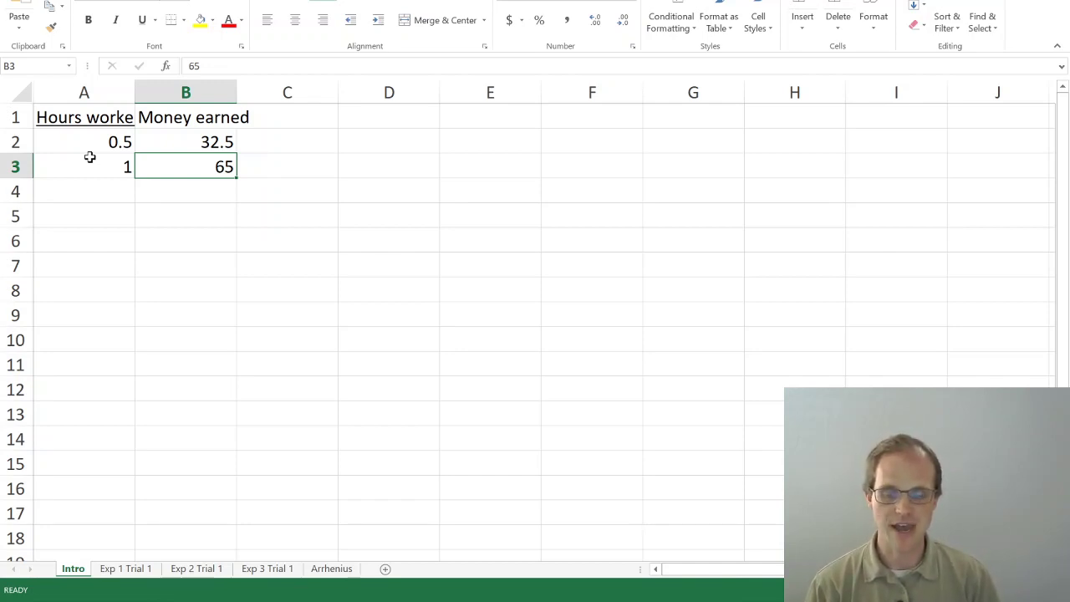
{"action": "key", "text": "Left"}
{"action": "key", "text": "Up"}
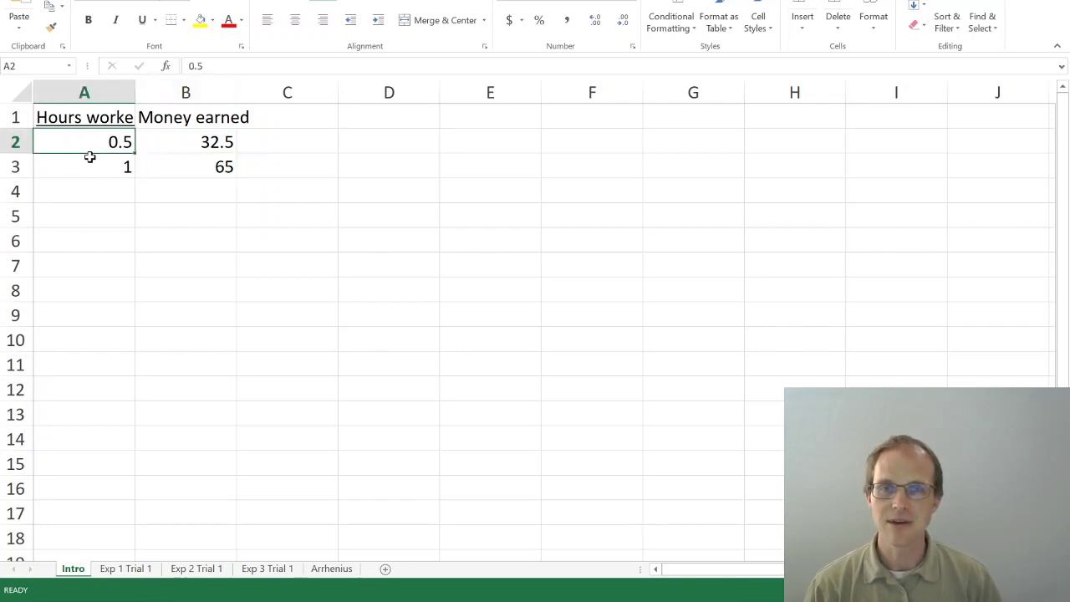
{"action": "key", "text": "Down"}
{"action": "key", "text": "Down"}
{"action": "key", "text": "Down"}
{"action": "key", "text": "Down"}
{"action": "key", "text": "Down"}
{"action": "key", "text": "Down"}
{"action": "key", "text": "Down"}
{"action": "key", "text": "Down"}
{"action": "key", "text": "Down"}
{"action": "key", "text": "Up"}
{"action": "key", "text": "Up"}
{"action": "key", "text": "Up"}
{"action": "key", "text": "Up"}
{"action": "key", "text": "Up"}
{"action": "key", "text": "Up"}
{"action": "key", "text": "Up"}
{"action": "key", "text": "Up"}
{"action": "key", "text": "Up"}
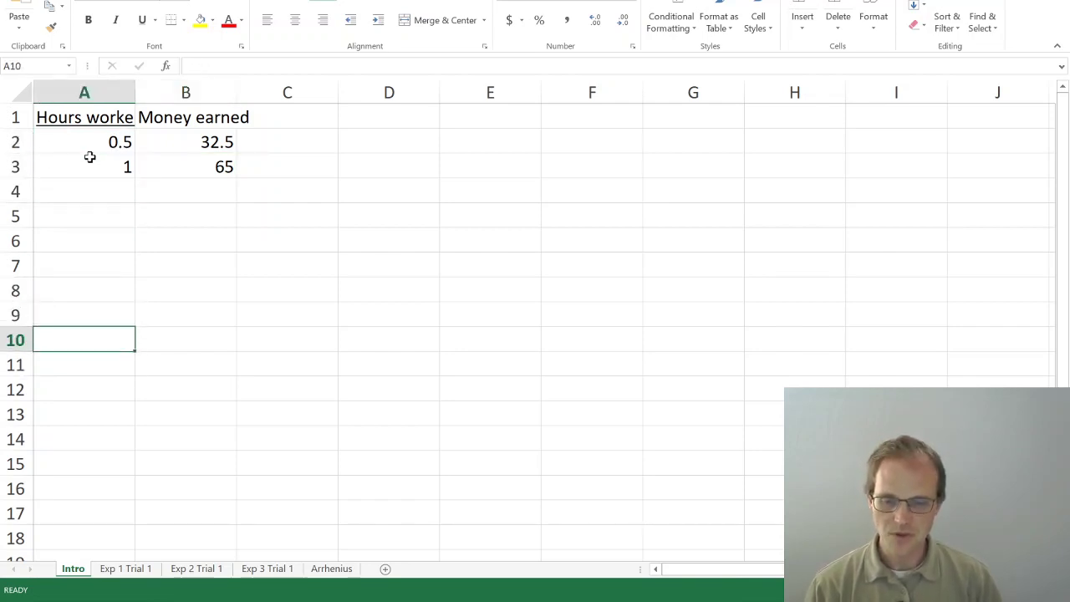
{"action": "key", "text": "Down"}
{"action": "key", "text": "Down"}
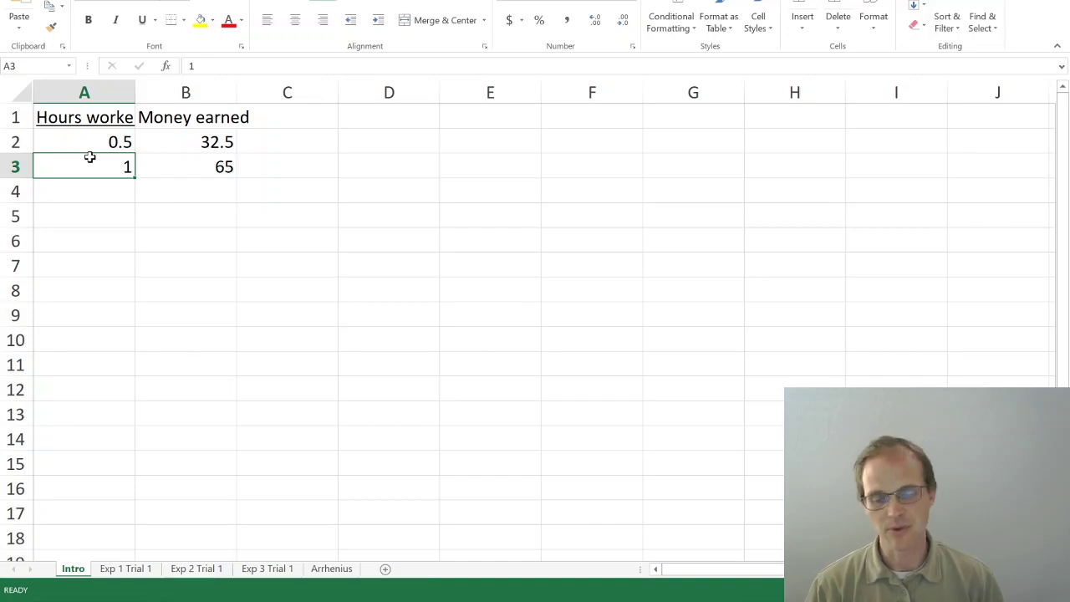
{"action": "type", "text": "1.5"}
{"action": "key", "text": "Return"}
{"action": "type", "text": "2"}
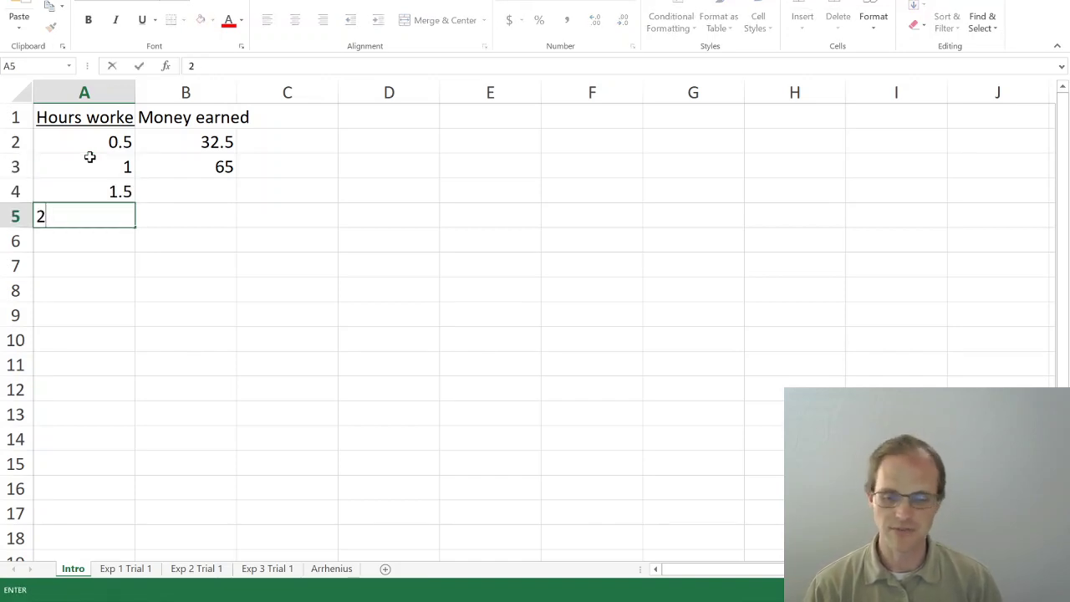
{"action": "key", "text": "Return"}
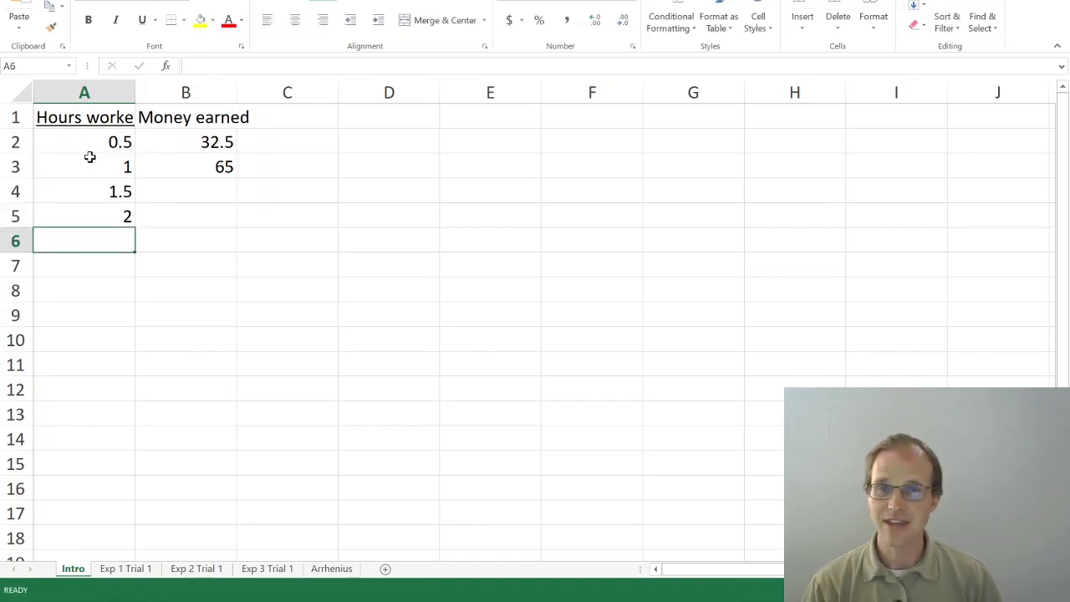
{"action": "key", "text": "Up"}
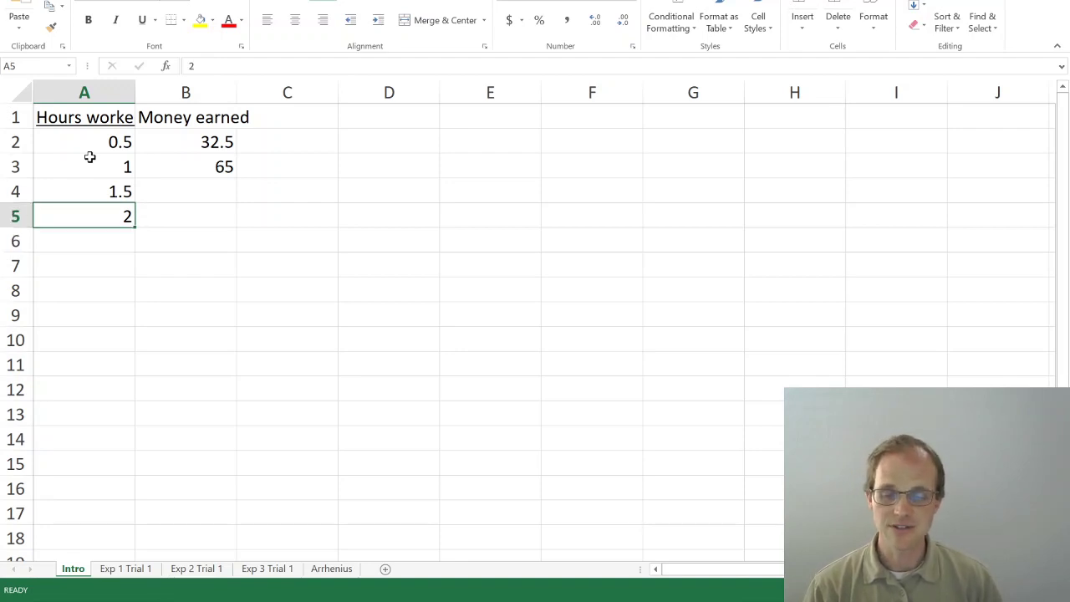
{"action": "key", "text": "Delete"}
{"action": "key", "text": "Up"}
{"action": "key", "text": "Delete"}
{"action": "key", "text": "Up"}
{"action": "key", "text": "Up"}
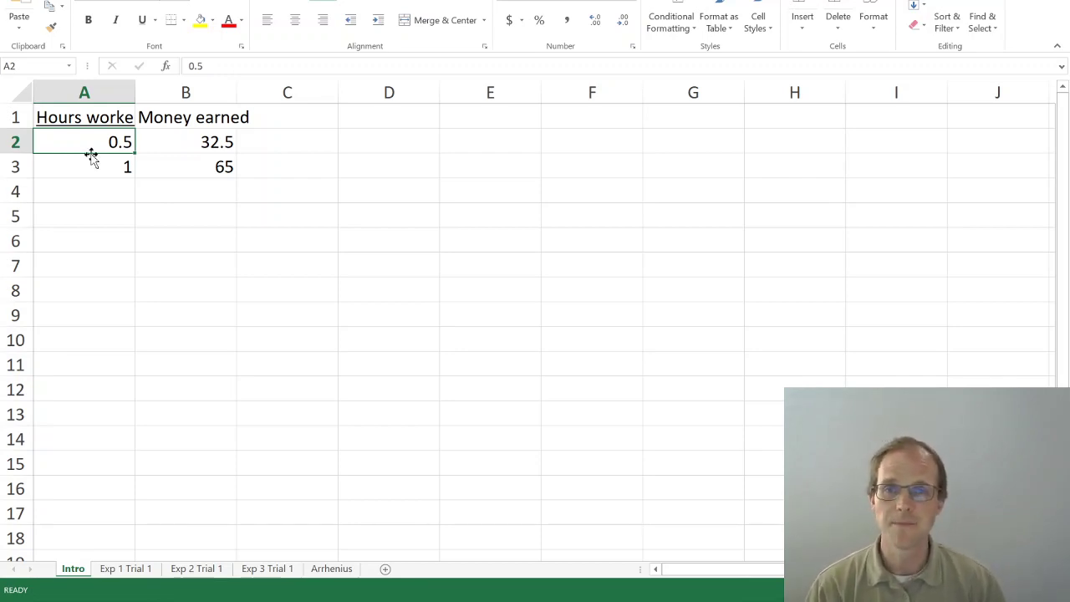
- Select 0.5 and 1 in A2:A3 and fill the half-hour series down to A17
{"action": "left_click_drag", "start_coordinate": [90, 146], "coordinate": [92, 165]}
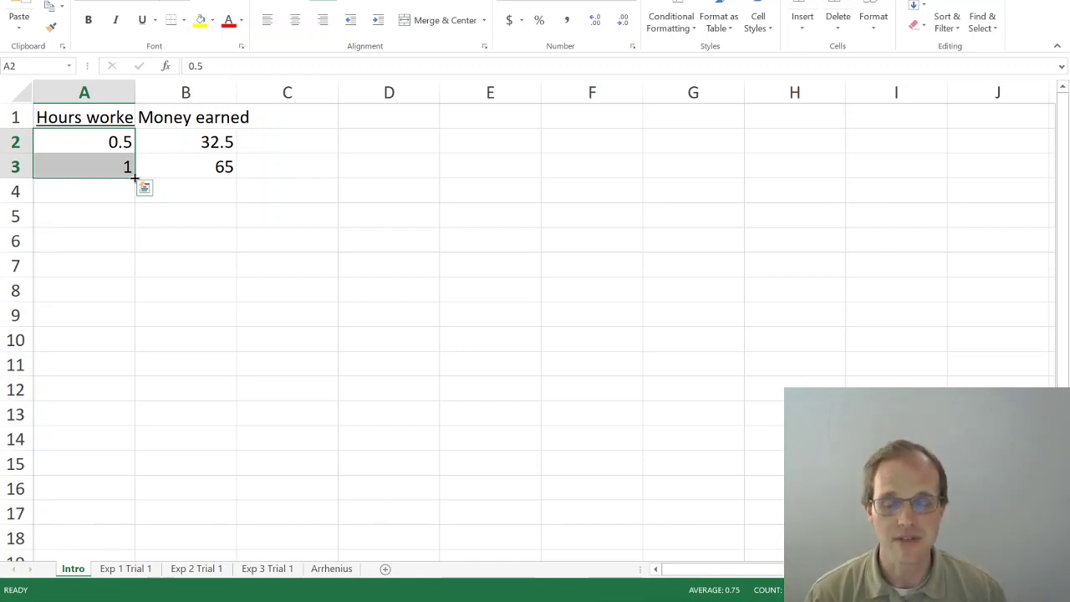
{"action": "left_click", "coordinate": [73, 141]}
{"action": "left_click_drag", "start_coordinate": [67, 151], "coordinate": [67, 164]}
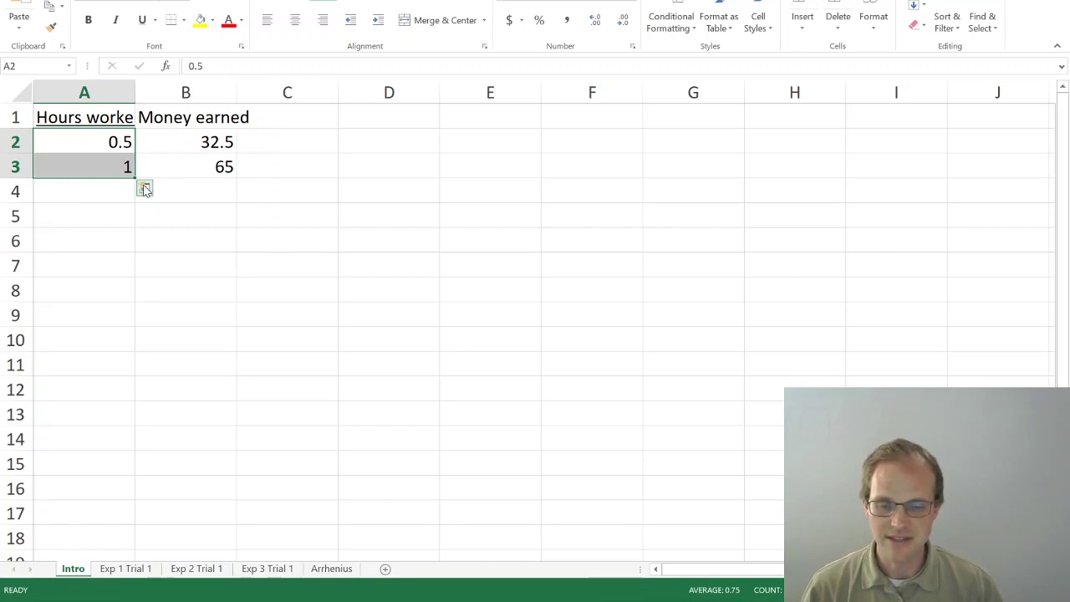
{"action": "left_click_drag", "start_coordinate": [137, 177], "coordinate": [112, 516]}
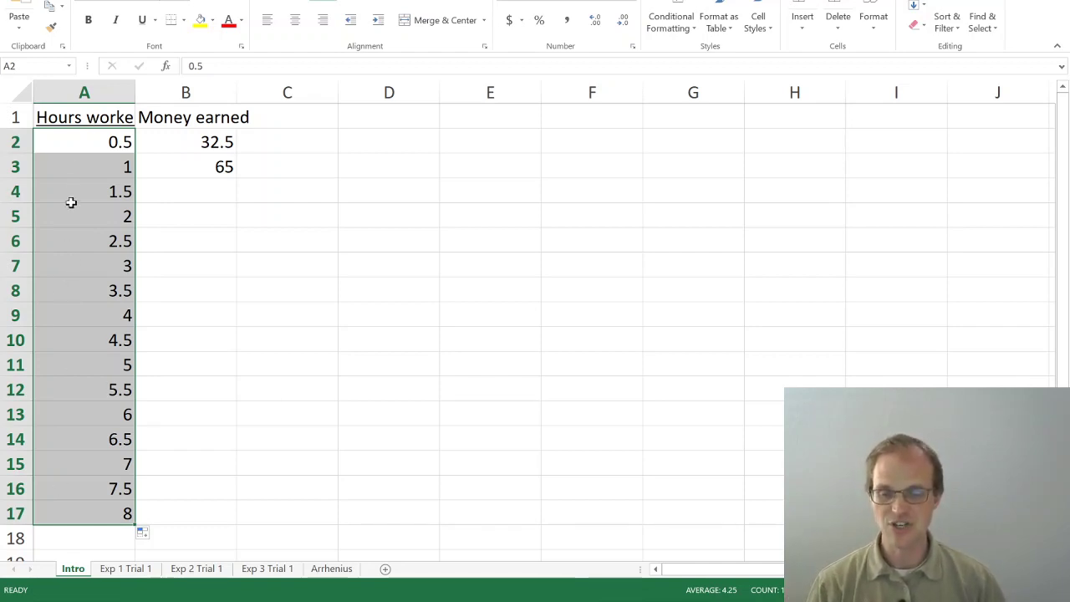
- Apply Number format to A2:A17 and adjust decimals until one decimal place shows
{"action": "left_click", "coordinate": [633, 1]}
{"action": "left_click", "coordinate": [578, 50]}
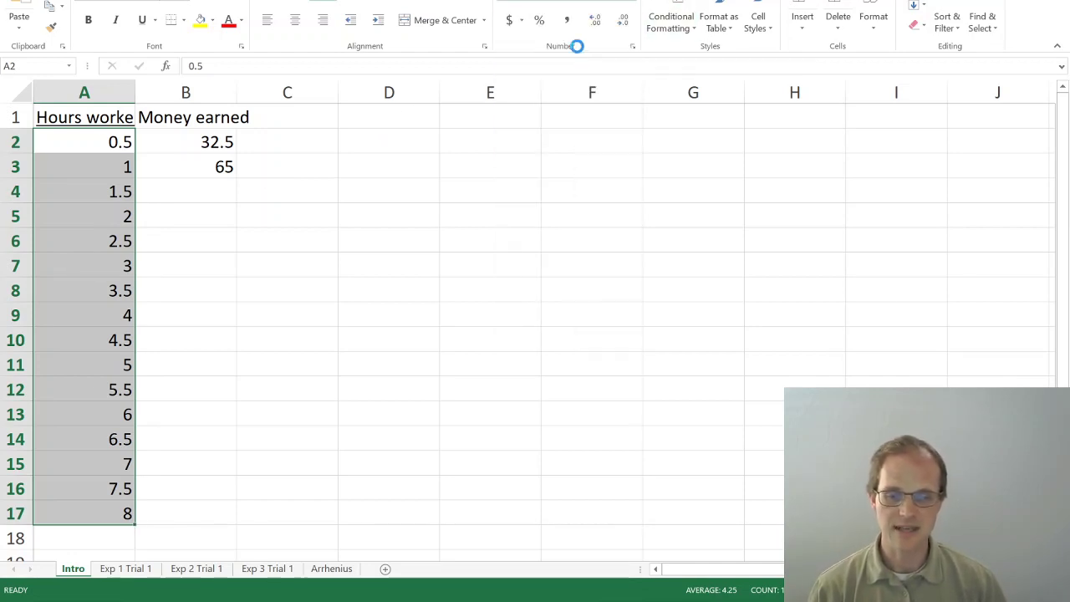
{"action": "left_click", "coordinate": [623, 20]}
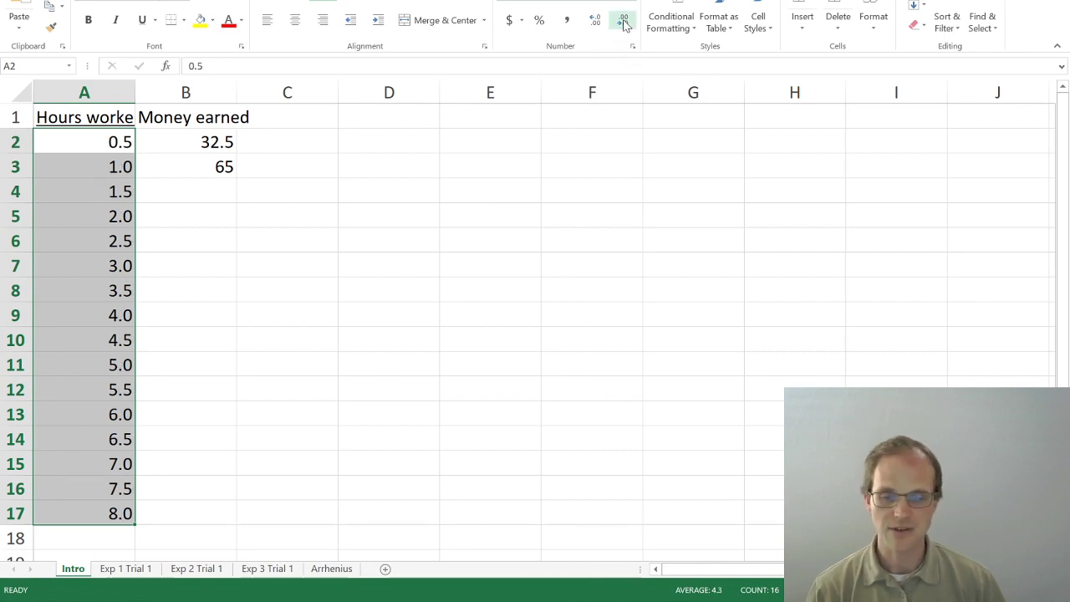
{"action": "left_click", "coordinate": [594, 20]}
{"action": "left_click", "coordinate": [594, 20]}
{"action": "left_click", "coordinate": [595, 20]}
{"action": "left_click", "coordinate": [622, 20]}
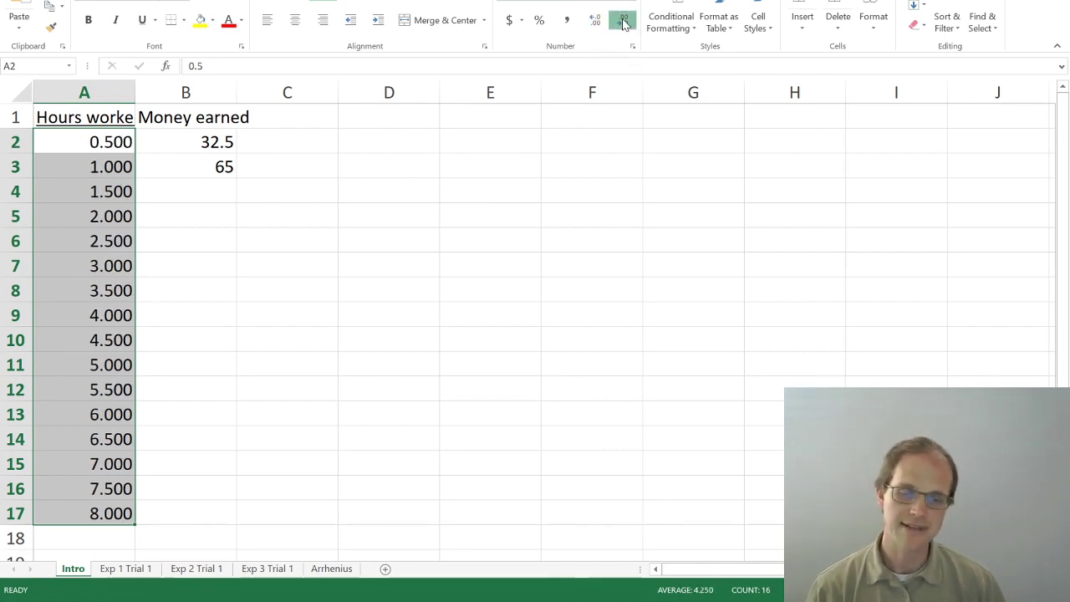
{"action": "left_click", "coordinate": [622, 20]}
{"action": "left_click", "coordinate": [623, 20]}
{"action": "left_click", "coordinate": [623, 20]}
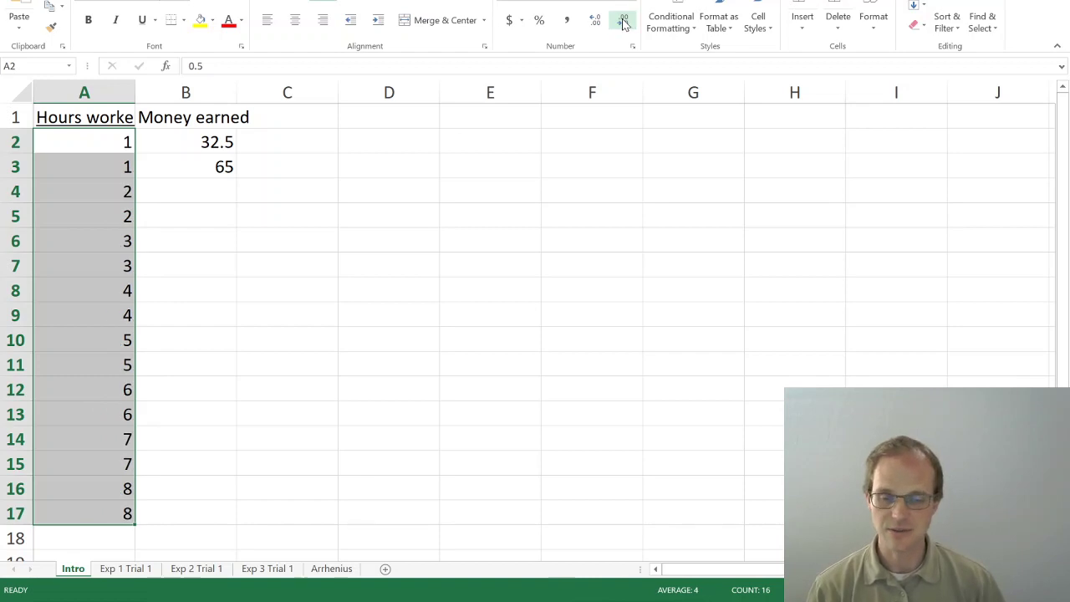
{"action": "left_click", "coordinate": [597, 20]}
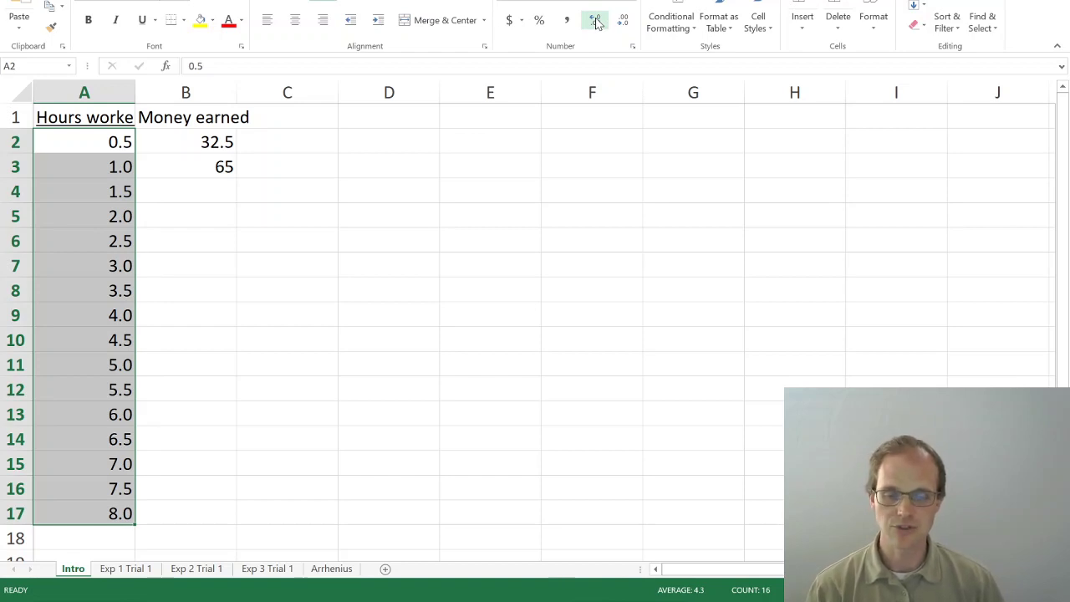
{"action": "left_click", "coordinate": [622, 23]}
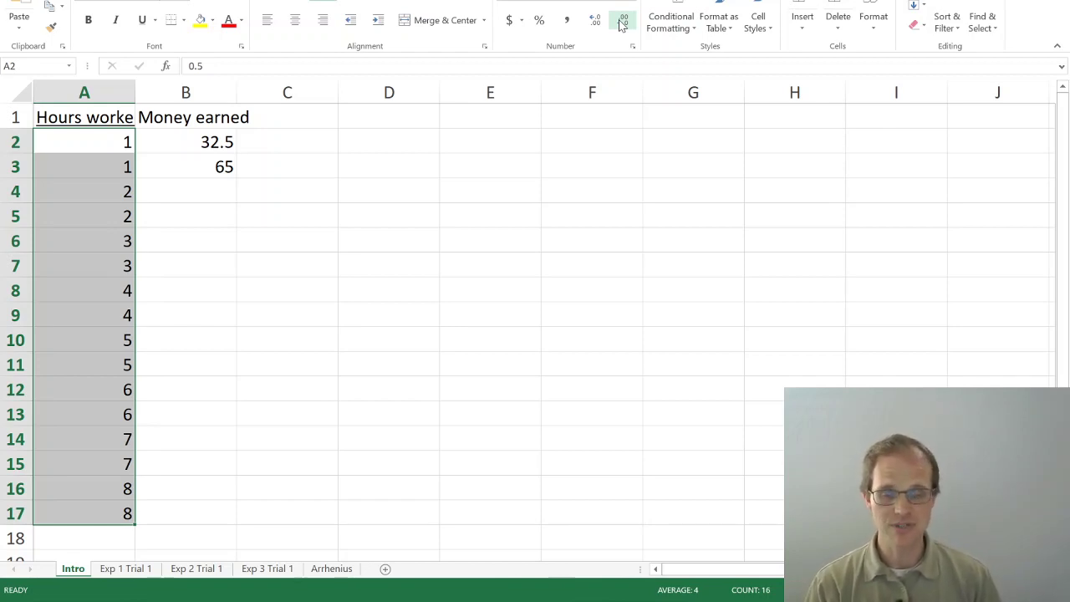
{"action": "left_click", "coordinate": [597, 22]}
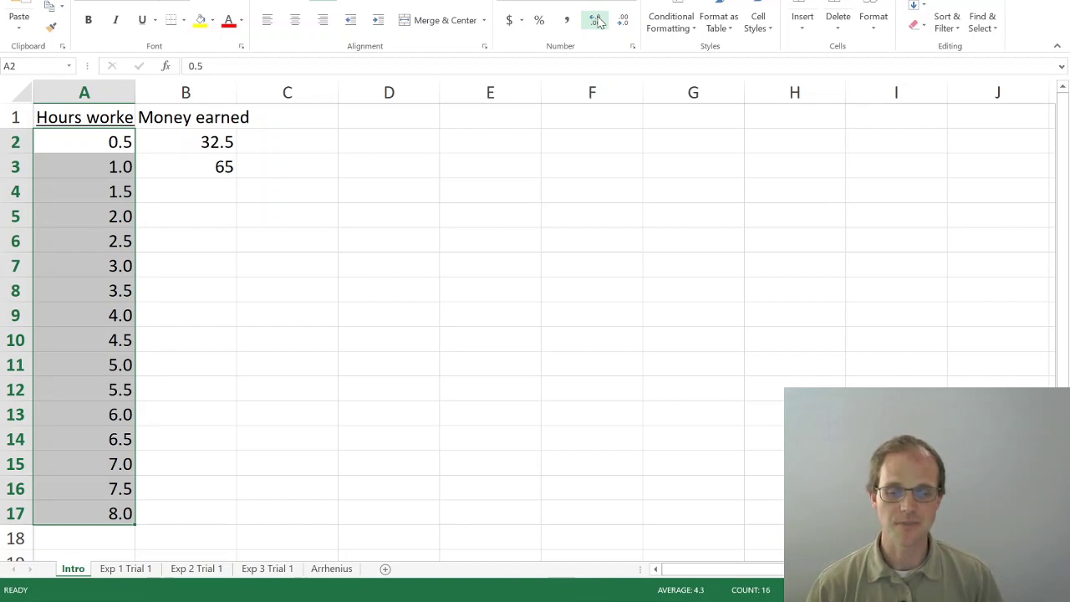
- Test entering 9 in A18 and 9.0 in A20 below the hours list
{"action": "left_click", "coordinate": [100, 532]}
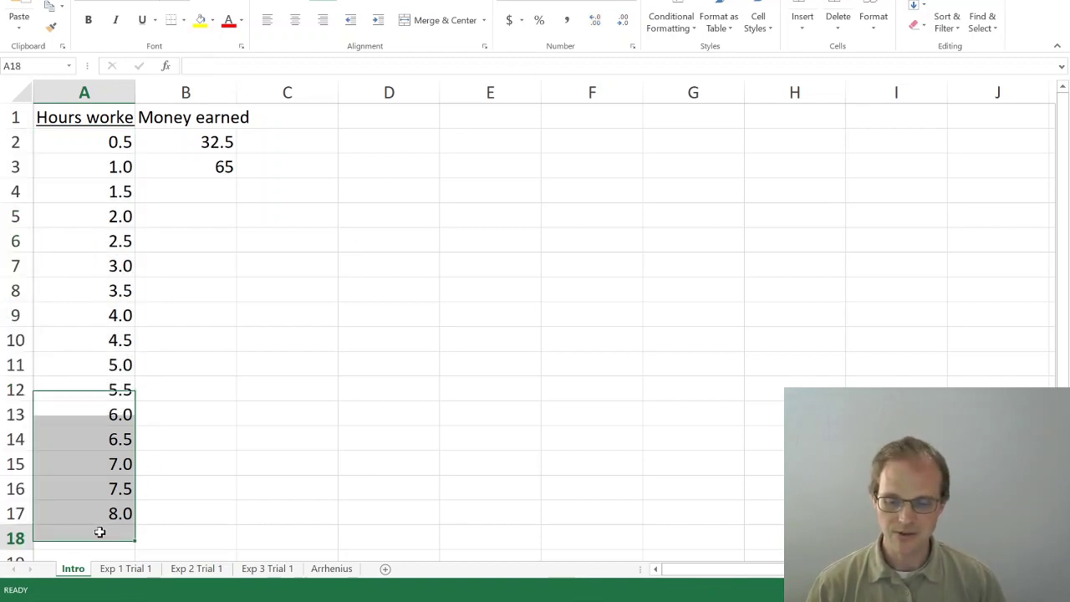
{"action": "type", "text": "9"}
{"action": "key", "text": "Return"}
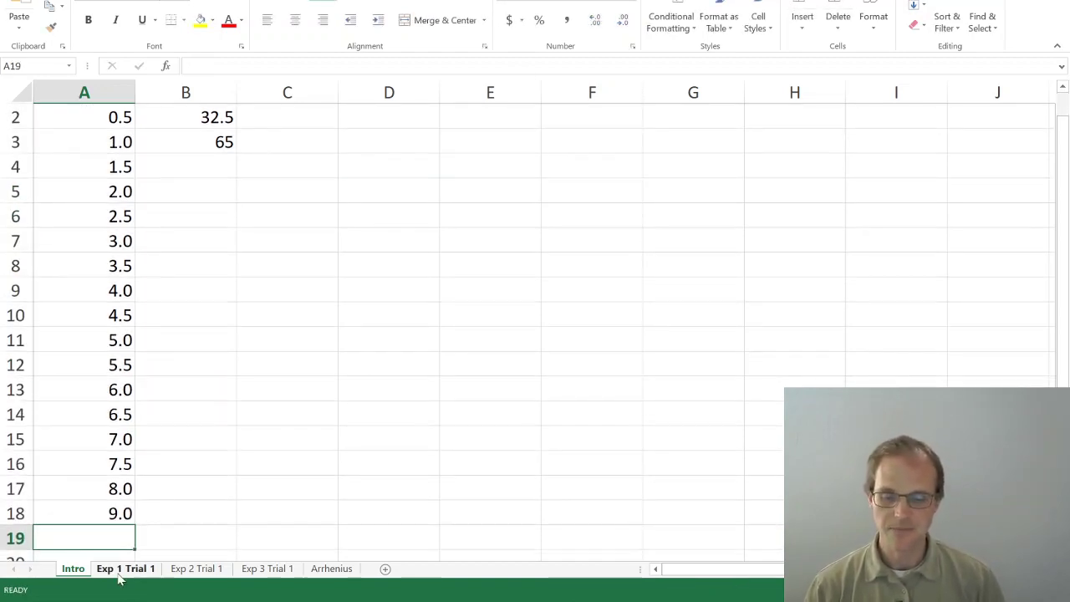
{"action": "key", "text": "Return"}
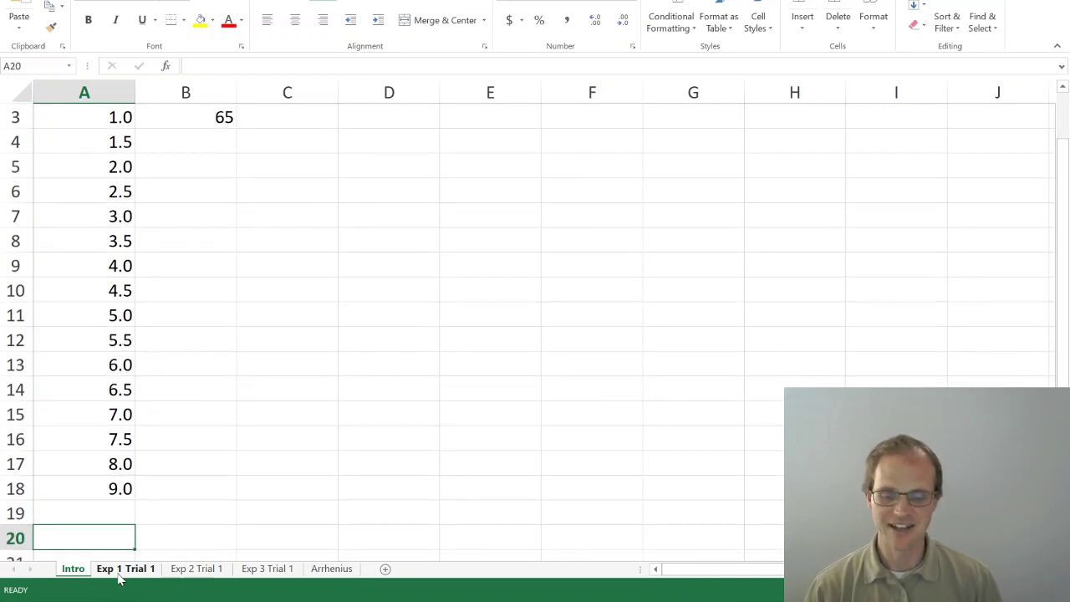
{"action": "type", "text": "9.0"}
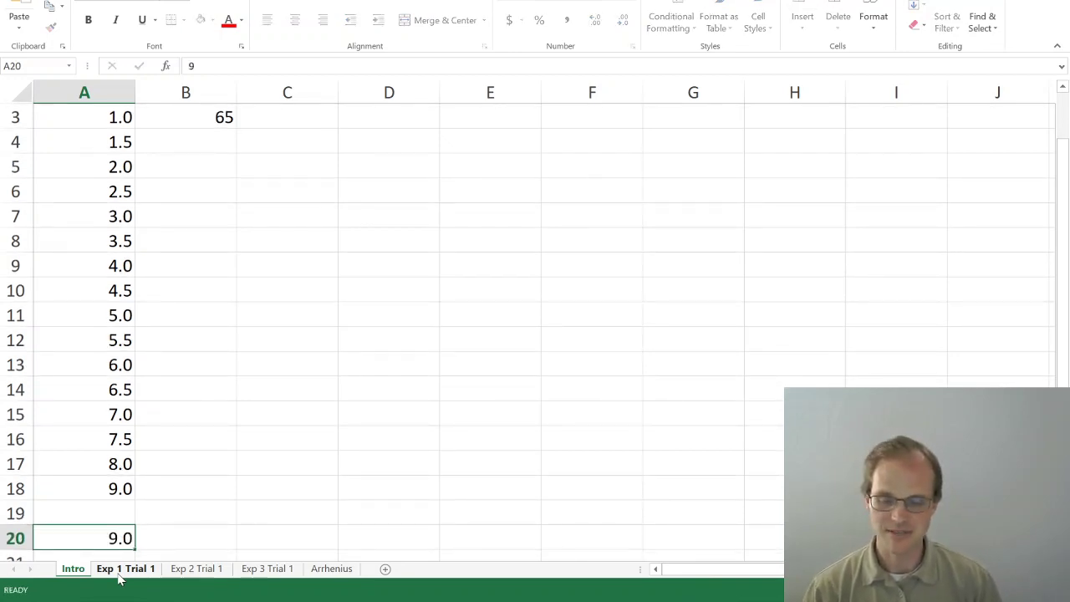
{"action": "key", "text": "Return"}
{"action": "key", "text": "Up"}
{"action": "key", "text": "Up"}
{"action": "key", "text": "Up"}
{"action": "key", "text": "Up"}
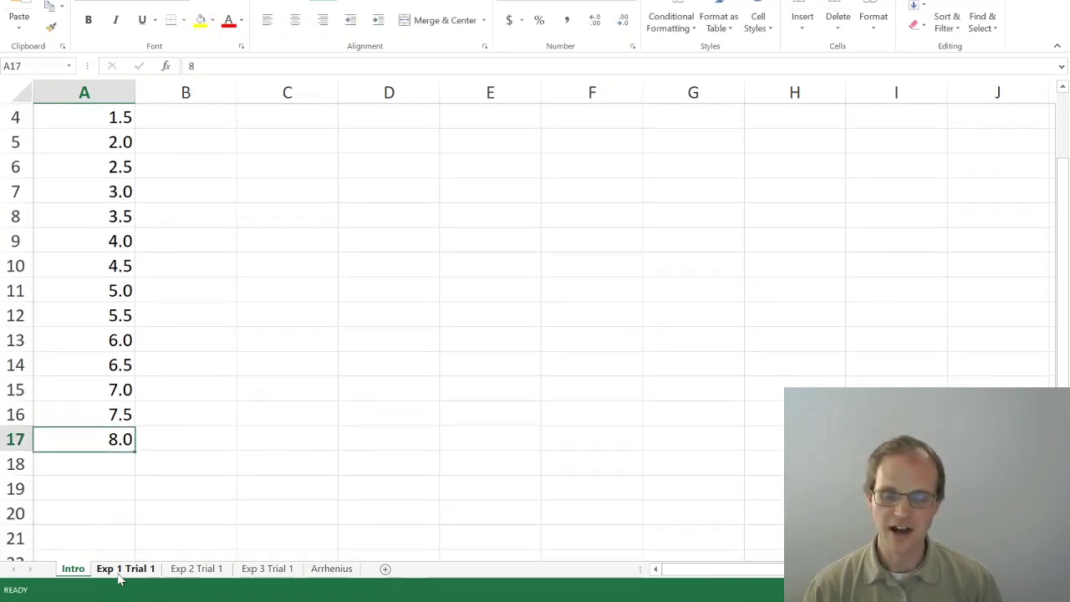
{"action": "scroll", "coordinate": [119, 579], "scroll_direction": "up", "scroll_amount": 1}
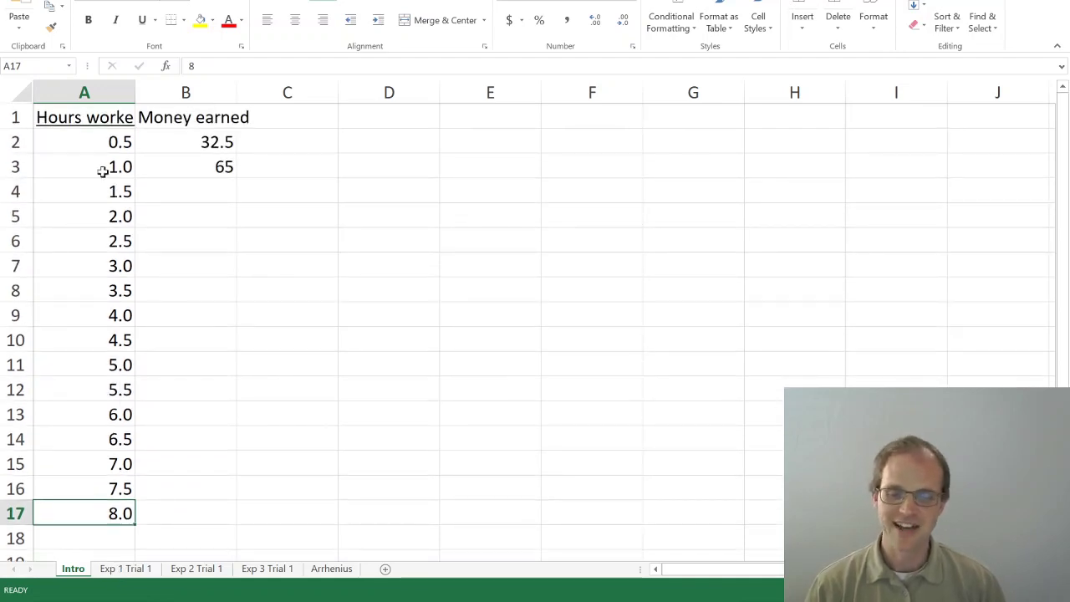
- Format the whole of column A as Number with one decimal place
{"action": "left_click", "coordinate": [93, 92]}
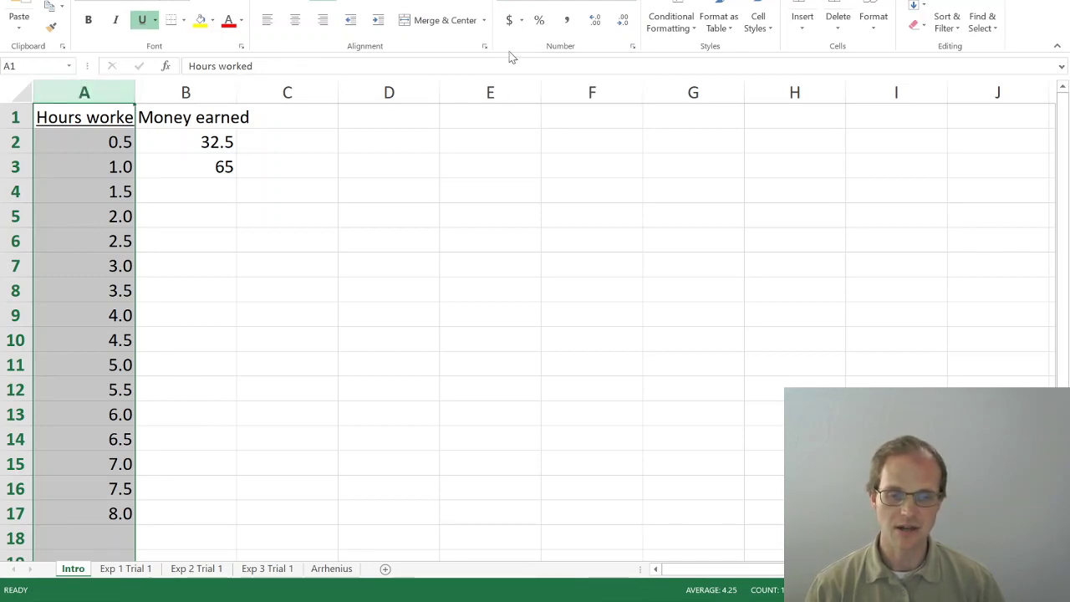
{"action": "left_click", "coordinate": [585, 3]}
{"action": "left_click", "coordinate": [574, 40]}
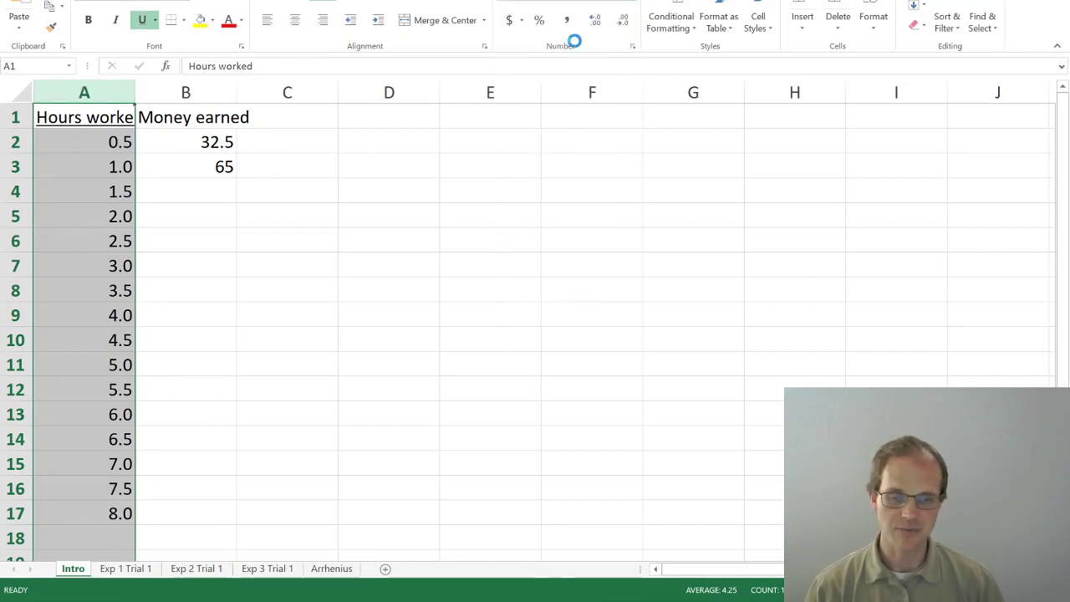
{"action": "left_click", "coordinate": [622, 23]}
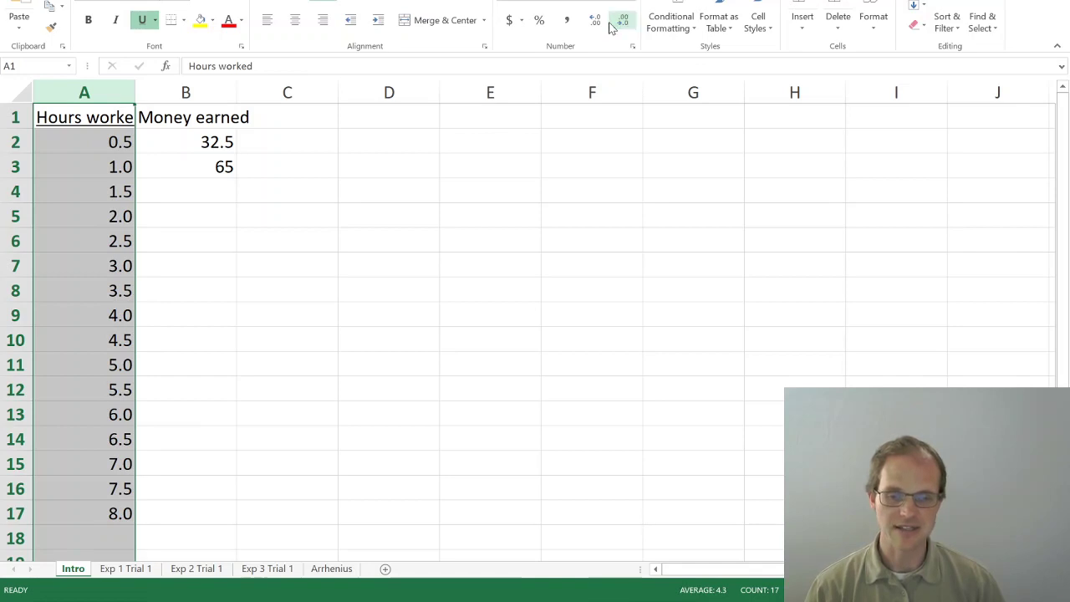
{"action": "left_click", "coordinate": [622, 21]}
{"action": "left_click", "coordinate": [596, 22]}
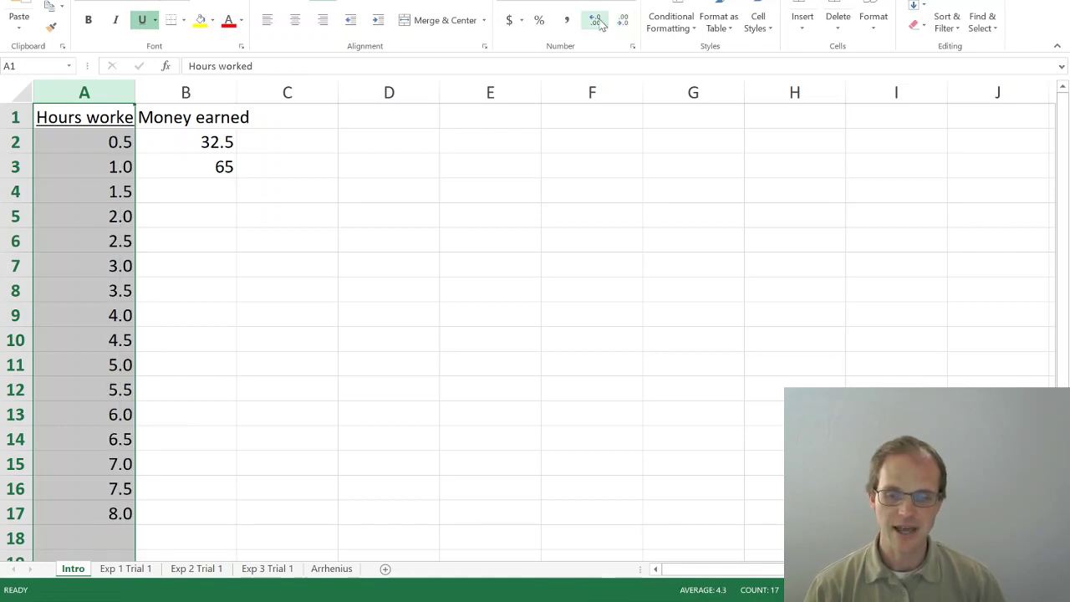
{"action": "left_click", "coordinate": [114, 404]}
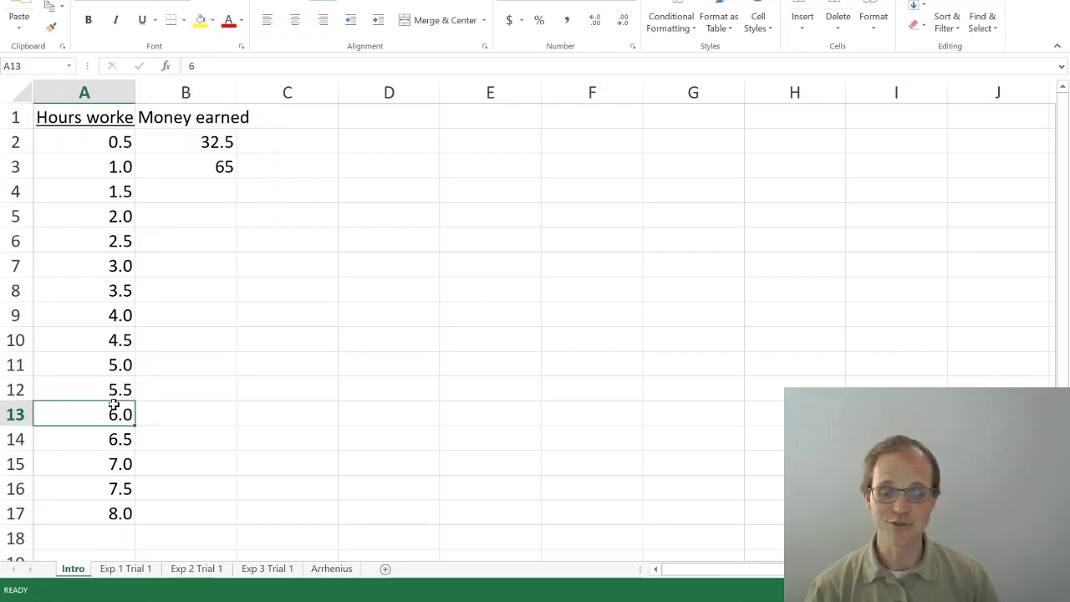
- Replace the typed 32.5 in B2 with the formula =65*A2
{"action": "left_click", "coordinate": [191, 144]}
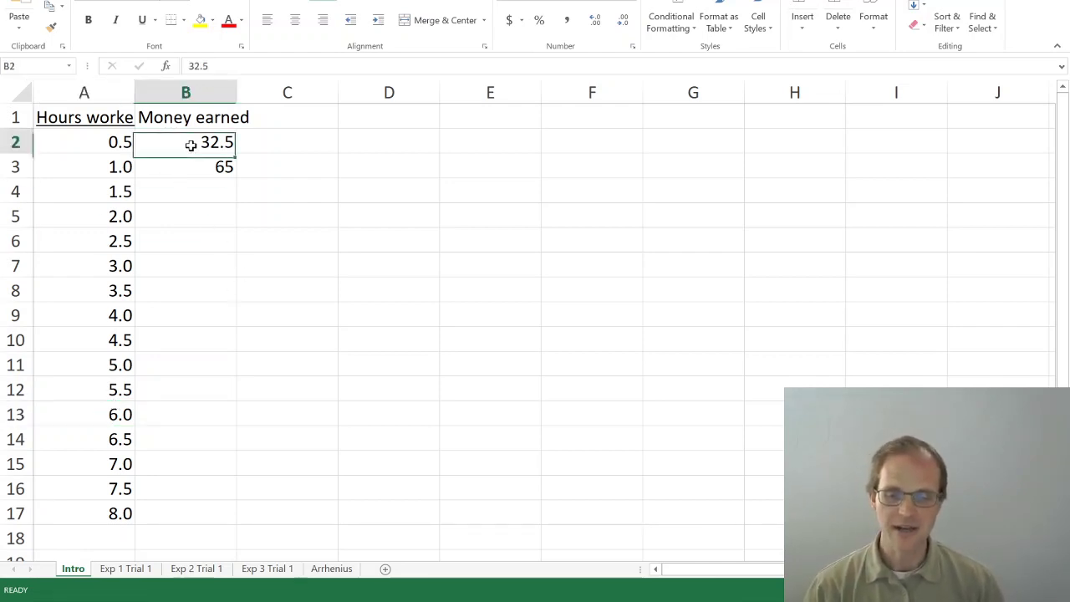
{"action": "left_click", "coordinate": [184, 117]}
{"action": "left_click", "coordinate": [180, 139]}
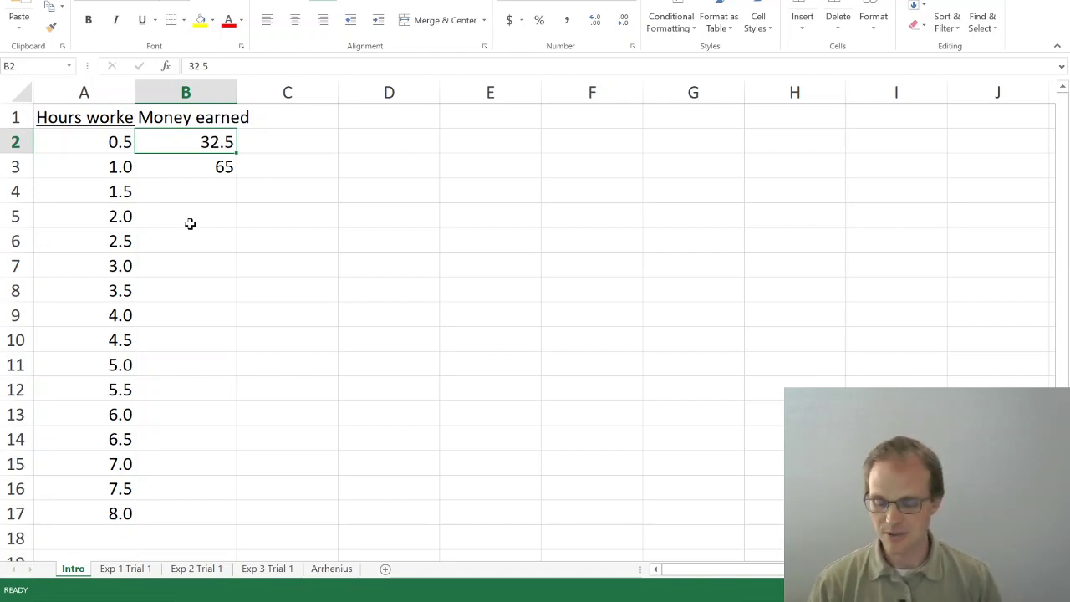
{"action": "type", "text": "="}
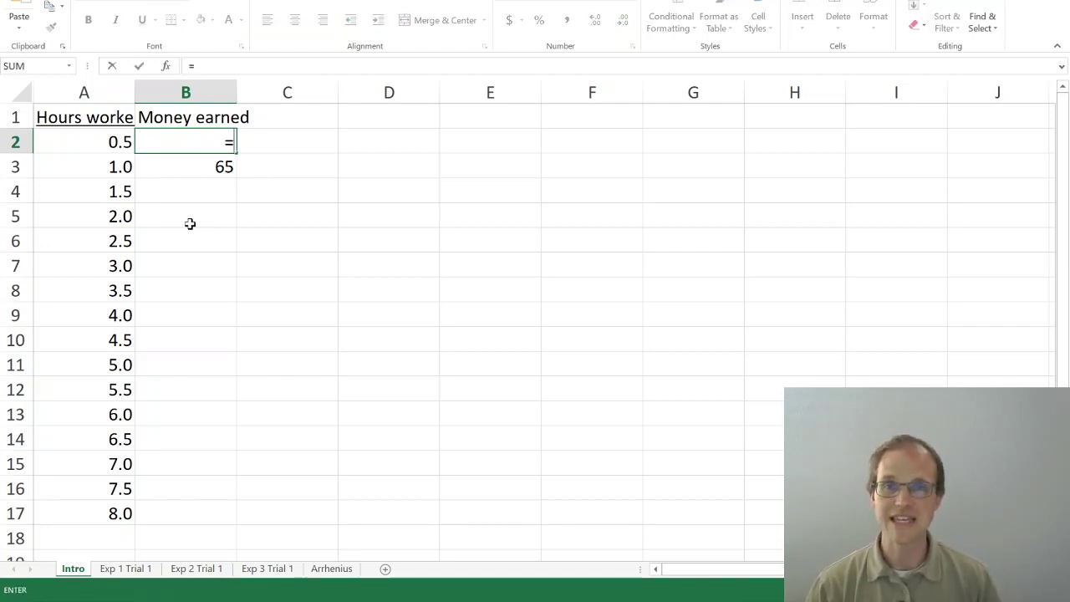
{"action": "left_click", "coordinate": [196, 65]}
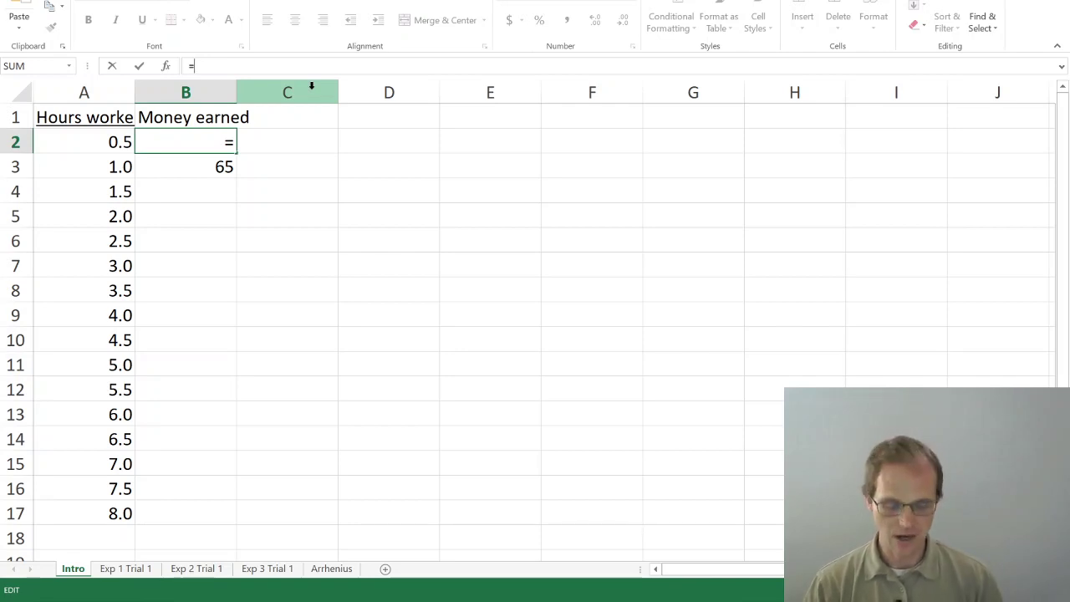
{"action": "type", "text": "65"}
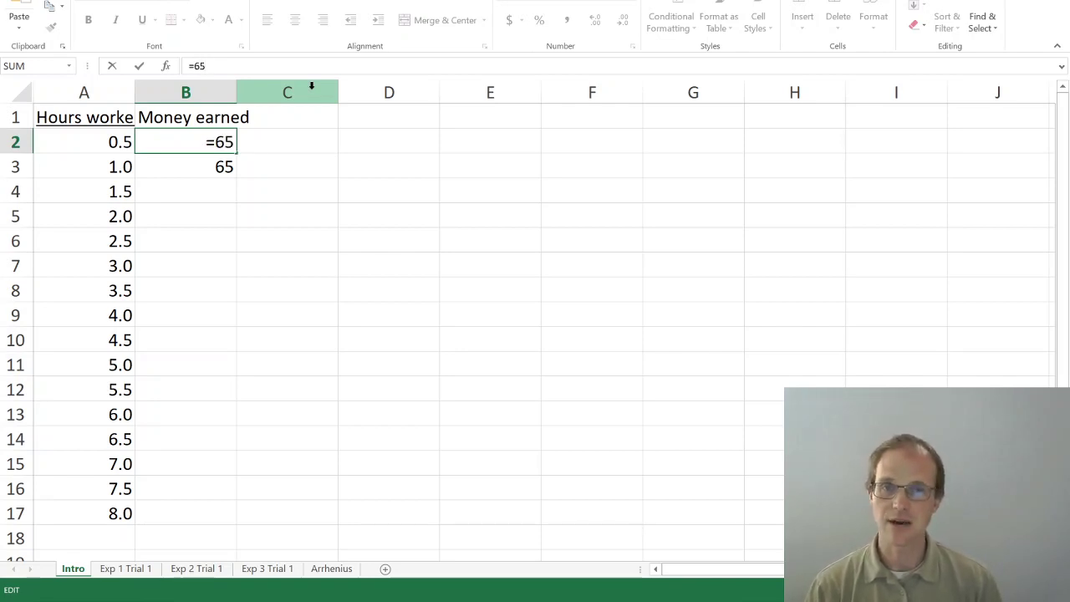
{"action": "type", "text": "*"}
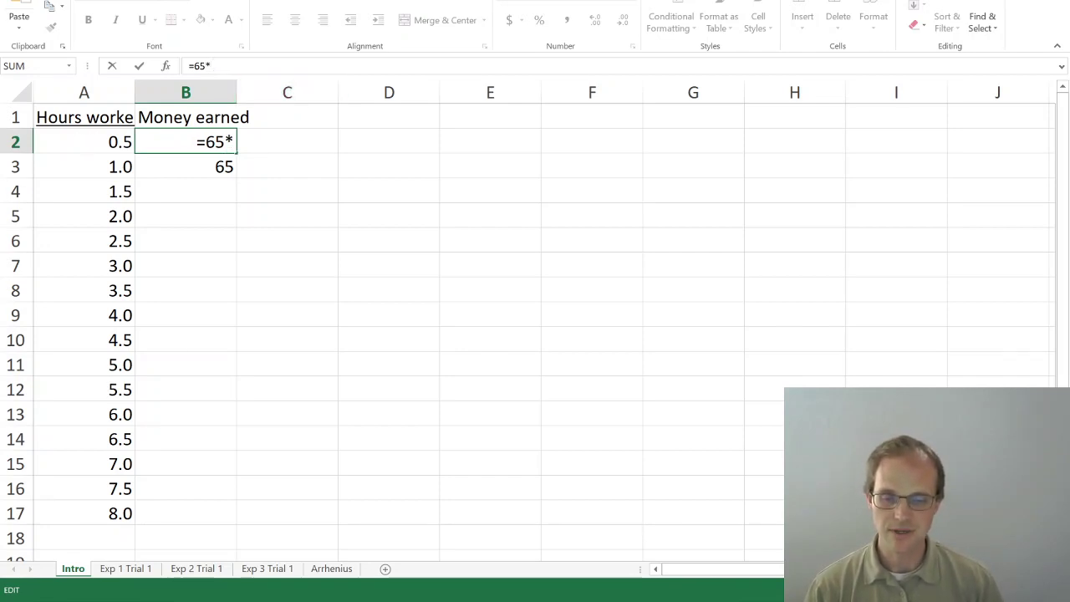
{"action": "left_click", "coordinate": [98, 135]}
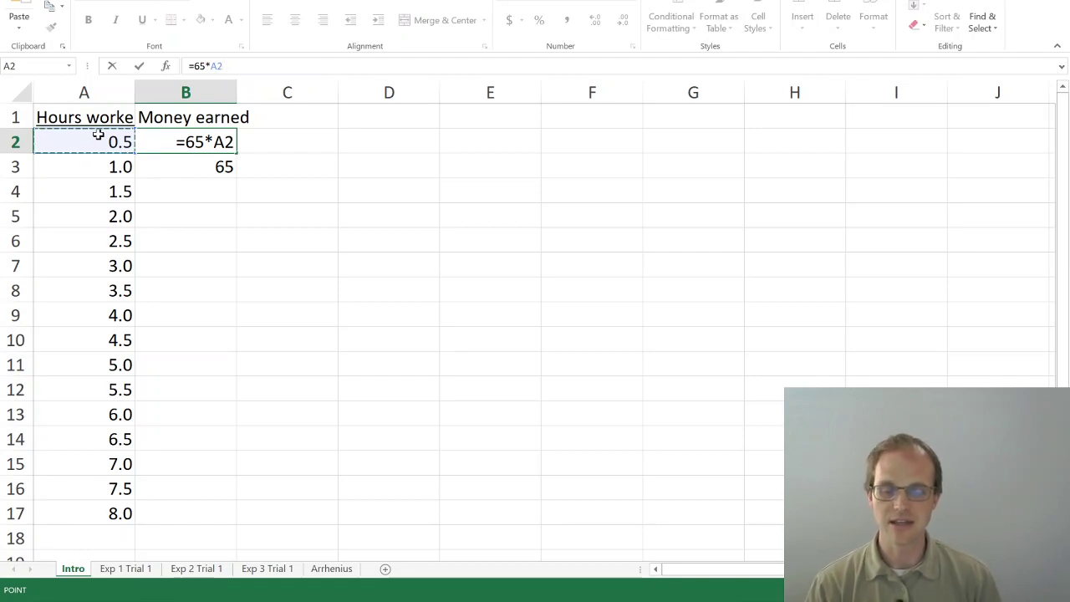
{"action": "key", "text": "ctrl+Return"}
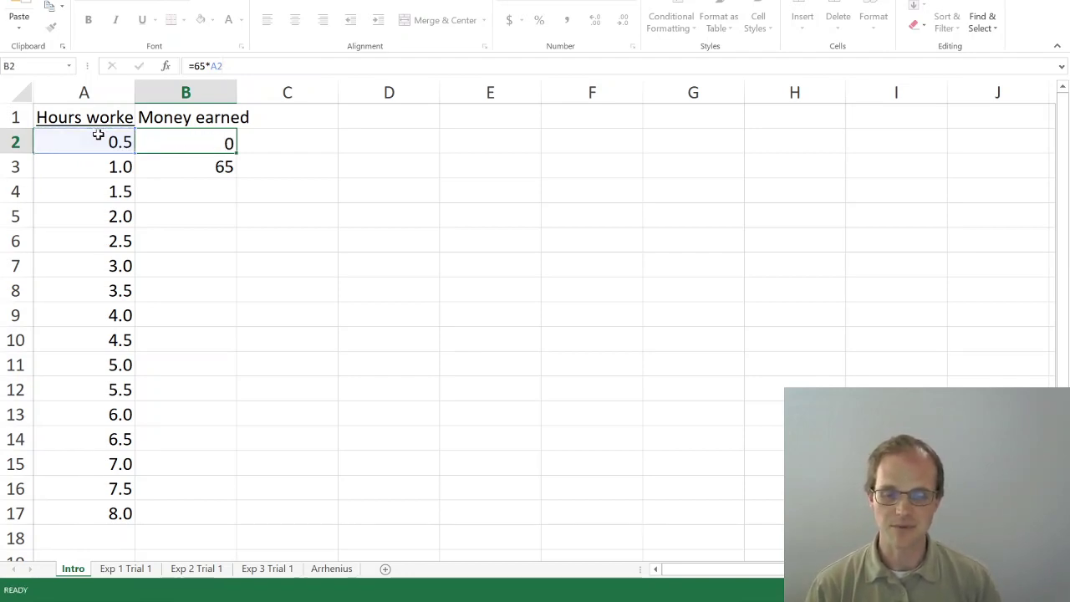
{"action": "key", "text": "Return"}
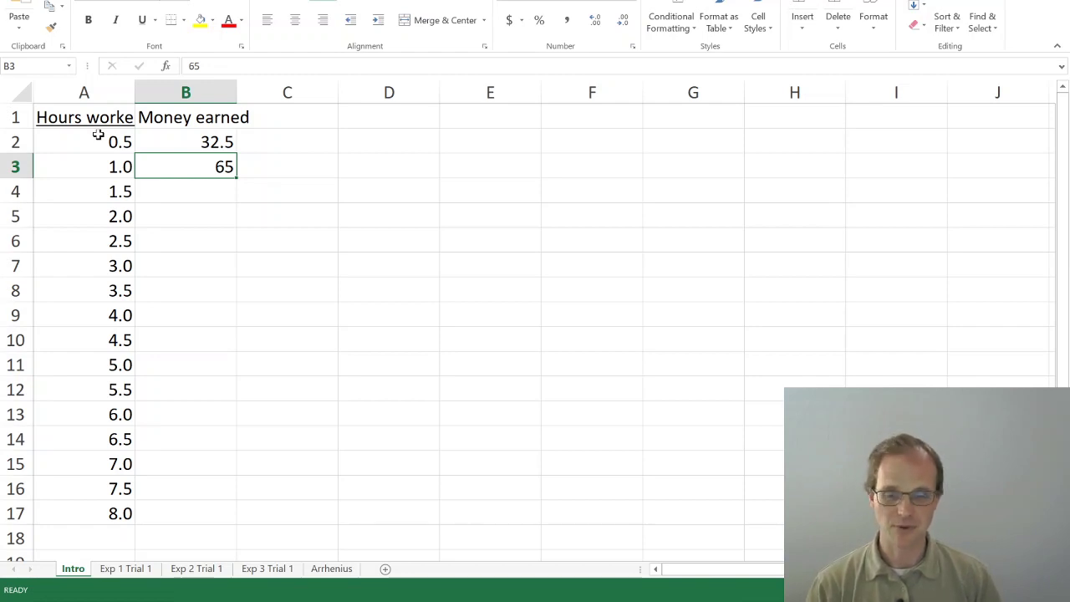
- Format column B as $ English (United States) accounting, then check B3, B1 and A1
{"action": "left_click", "coordinate": [184, 92]}
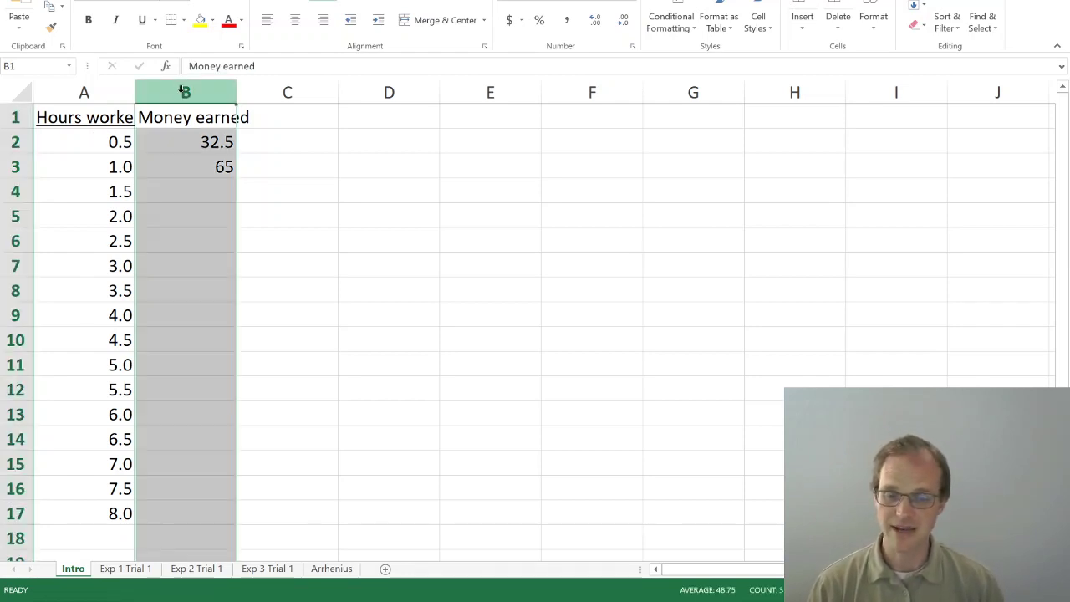
{"action": "left_click", "coordinate": [523, 21]}
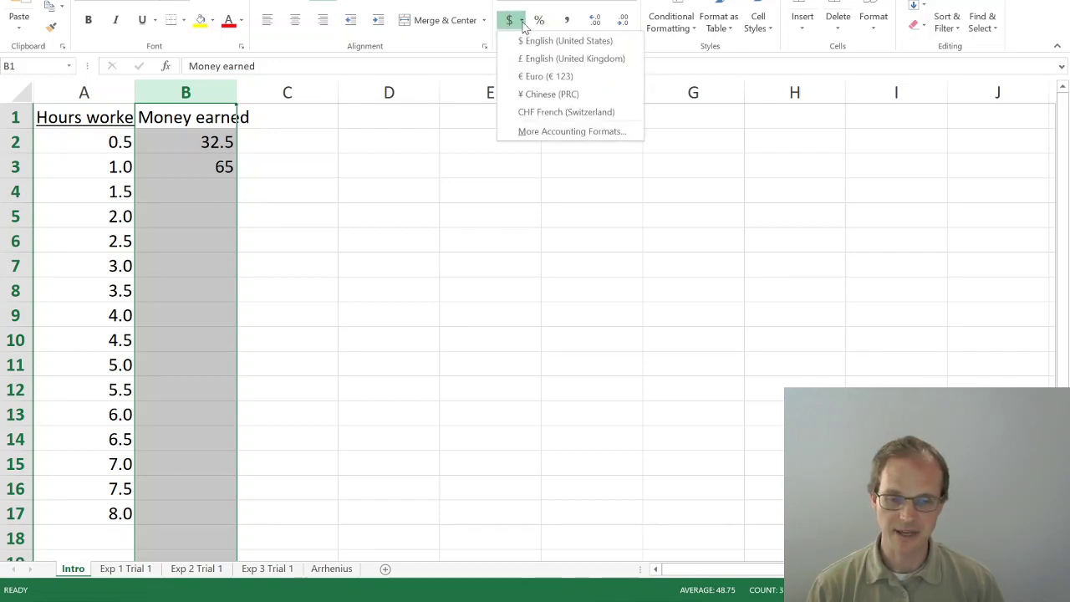
{"action": "left_click", "coordinate": [523, 41]}
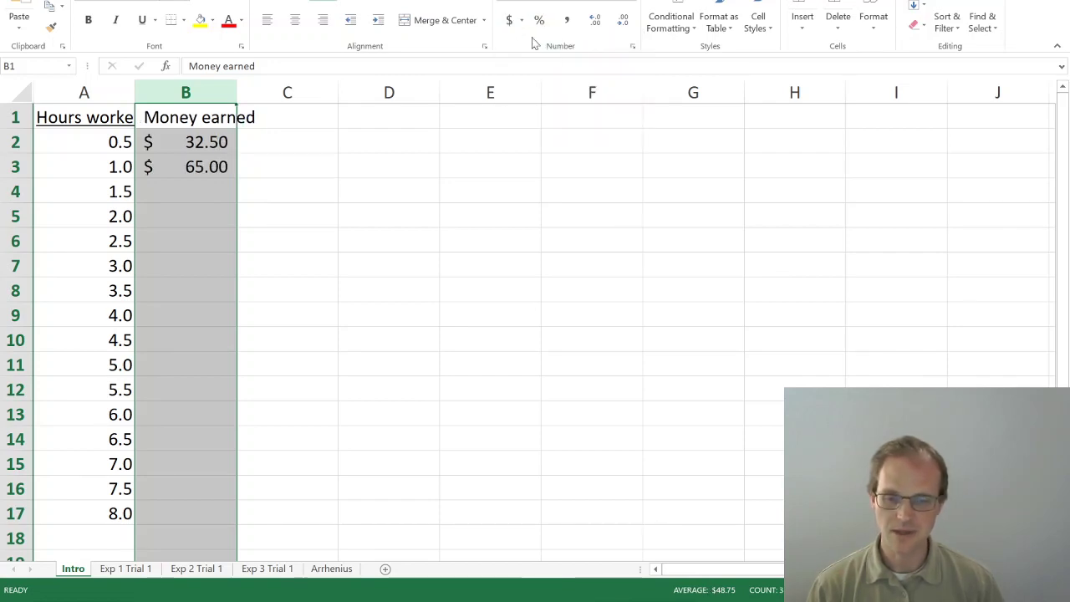
{"action": "left_click", "coordinate": [225, 167]}
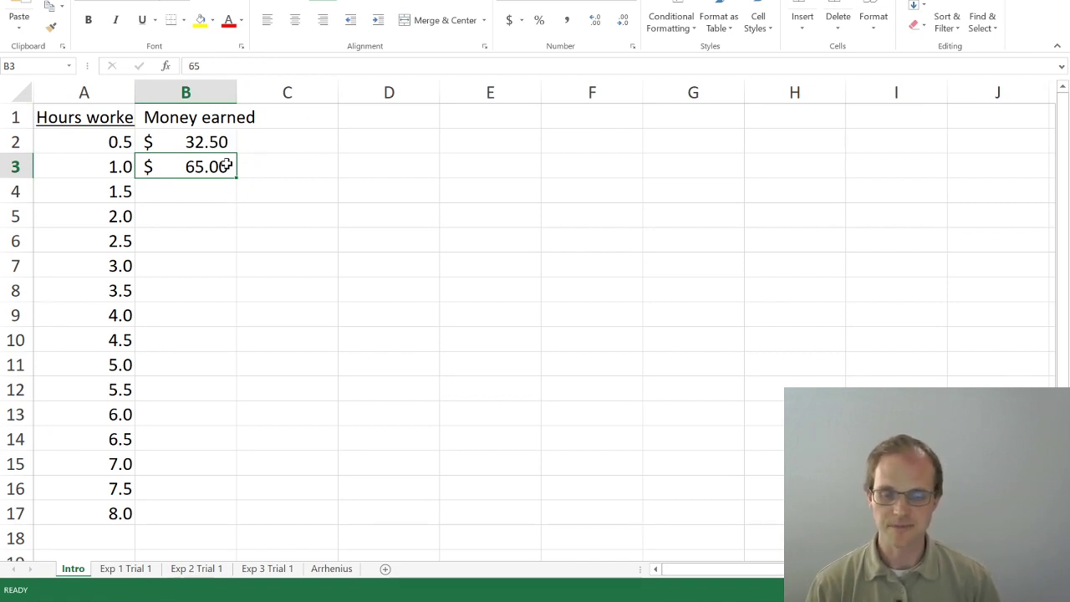
{"action": "left_click", "coordinate": [191, 119]}
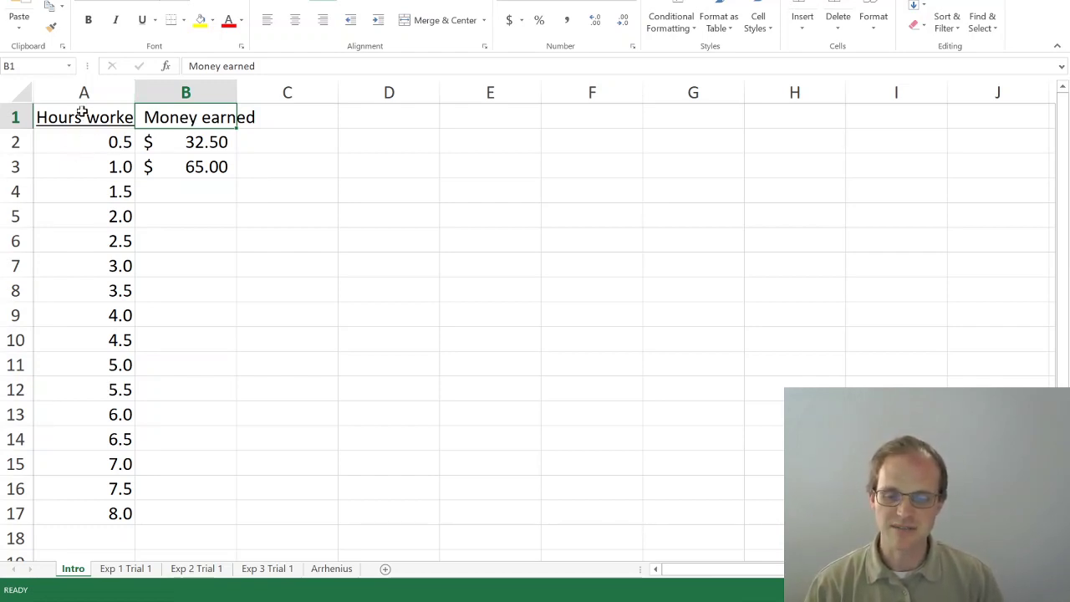
{"action": "left_click", "coordinate": [83, 113]}
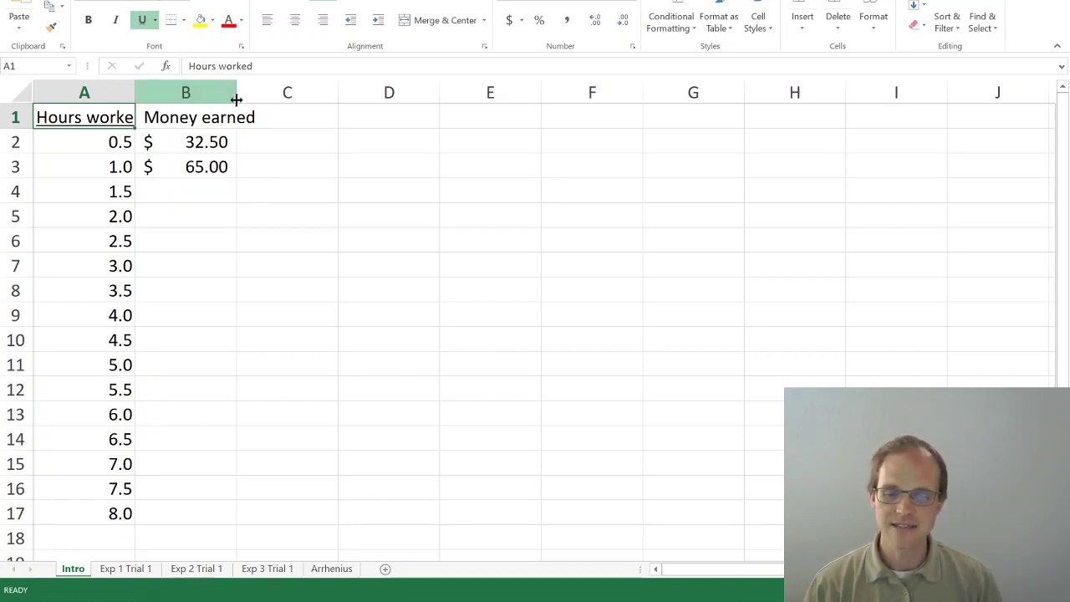
- Type sample text 'In C' into C1, then delete it
{"action": "left_click", "coordinate": [263, 117]}
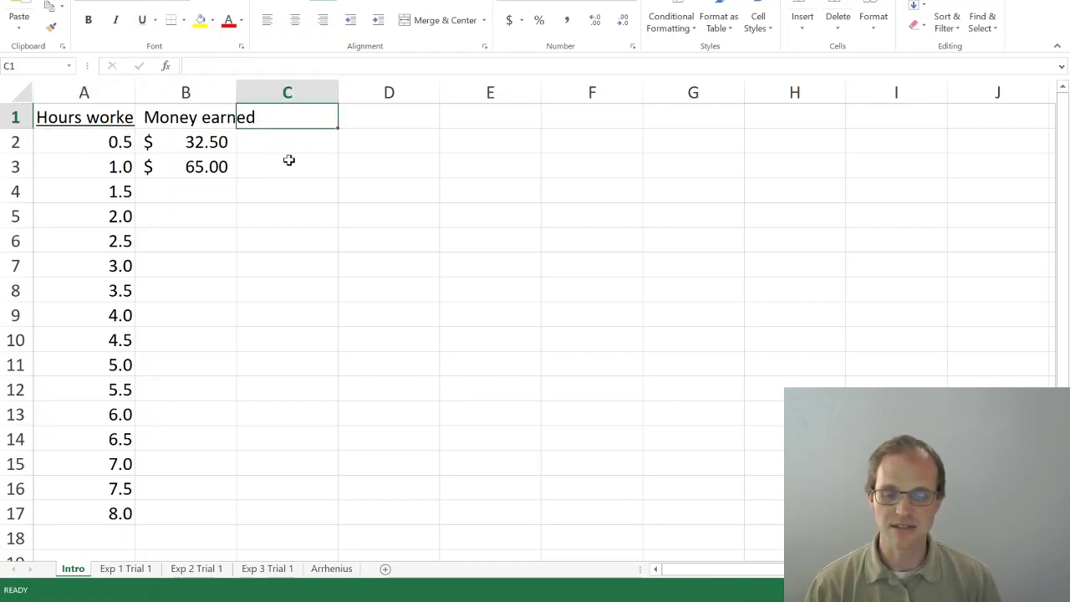
{"action": "type", "text": "In C"}
{"action": "key", "text": "Return"}
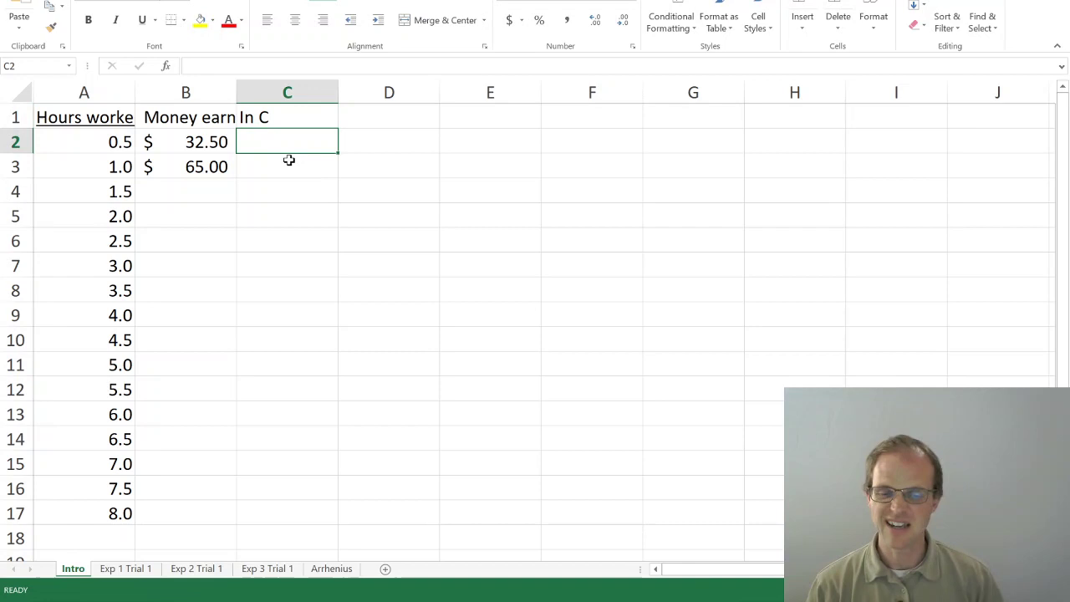
{"action": "left_click", "coordinate": [282, 115]}
{"action": "key", "text": "Delete"}
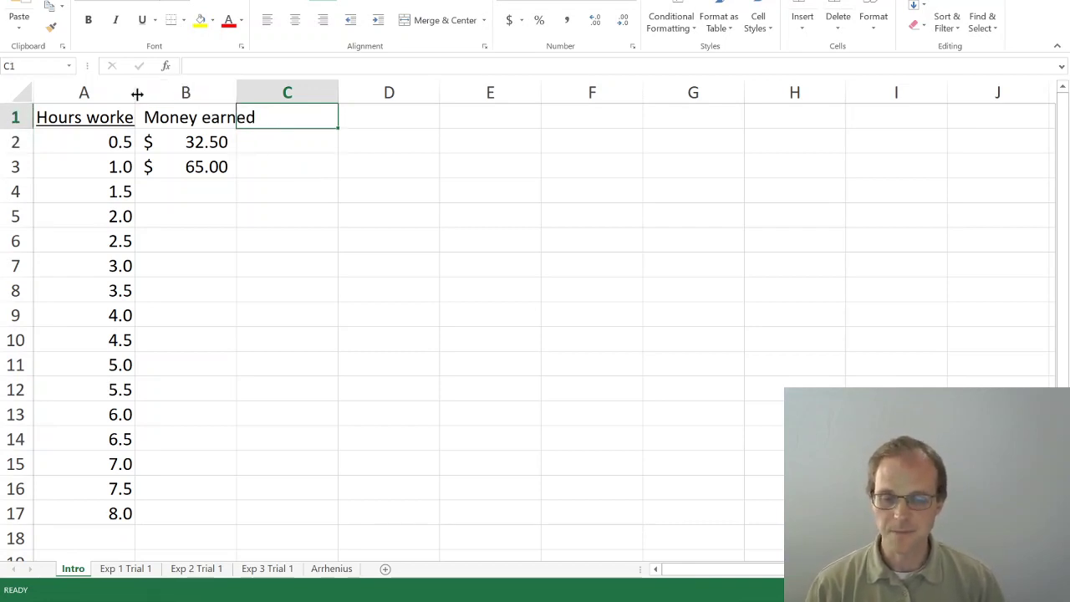
- Auto-fit columns A and B to their 'Hours worked' and 'Money earned' headings
{"action": "left_click_drag", "start_coordinate": [137, 93], "coordinate": [101, 93]}
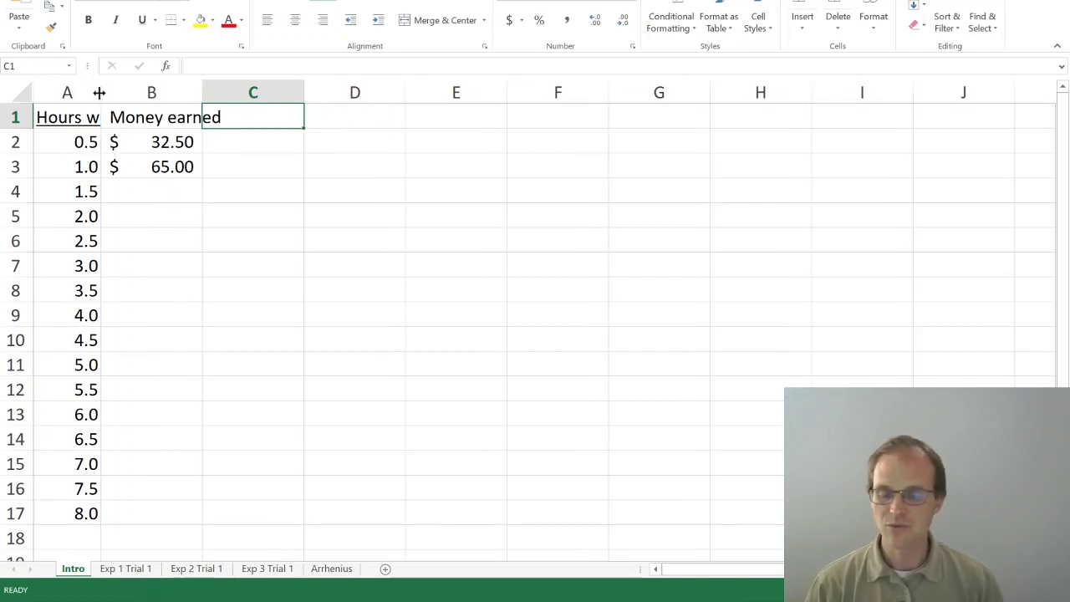
{"action": "left_click", "coordinate": [99, 92]}
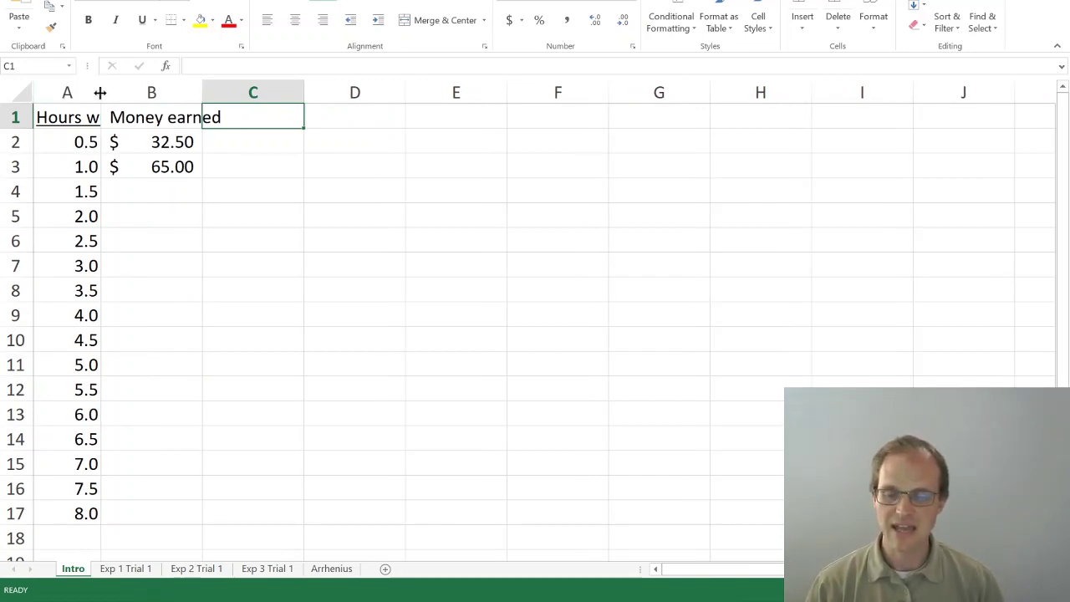
{"action": "double_click", "coordinate": [99, 92]}
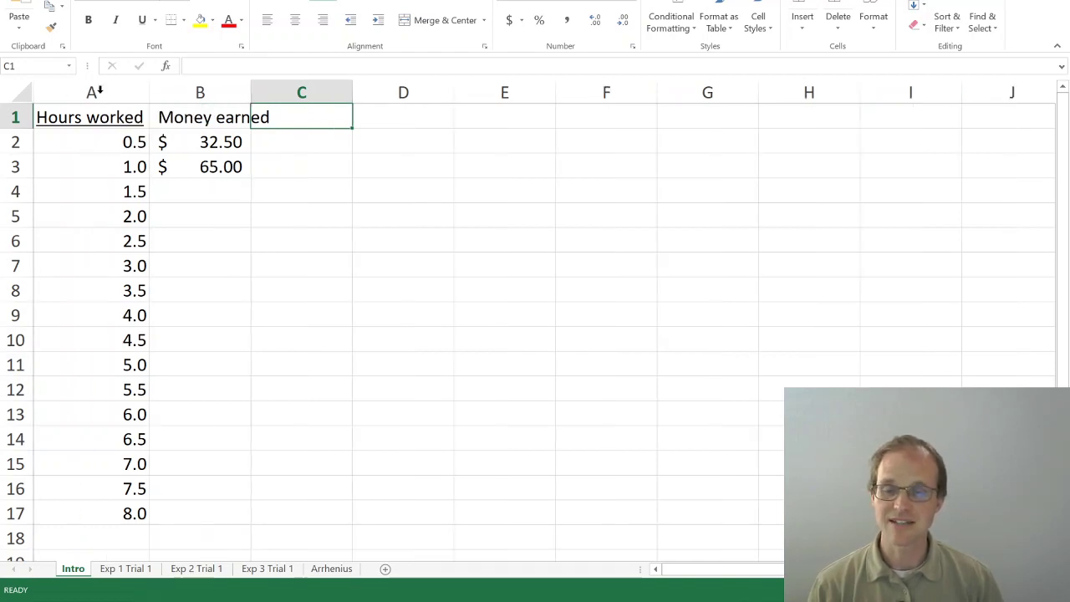
{"action": "double_click", "coordinate": [252, 93]}
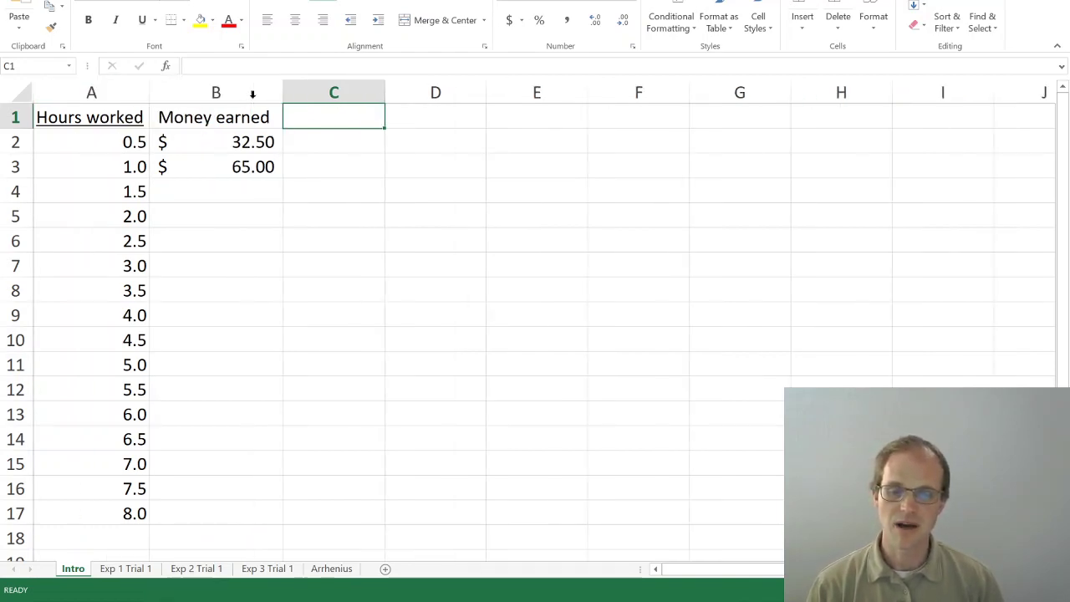
{"action": "left_click", "coordinate": [241, 142]}
{"action": "left_click", "coordinate": [226, 164]}
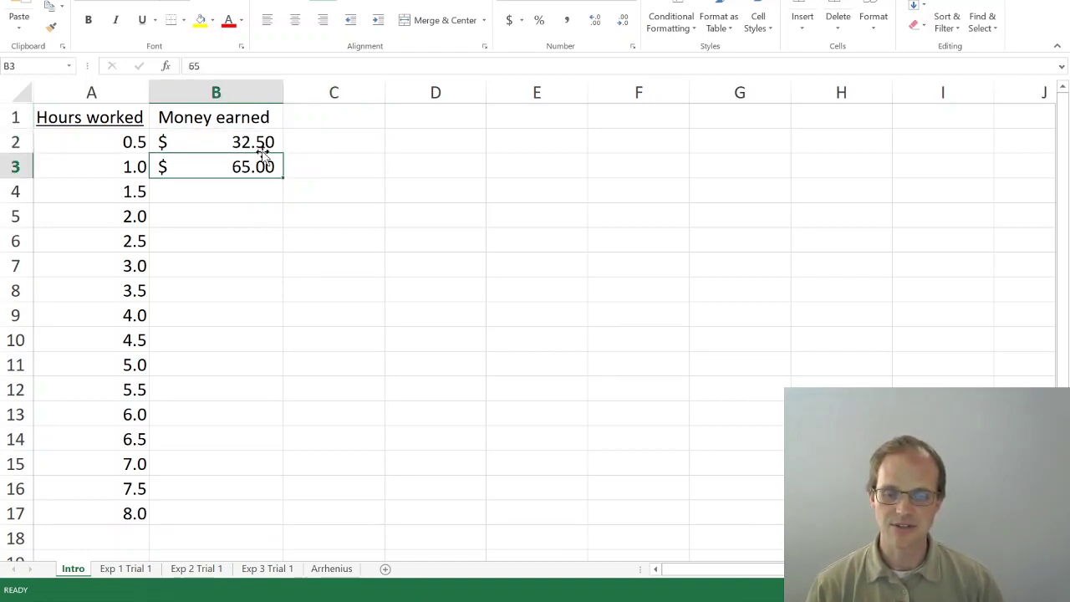
- Replace the typed 65 in B3 with the formula =65*A3 and verify it
{"action": "type", "text": "="}
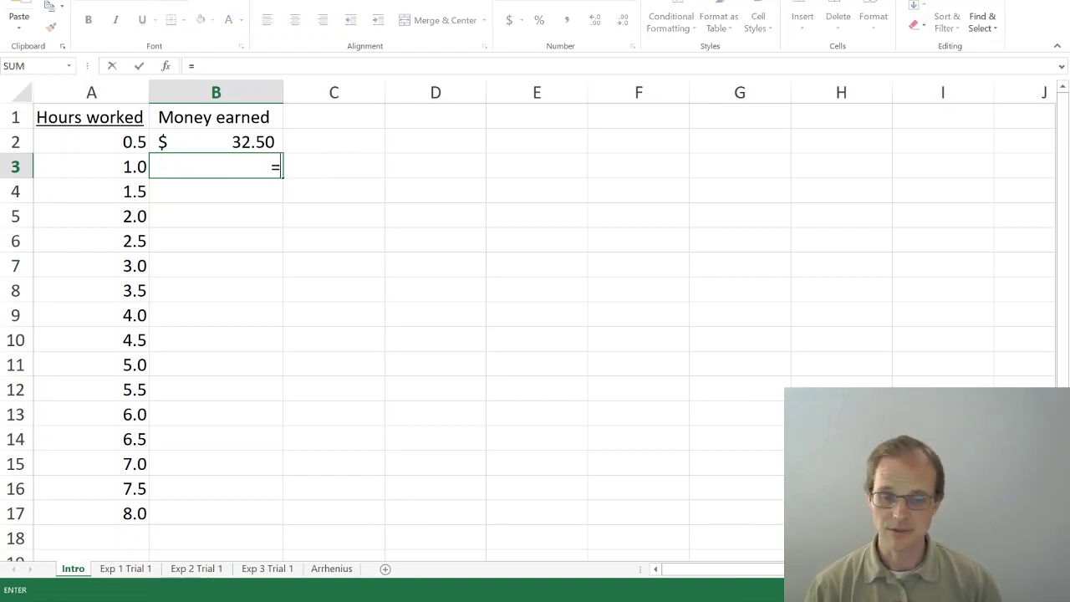
{"action": "key", "text": "Left"}
{"action": "key", "text": "BackSpace"}
{"action": "key", "text": "BackSpace"}
{"action": "type", "text": "65*"}
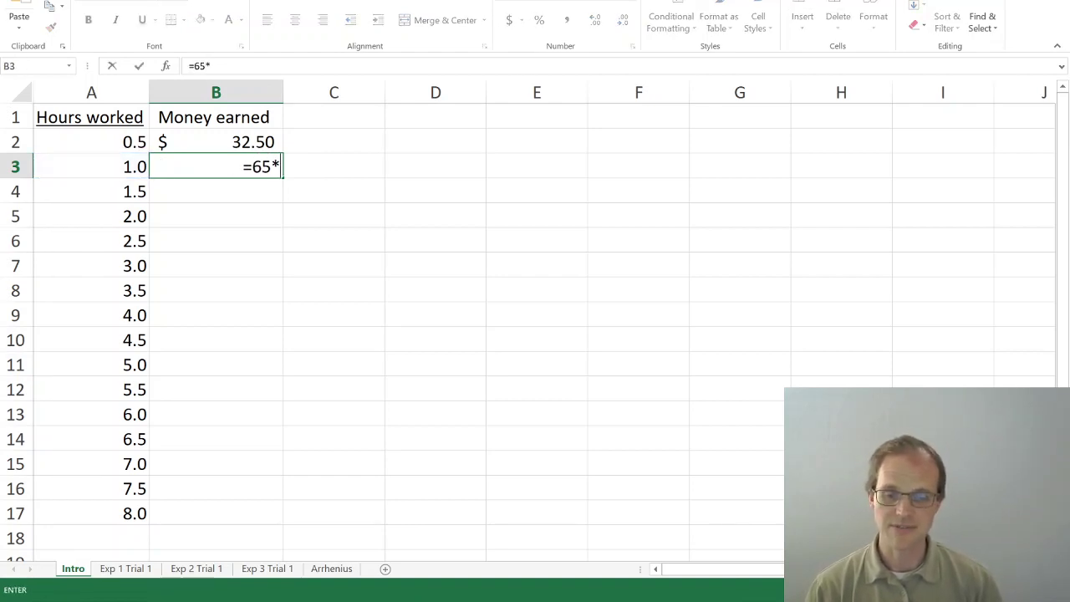
{"action": "key", "text": "Left"}
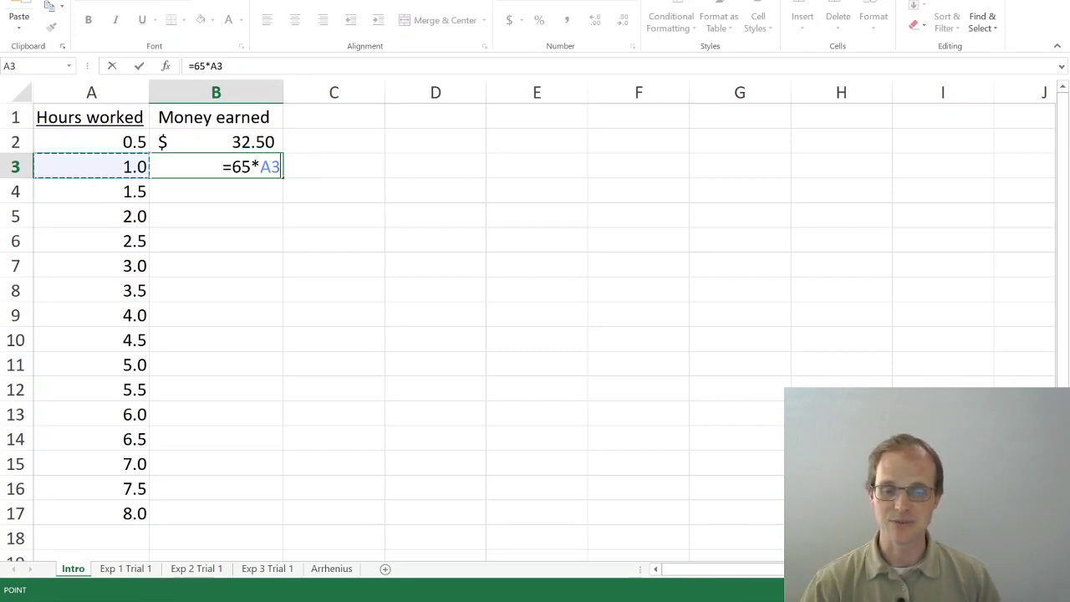
{"action": "key", "text": "Down"}
{"action": "key", "text": "Down"}
{"action": "key", "text": "Down"}
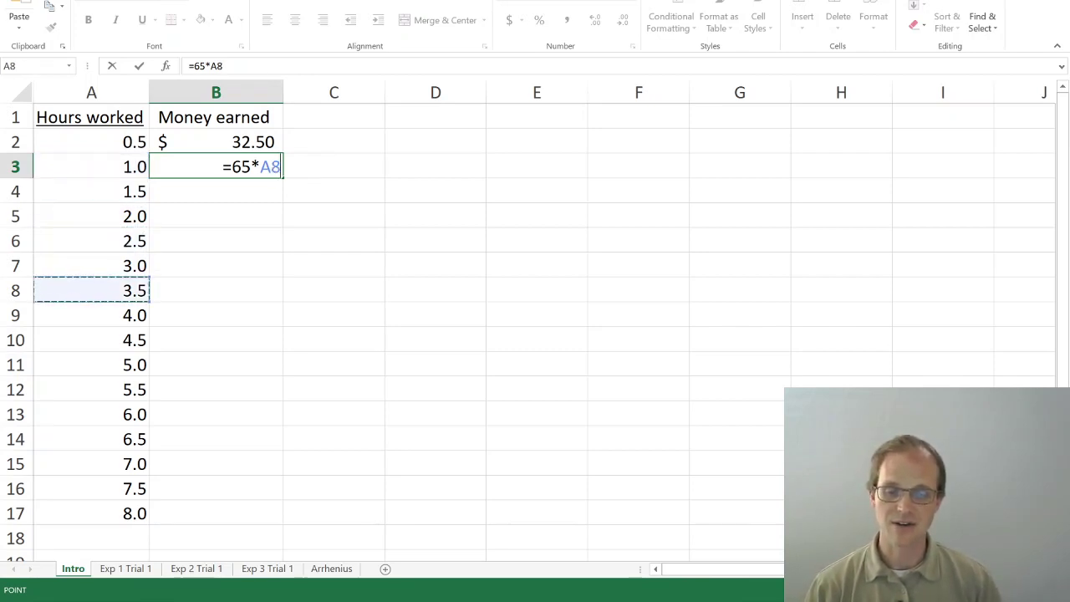
{"action": "key", "text": "Up"}
{"action": "key", "text": "Up"}
{"action": "key", "text": "Up"}
{"action": "key", "text": "Up"}
{"action": "key", "text": "Up"}
{"action": "key", "text": "Up"}
{"action": "key", "text": "Right"}
{"action": "key", "text": "Right"}
{"action": "key", "text": "Down"}
{"action": "key", "text": "Left"}
{"action": "key", "text": "Down"}
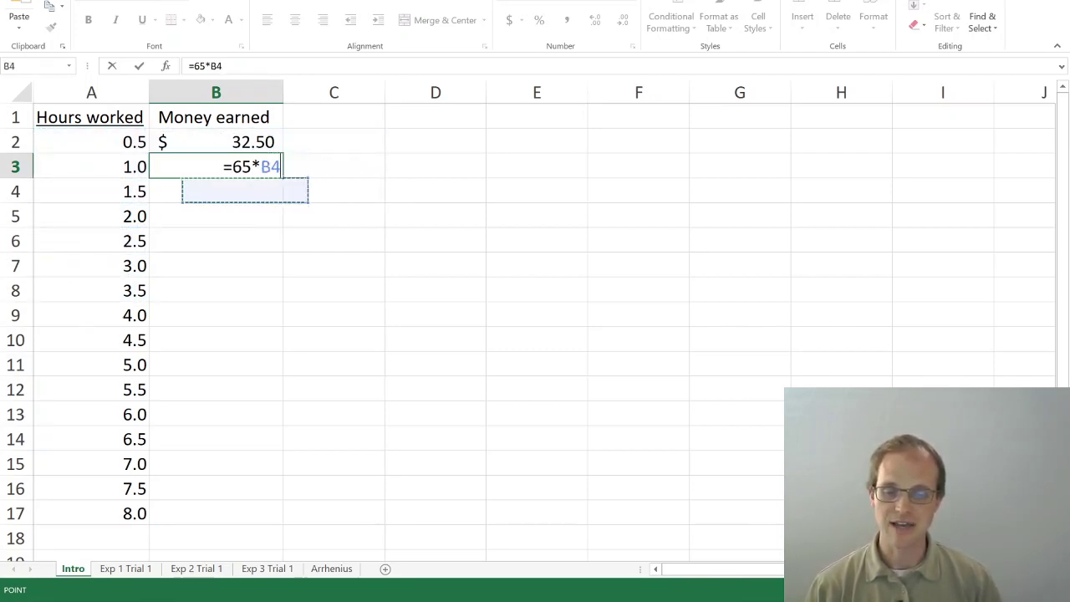
{"action": "key", "text": "Up"}
{"action": "key", "text": "Left"}
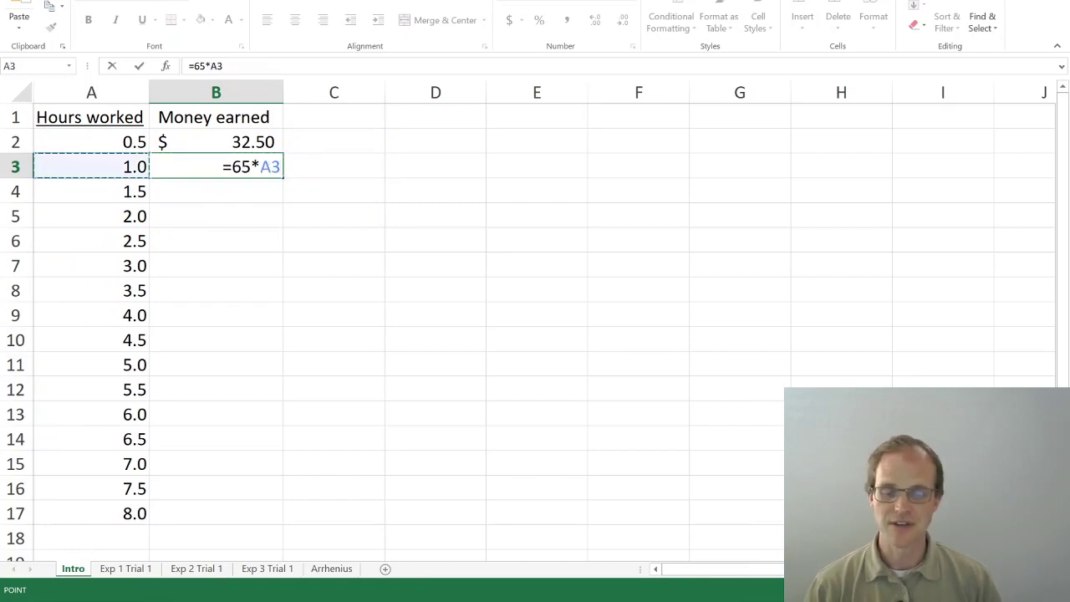
{"action": "key", "text": "Return"}
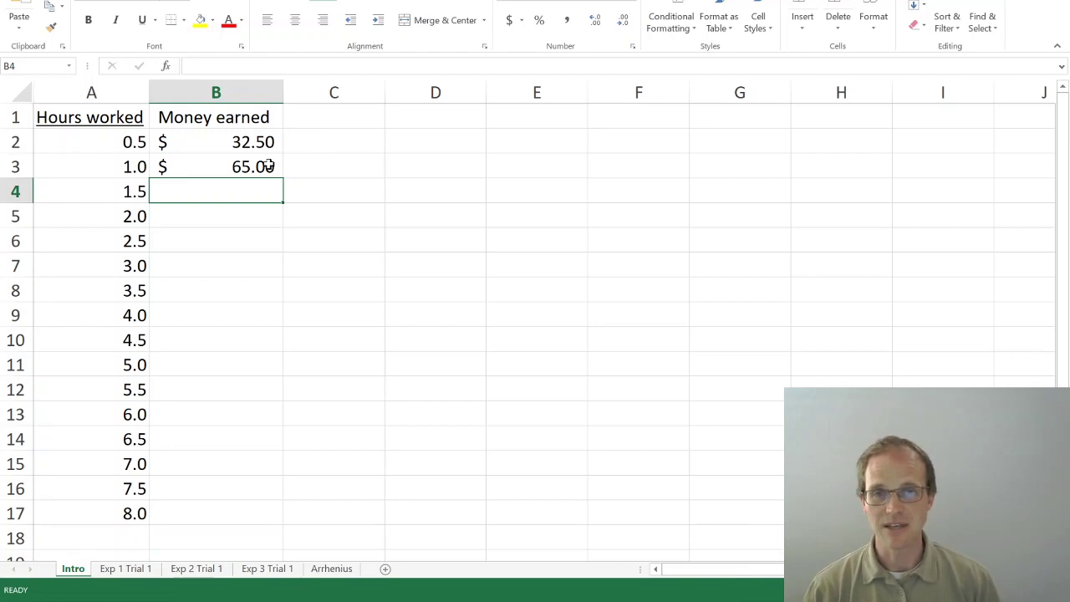
{"action": "left_click", "coordinate": [269, 166]}
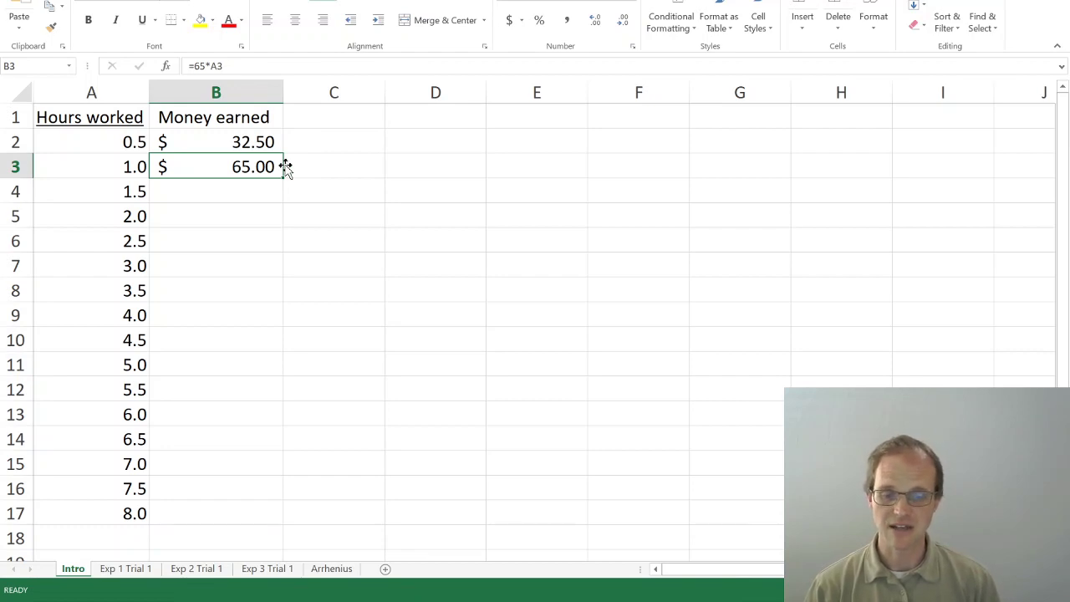
- Copy the B3 earnings formula and paste it down into B4 through B7
{"action": "key", "text": "Down"}
{"action": "key", "text": "super+v"}
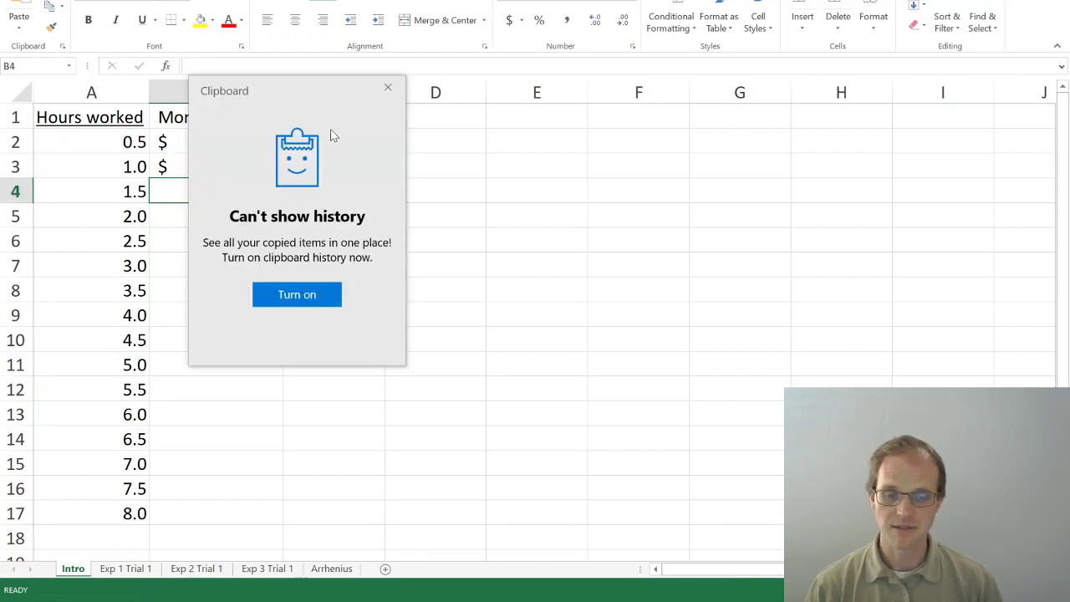
{"action": "left_click", "coordinate": [388, 87]}
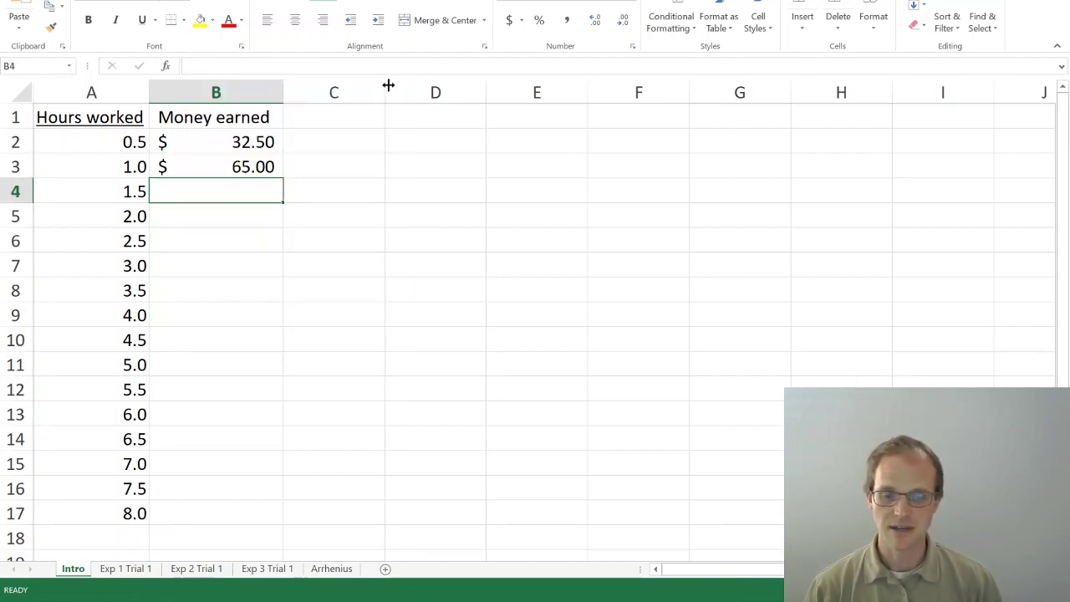
{"action": "left_click", "coordinate": [245, 159]}
{"action": "key", "text": "ctrl+c"}
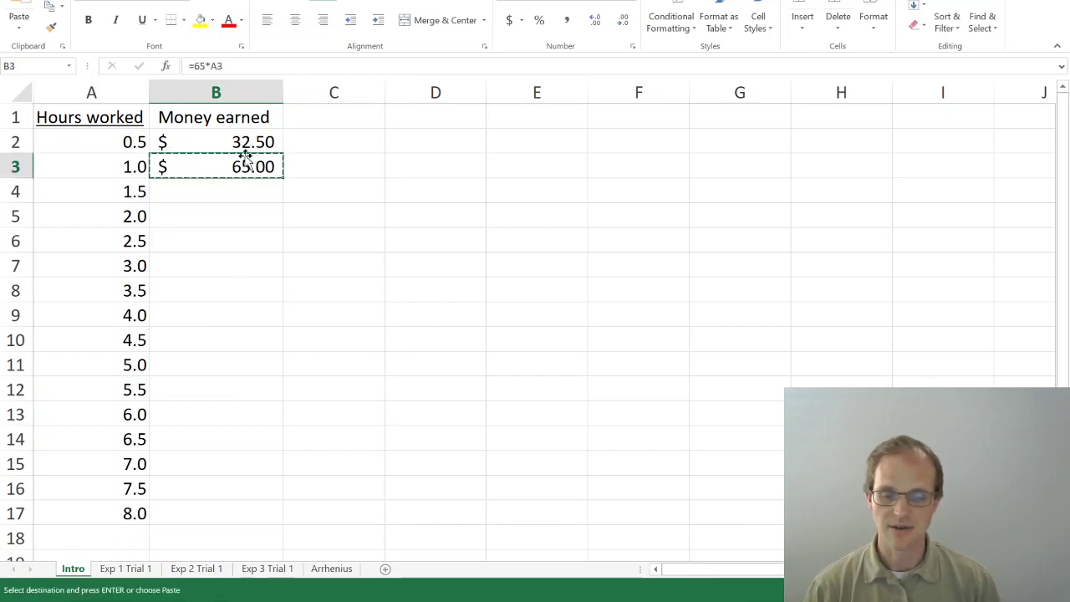
{"action": "key", "text": "Down"}
{"action": "key", "text": "ctrl+v"}
{"action": "key", "text": "Down"}
{"action": "key", "text": "ctrl+v"}
{"action": "key", "text": "Down"}
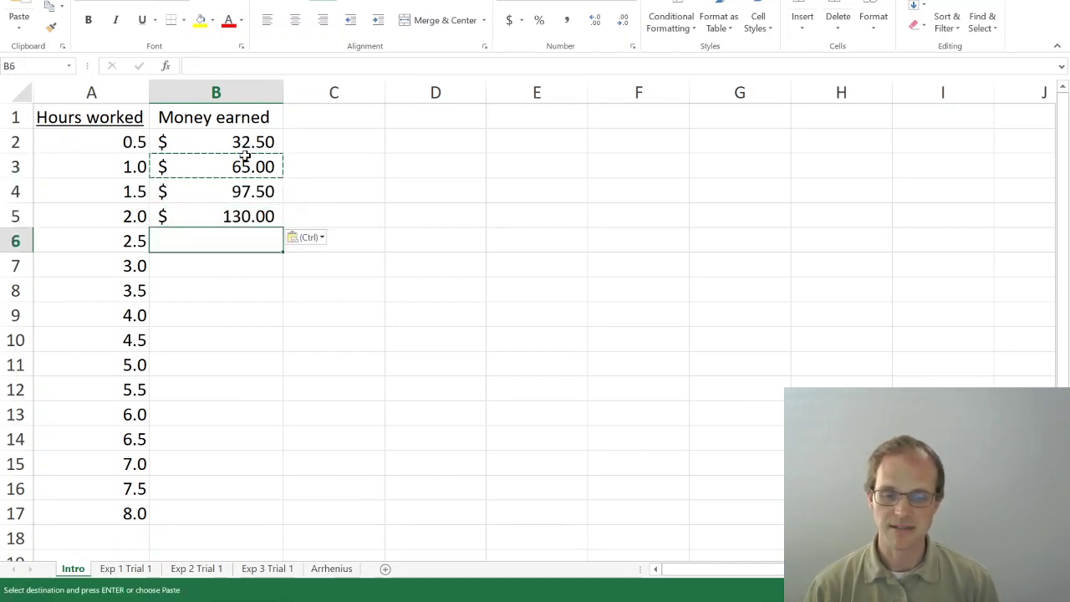
{"action": "key", "text": "ctrl+v"}
{"action": "key", "text": "Down"}
{"action": "key", "text": "ctrl+v"}
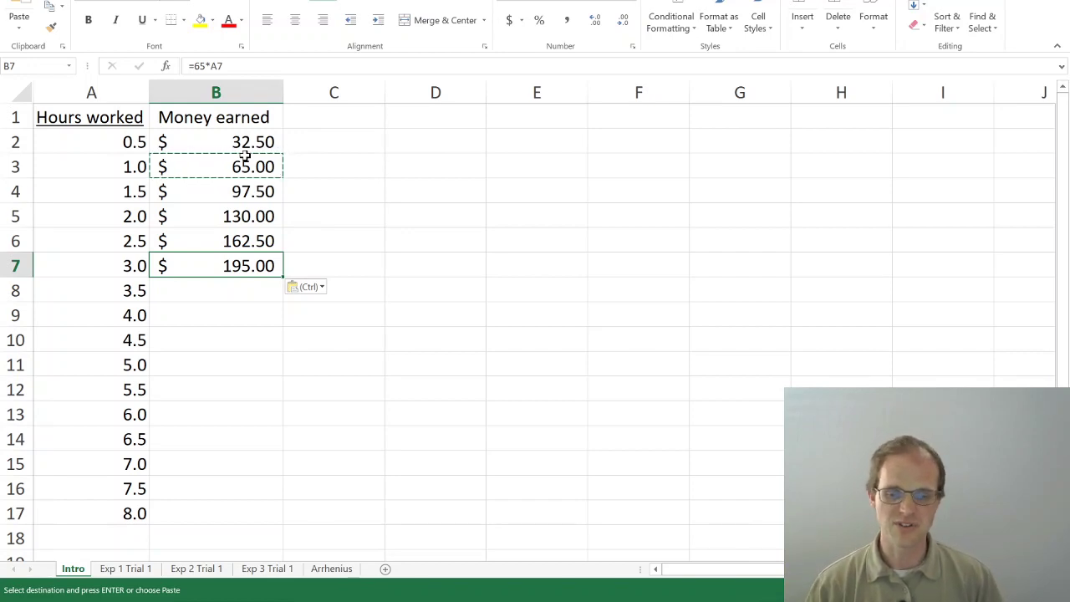
- Clear the pasted earnings formulas below B3, working up from B7
{"action": "key", "text": "Delete"}
{"action": "key", "text": "Up"}
{"action": "key", "text": "Delete"}
{"action": "key", "text": "Up"}
{"action": "key", "text": "Delete"}
{"action": "key", "text": "Up"}
{"action": "key", "text": "Delete"}
{"action": "key", "text": "Up"}
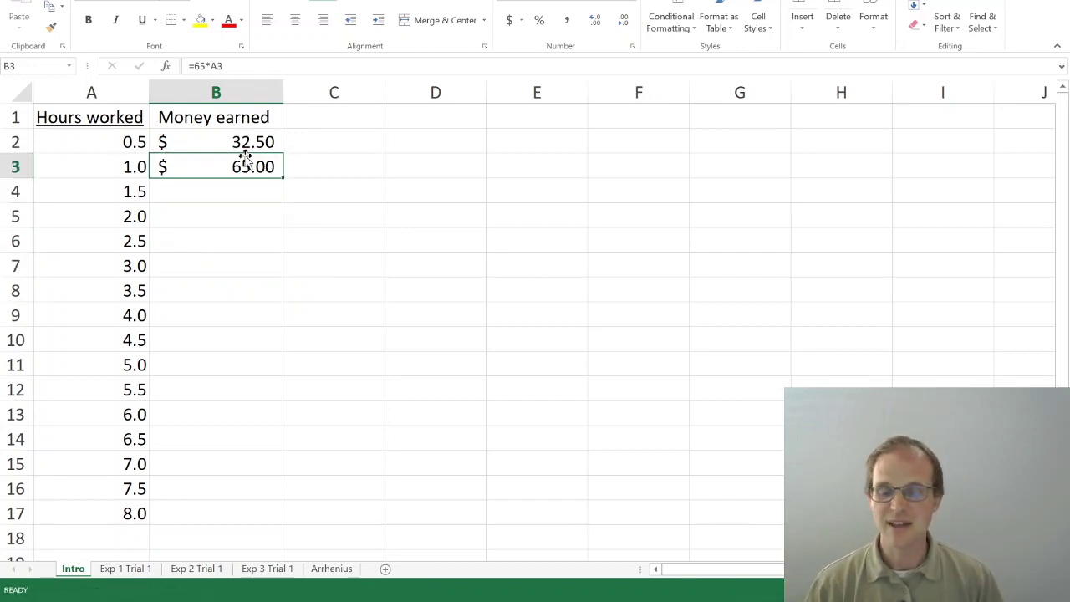
{"action": "key", "text": "Delete"}
{"action": "key", "text": "Up"}
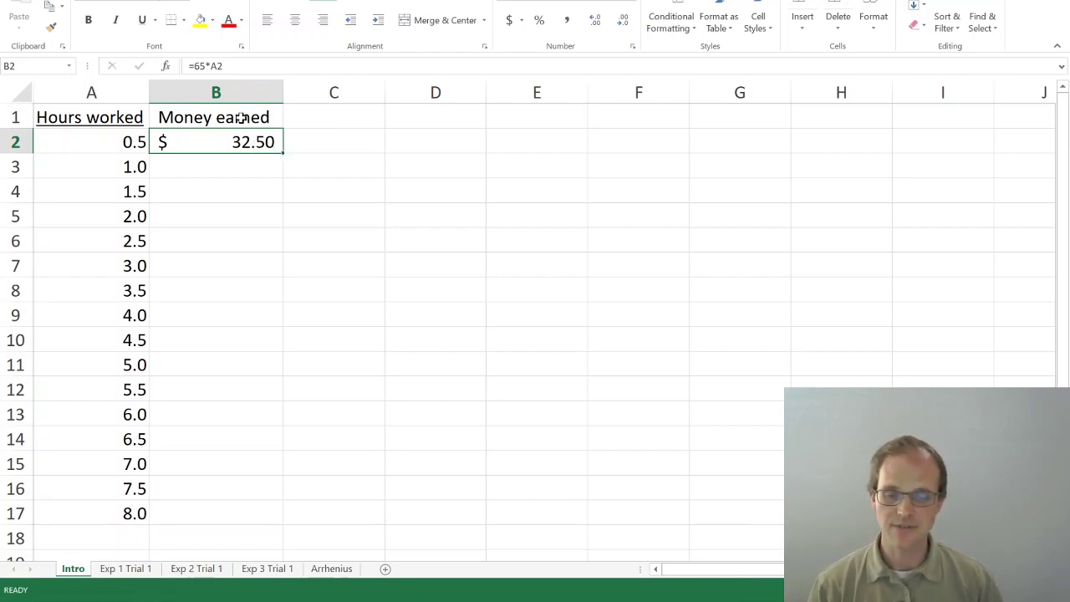
- Confirm B2's =65*A2 formula and fill it down to B17, giving $32.50 through $520.00
{"action": "key", "text": "F2"}
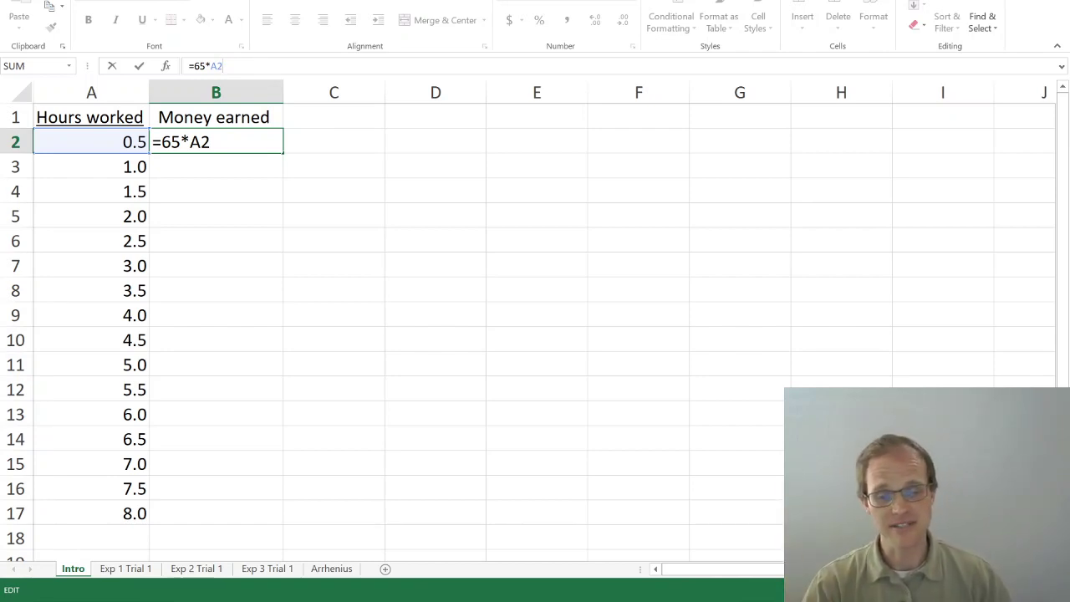
{"action": "key", "text": "ctrl+Return"}
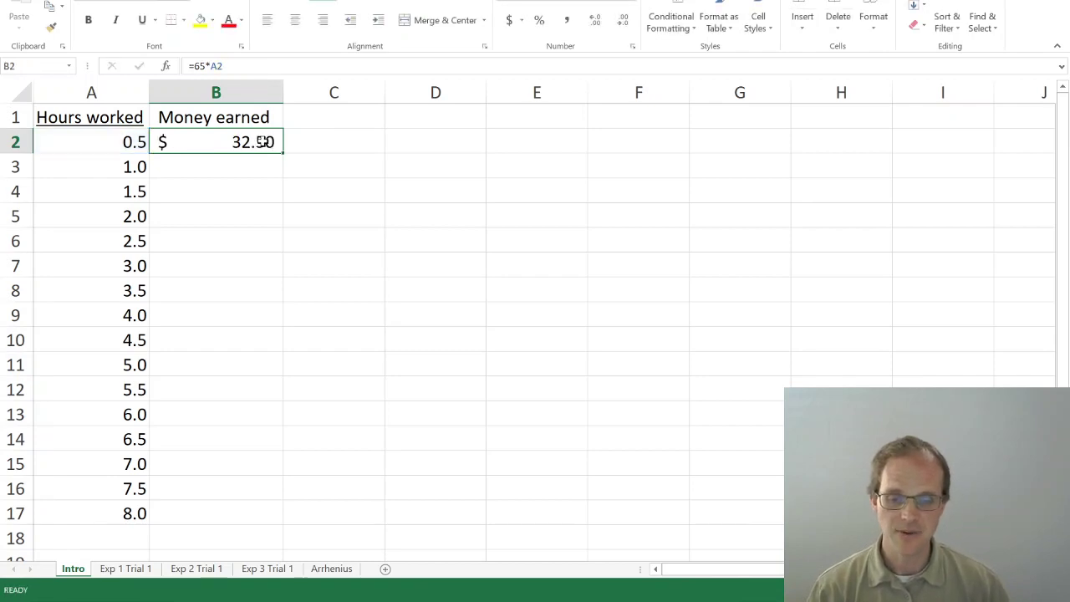
{"action": "left_click_drag", "start_coordinate": [284, 150], "coordinate": [240, 520]}
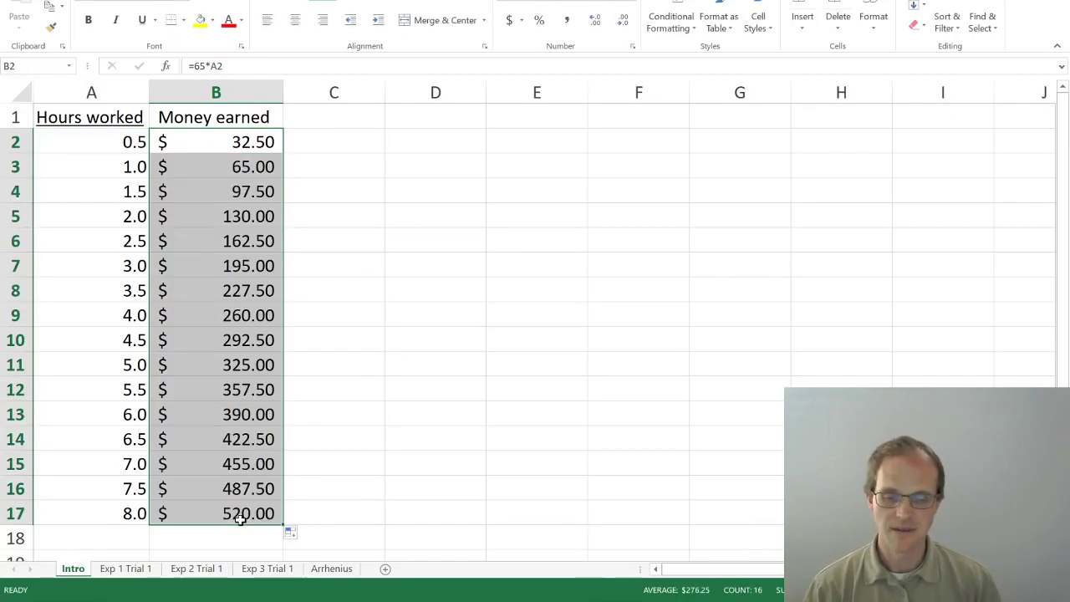
{"action": "left_click", "coordinate": [232, 165]}
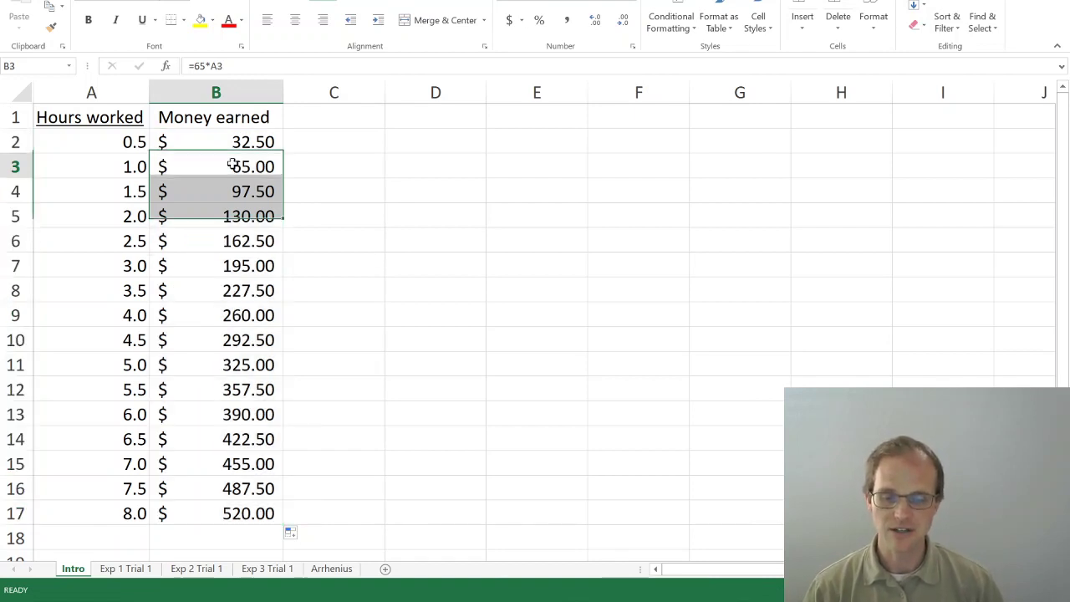
{"action": "double_click", "coordinate": [233, 164]}
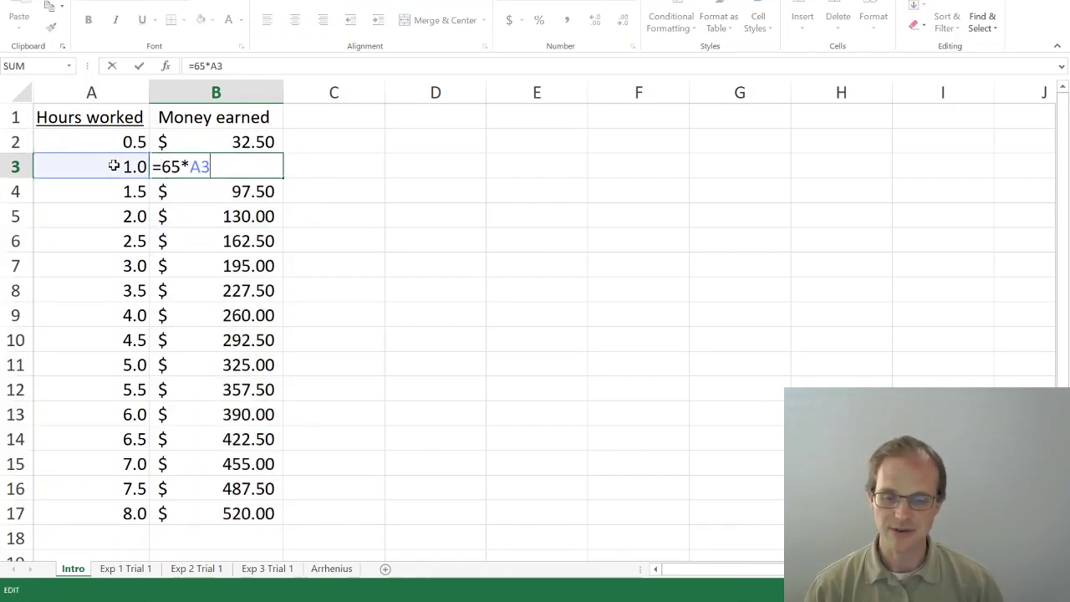
{"action": "left_click", "coordinate": [234, 264]}
{"action": "double_click", "coordinate": [234, 264]}
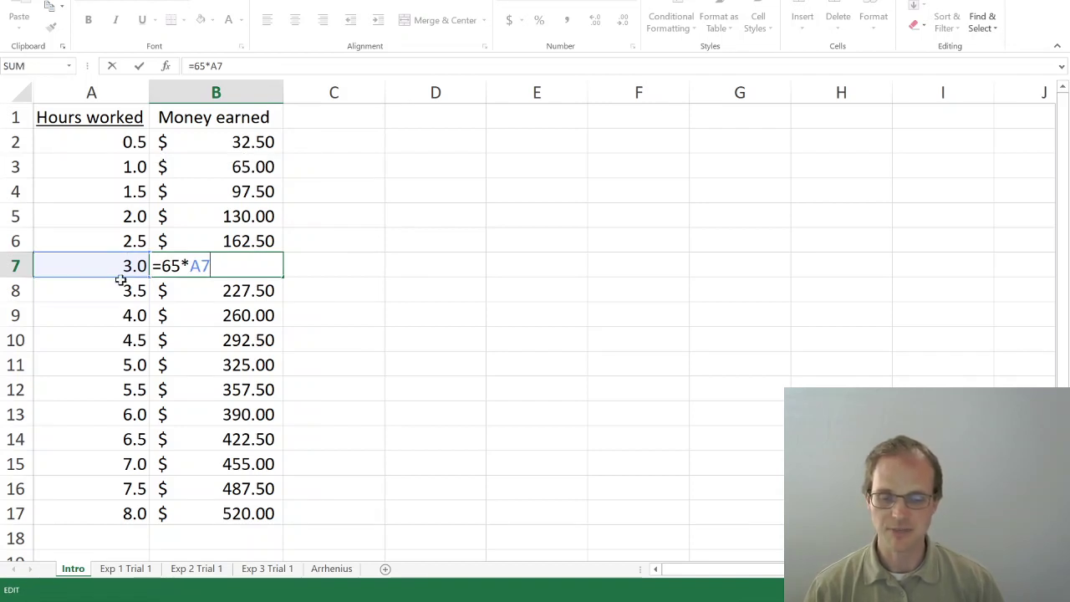
{"action": "key", "text": "Escape"}
{"action": "key", "text": "ctrl+Down"}
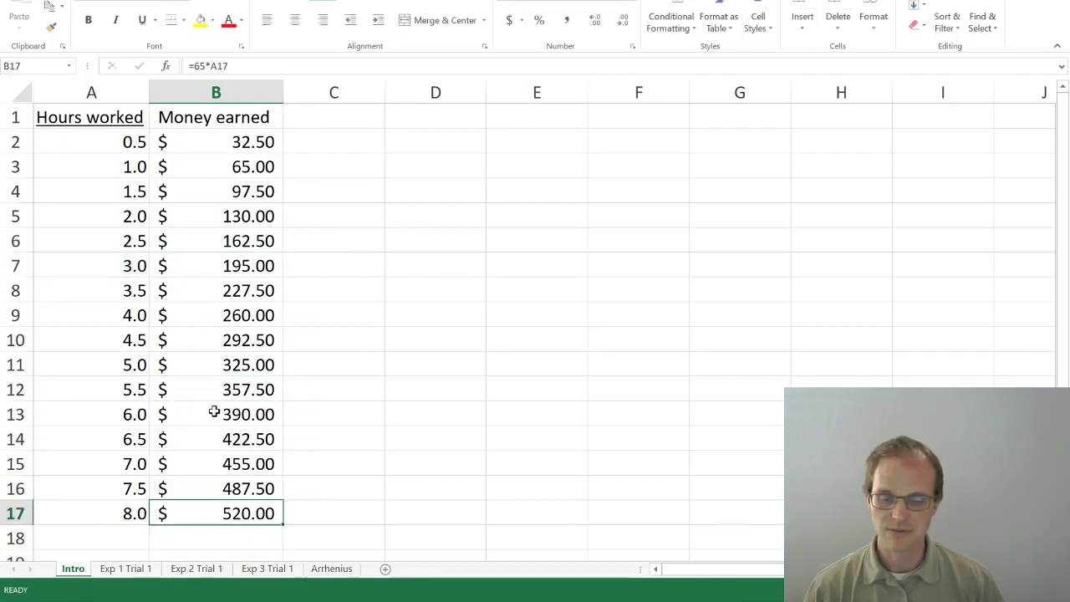
{"action": "double_click", "coordinate": [214, 411]}
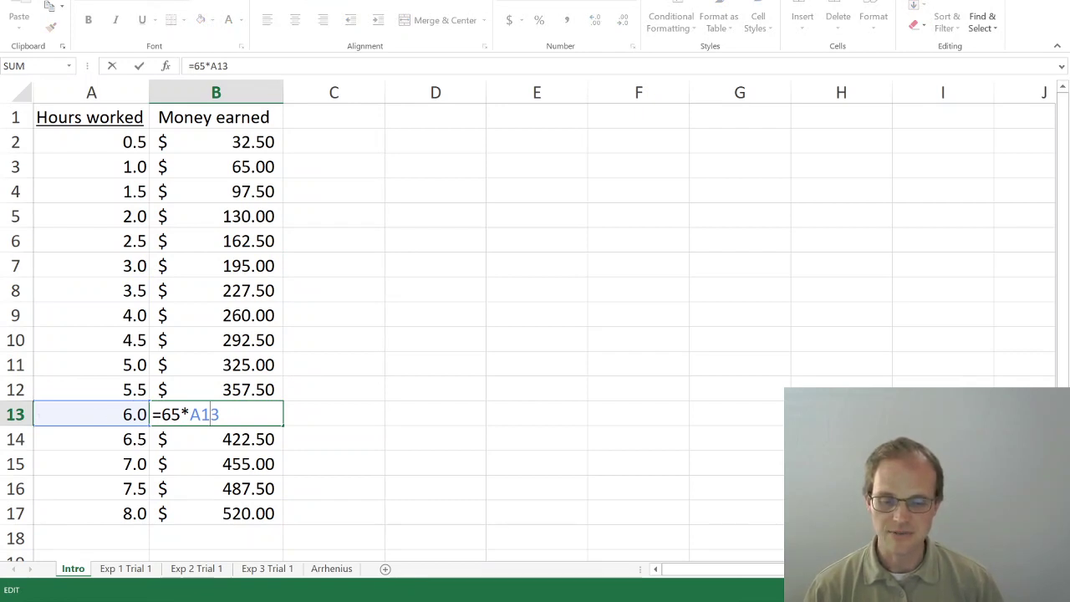
{"action": "key", "text": "Escape"}
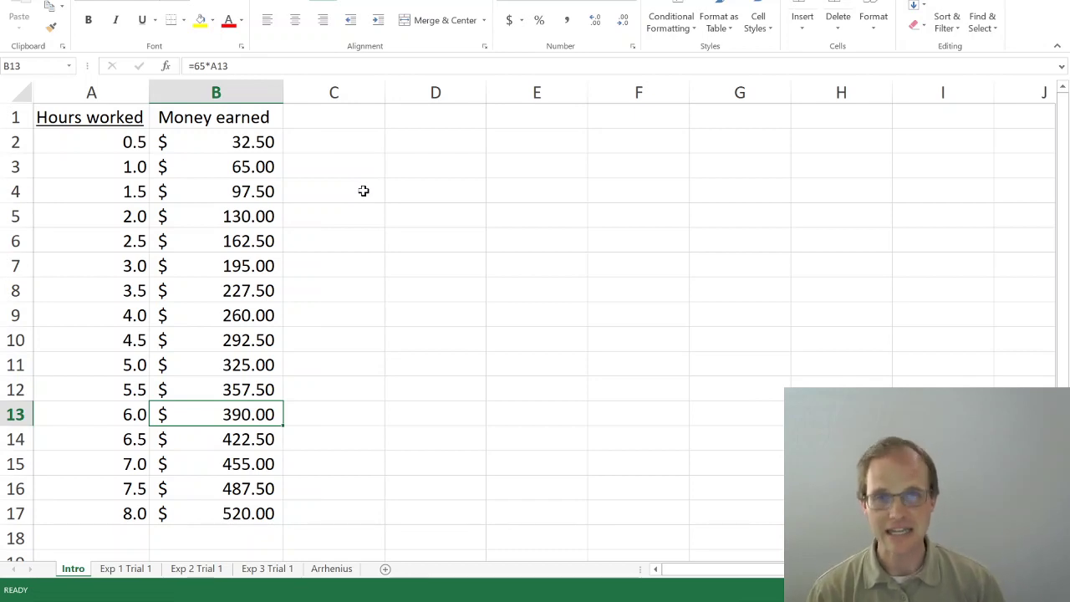
{"action": "left_click", "coordinate": [264, 143]}
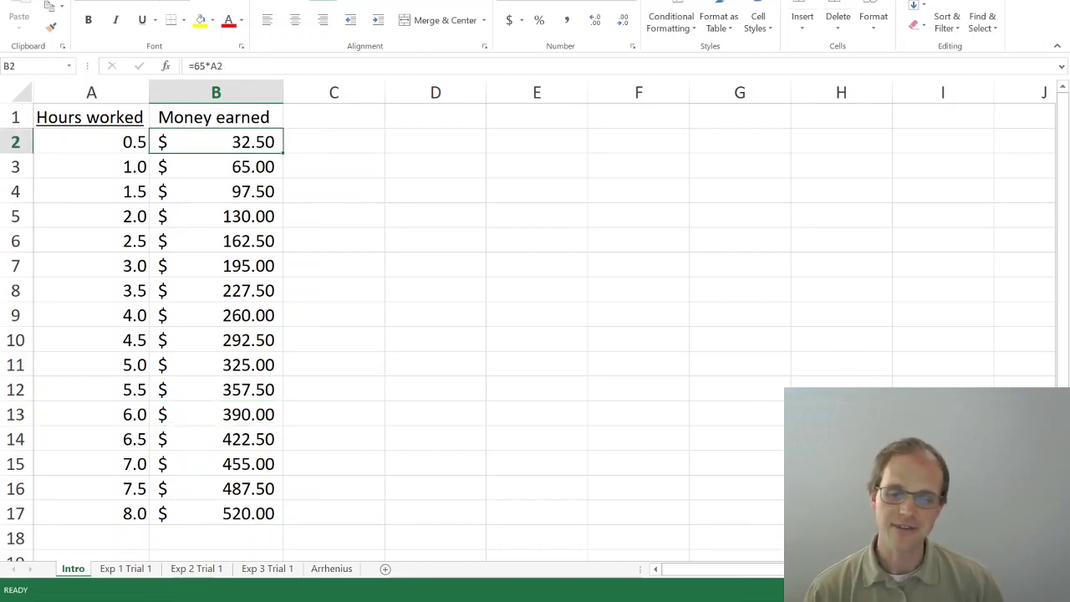
- Re-enter B2 with the 95-per-hour formula ($47.50), then drag its fill handle, which leaves B2 blank
{"action": "key", "text": "F2"}
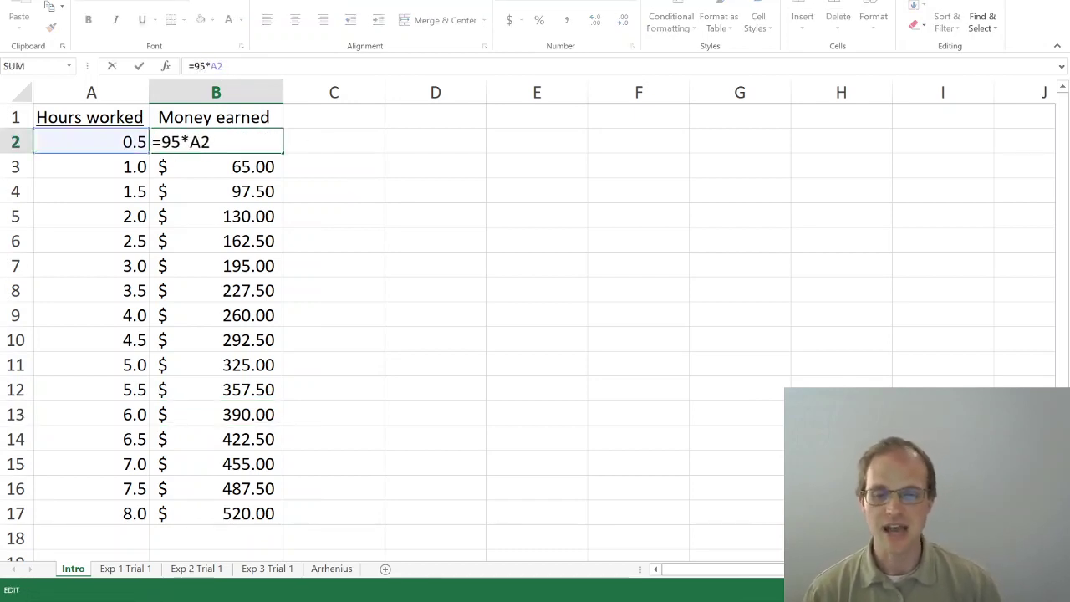
{"action": "key", "text": "Return"}
{"action": "left_click", "coordinate": [232, 140]}
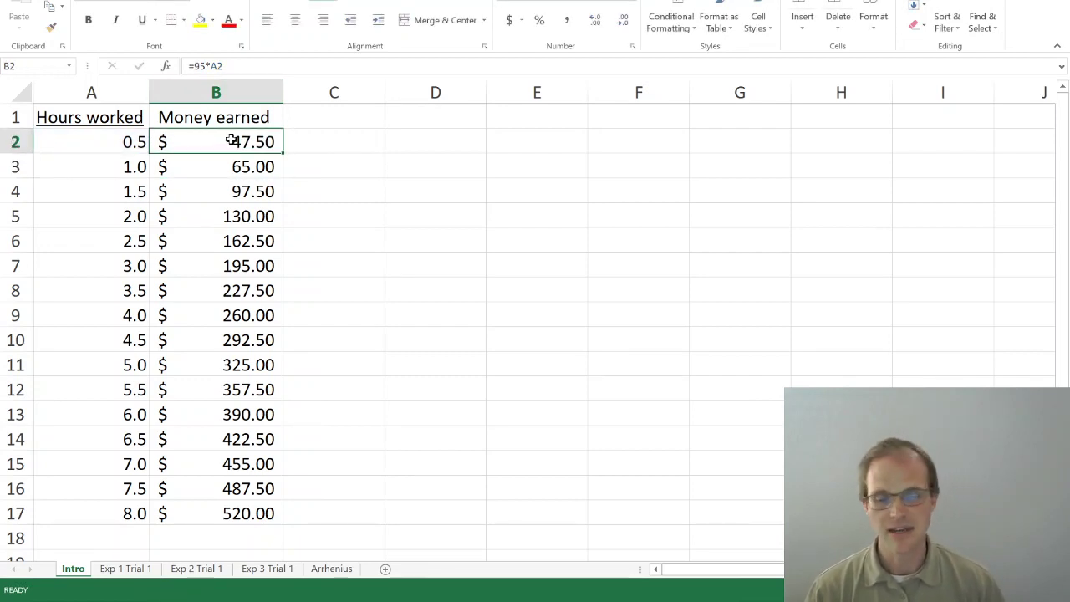
{"action": "mouse_move", "coordinate": [284, 152]}
{"action": "left_mouse_down"}
{"action": "mouse_move", "coordinate": [273, 534]}
{"action": "mouse_move", "coordinate": [289, 139]}
{"action": "mouse_move", "coordinate": [279, 146]}
{"action": "left_mouse_up"}
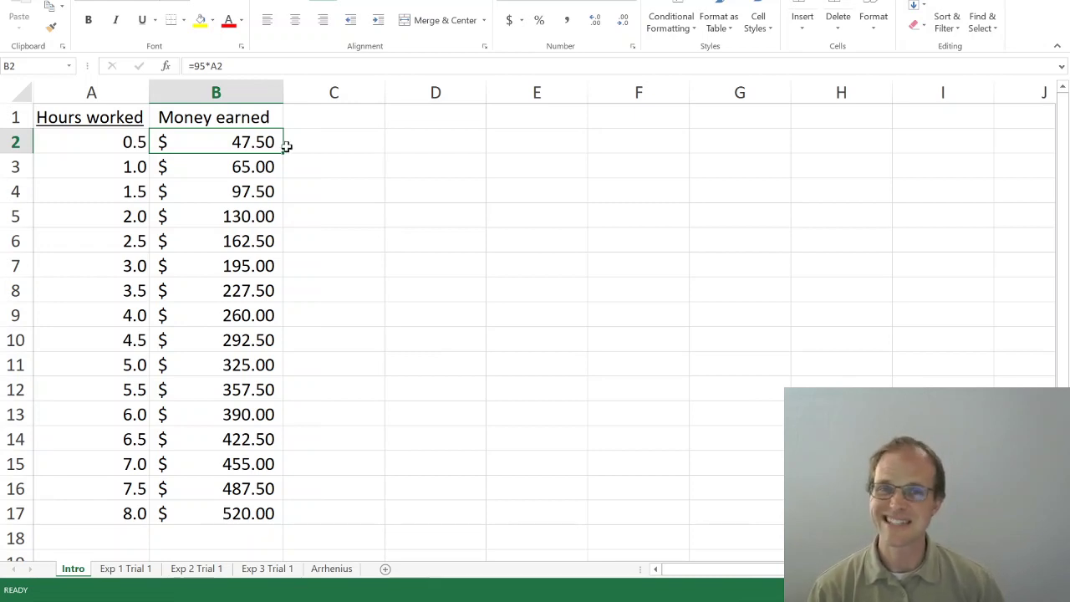
{"action": "left_click_drag", "start_coordinate": [284, 149], "coordinate": [251, 144]}
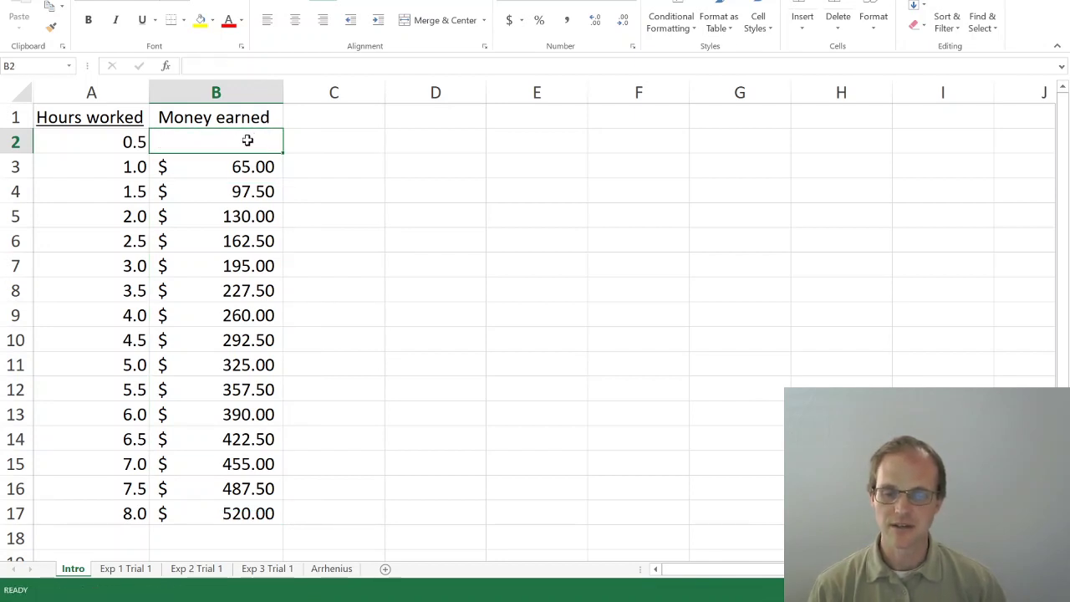
- Undo to restore B2's =95*A2, compare it with B3's 65-rate formula, and fill the 95 rate down to B17
{"action": "key", "text": "ctrl+z"}
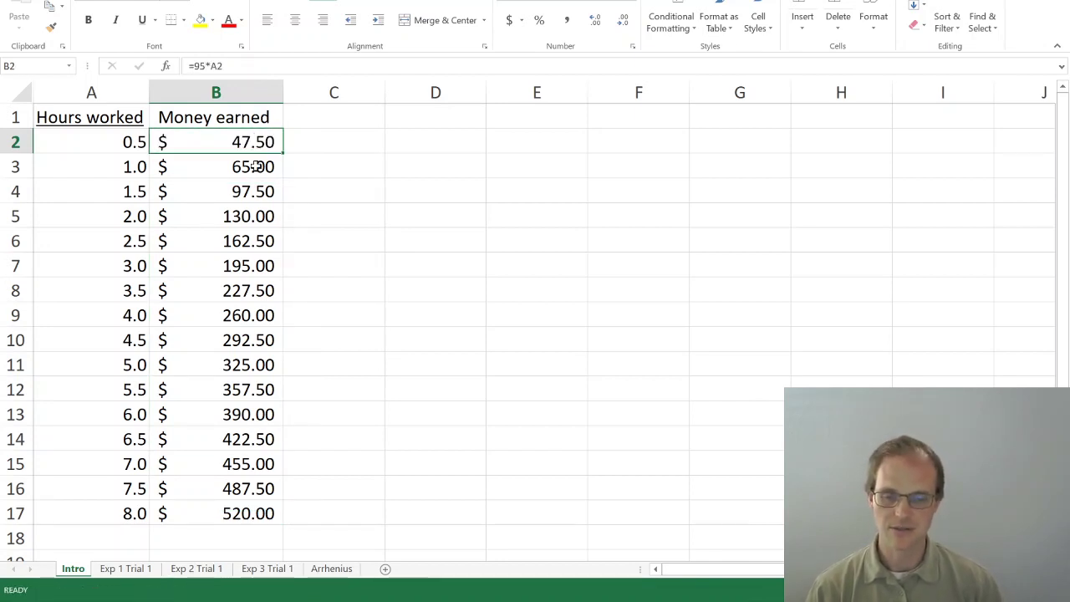
{"action": "double_click", "coordinate": [234, 140]}
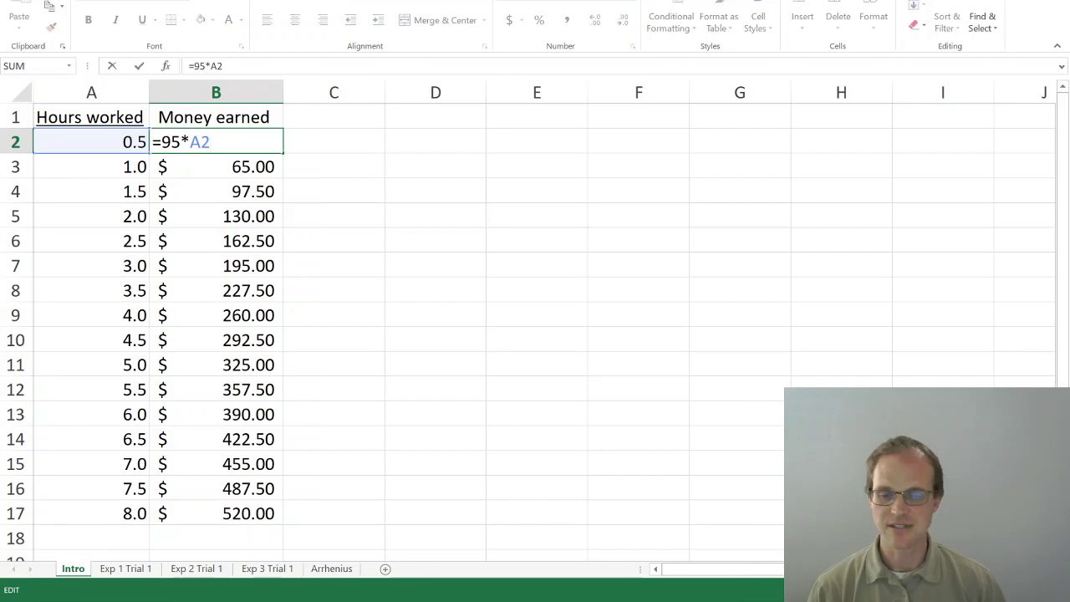
{"action": "key", "text": "Escape"}
{"action": "left_click", "coordinate": [239, 163]}
{"action": "double_click", "coordinate": [239, 164]}
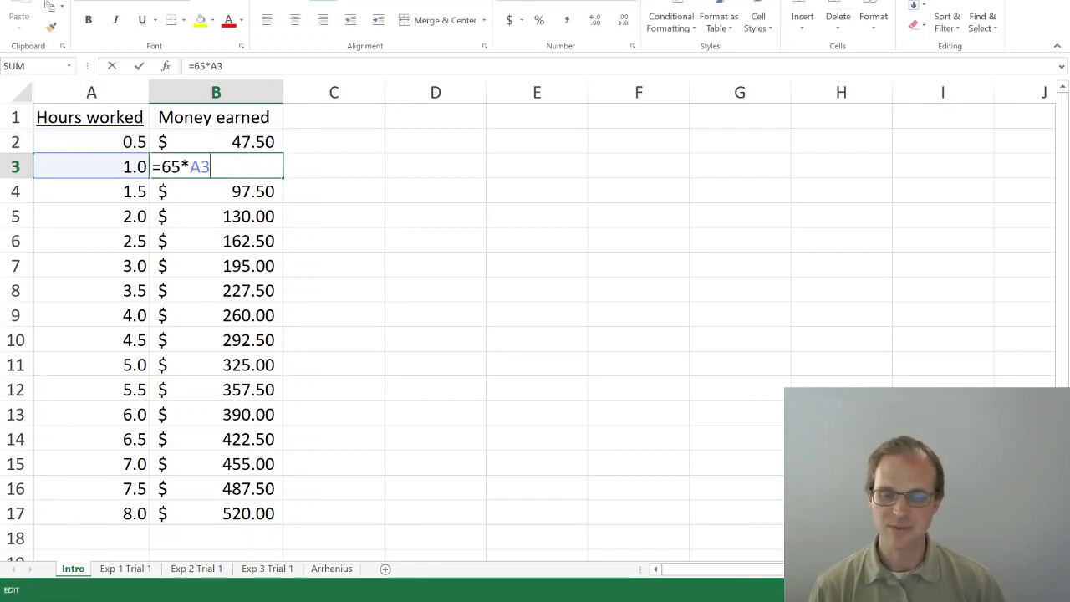
{"action": "key", "text": "Escape"}
{"action": "left_click", "coordinate": [266, 144]}
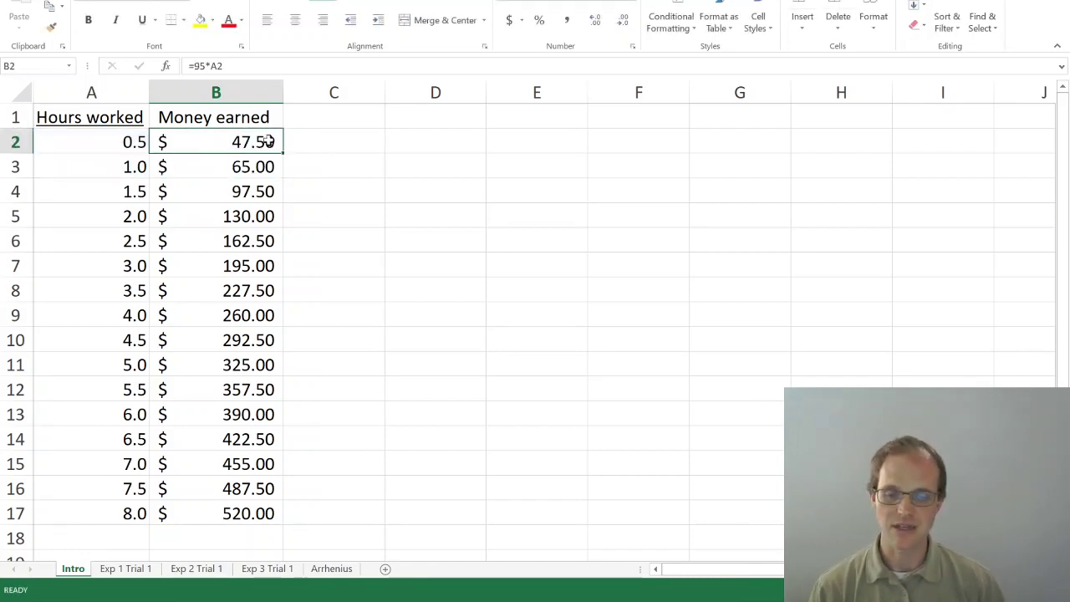
{"action": "left_click_drag", "start_coordinate": [283, 154], "coordinate": [262, 513]}
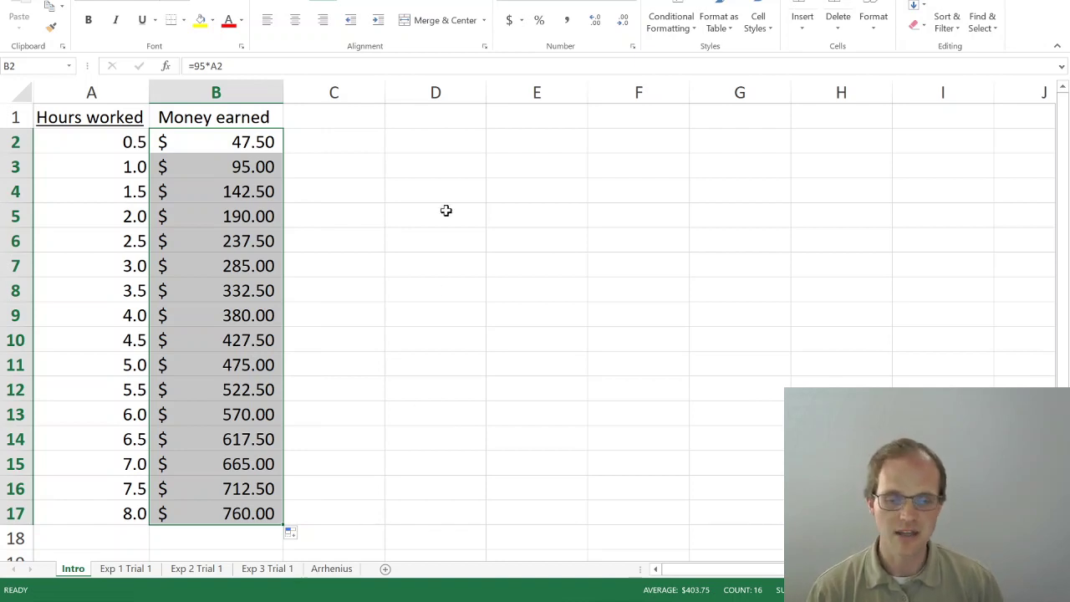
- Add an 'Hourly Rate' label in D1 with $120 entered beside it in E1
{"action": "left_click", "coordinate": [432, 120]}
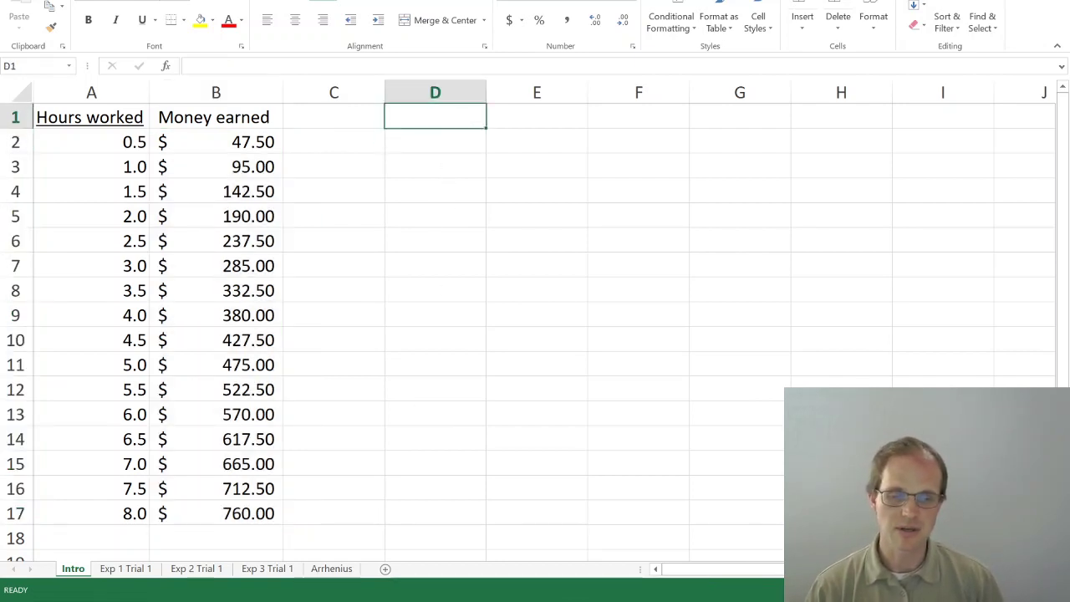
{"action": "type", "text": "Hourly Rate"}
{"action": "key", "text": "Tab"}
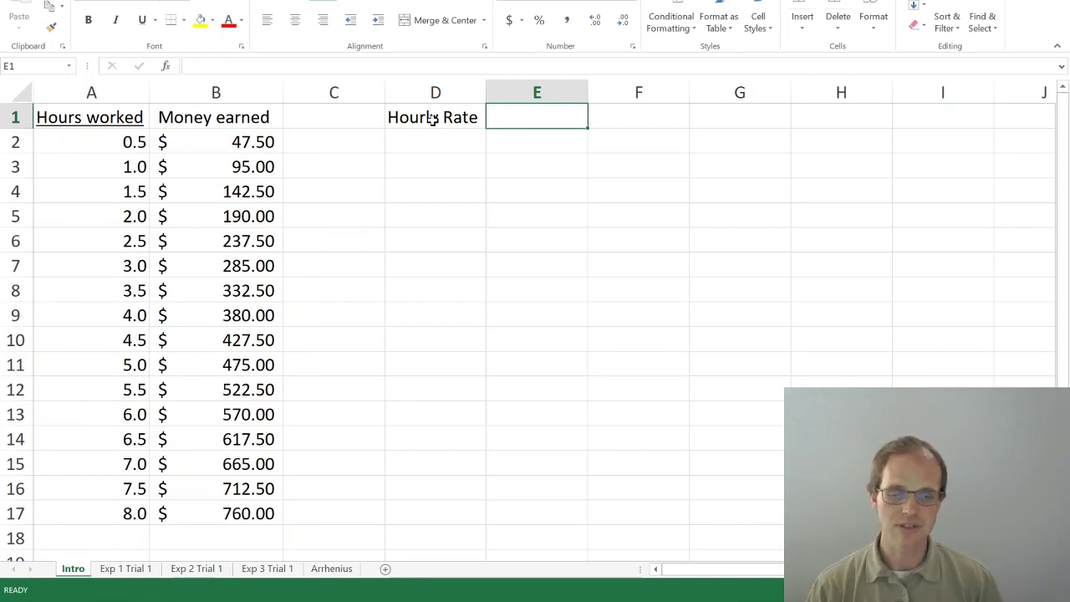
{"action": "type", "text": "$"}
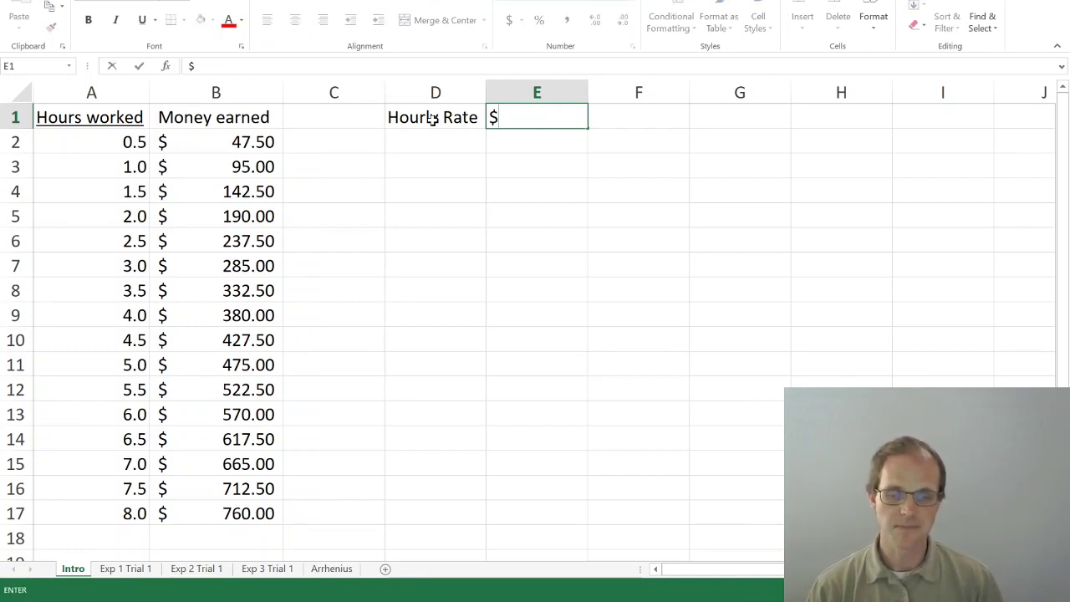
{"action": "type", "text": "120"}
{"action": "key", "text": "Return"}
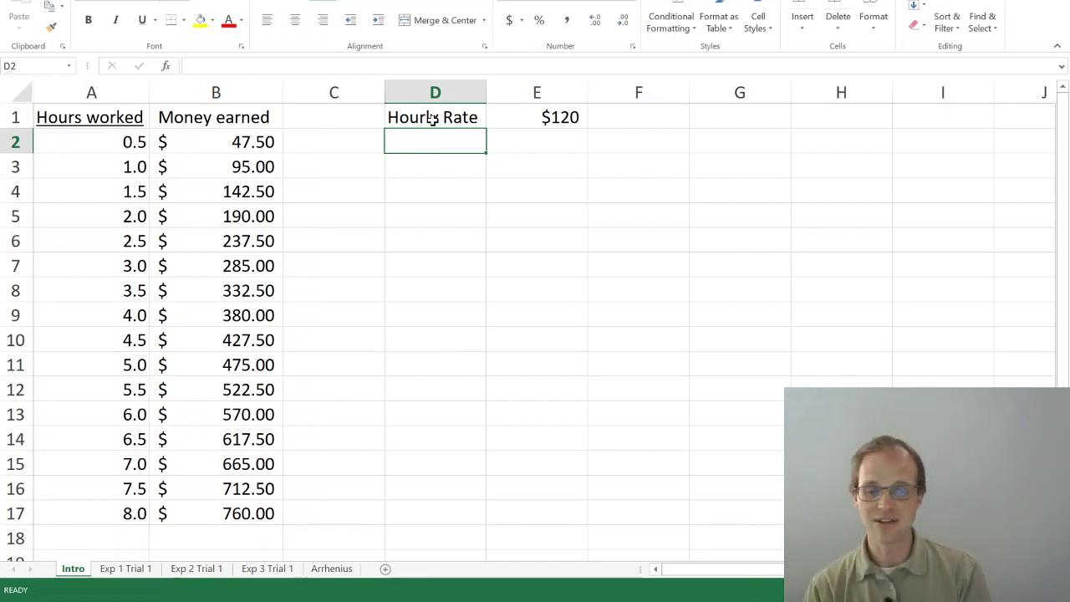
{"action": "left_click", "coordinate": [253, 137]}
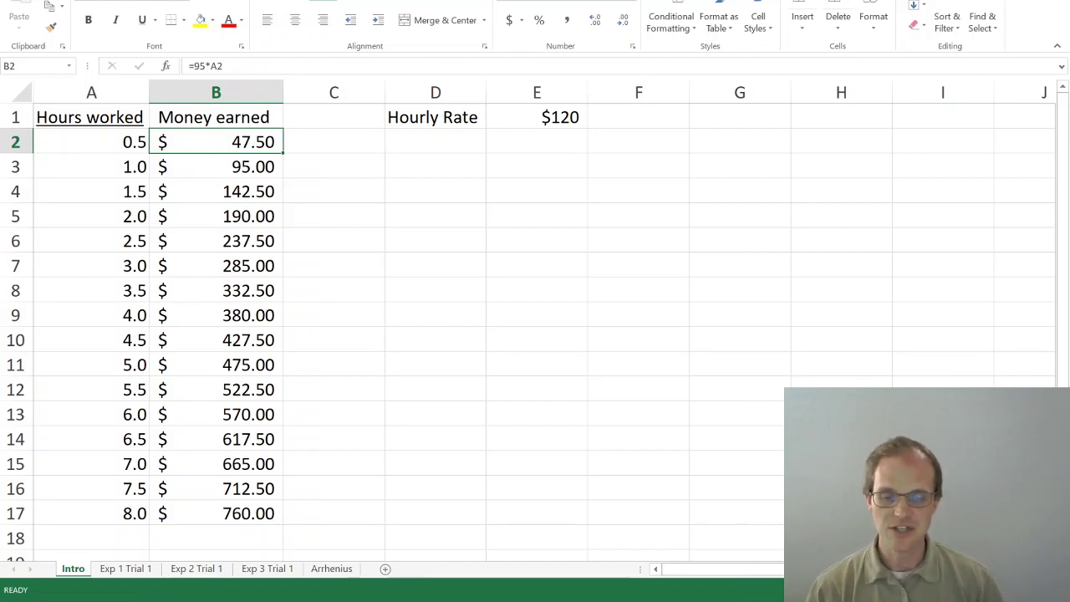
- Change B2 to =E1*A2 ($60.00) and fill it down to B17, which leaves the copies at zero
{"action": "left_click", "coordinate": [238, 65]}
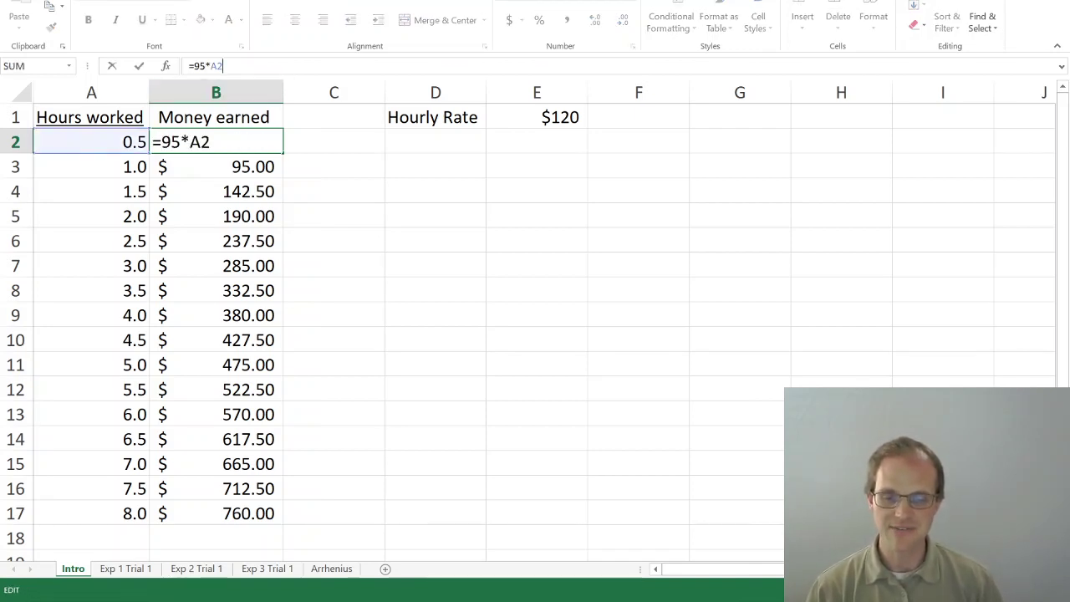
{"action": "left_click", "coordinate": [179, 142]}
{"action": "key", "text": "BackSpace"}
{"action": "key", "text": "BackSpace"}
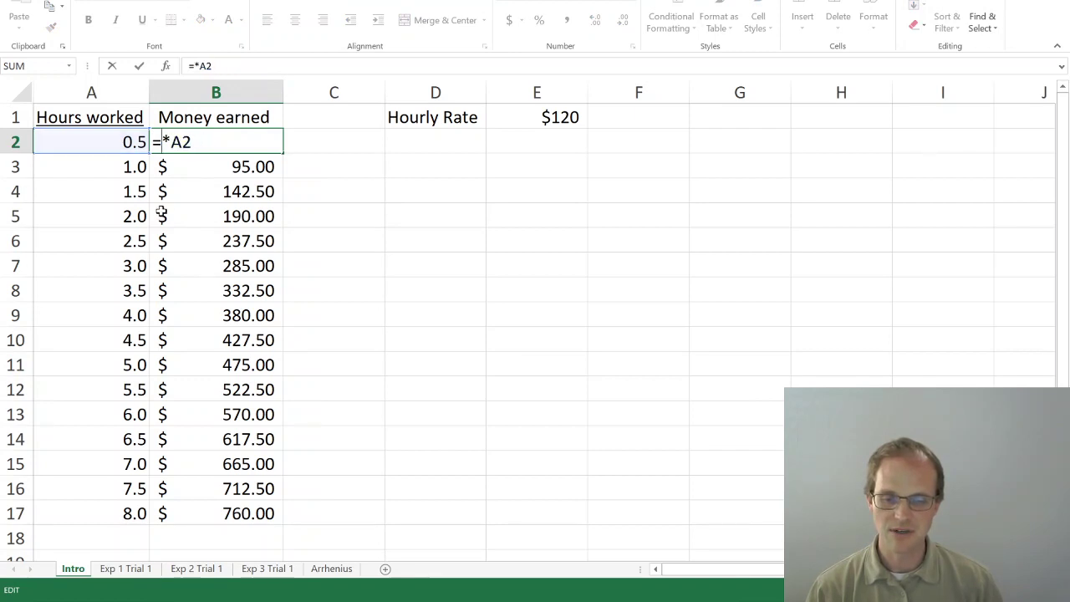
{"action": "left_click", "coordinate": [521, 117]}
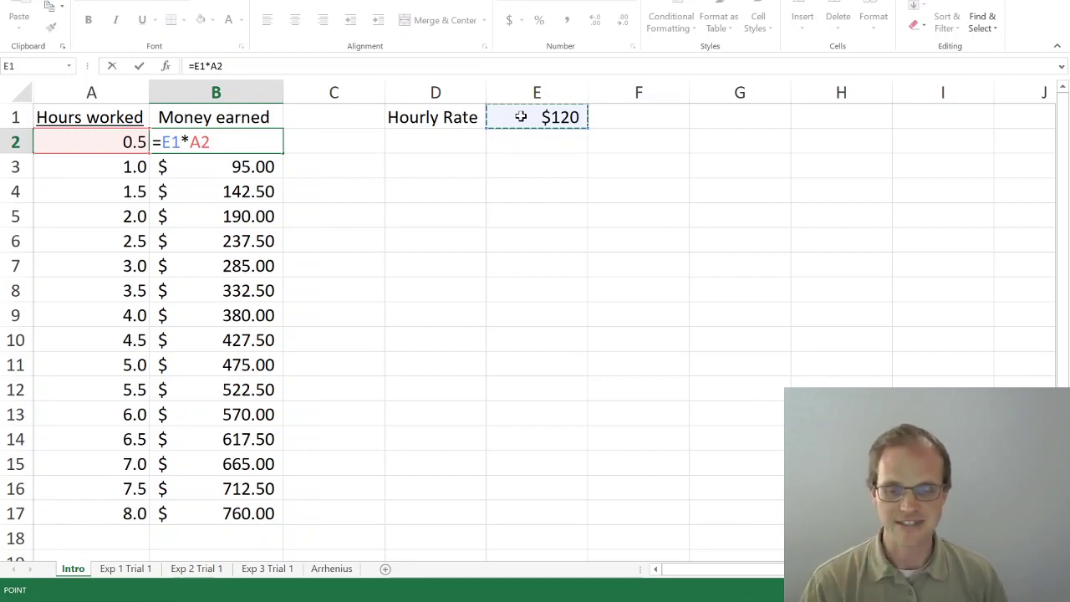
{"action": "key", "text": "ctrl+Return"}
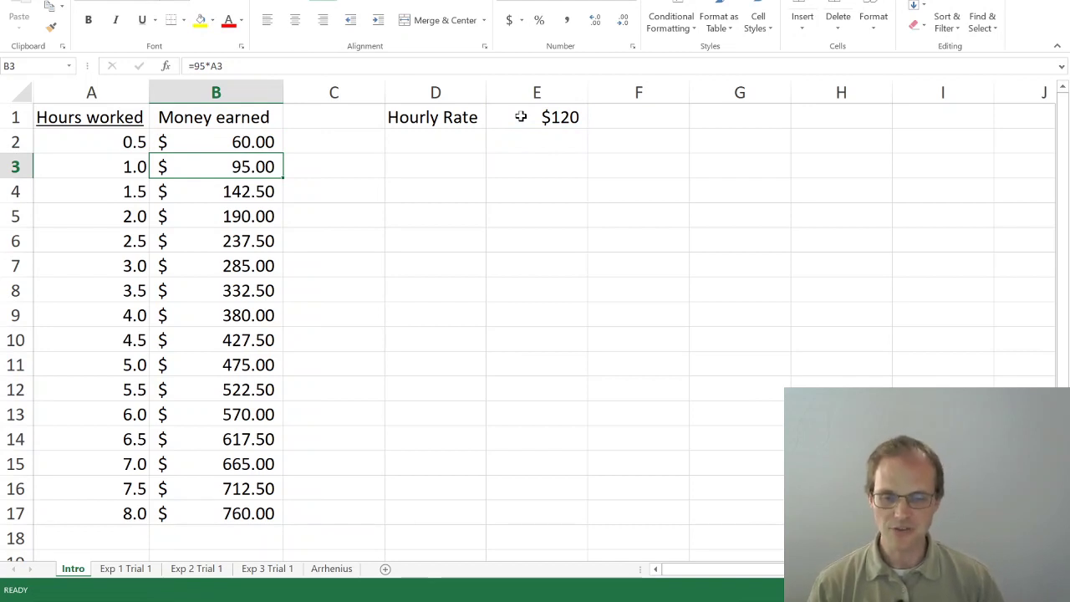
{"action": "key", "text": "Up"}
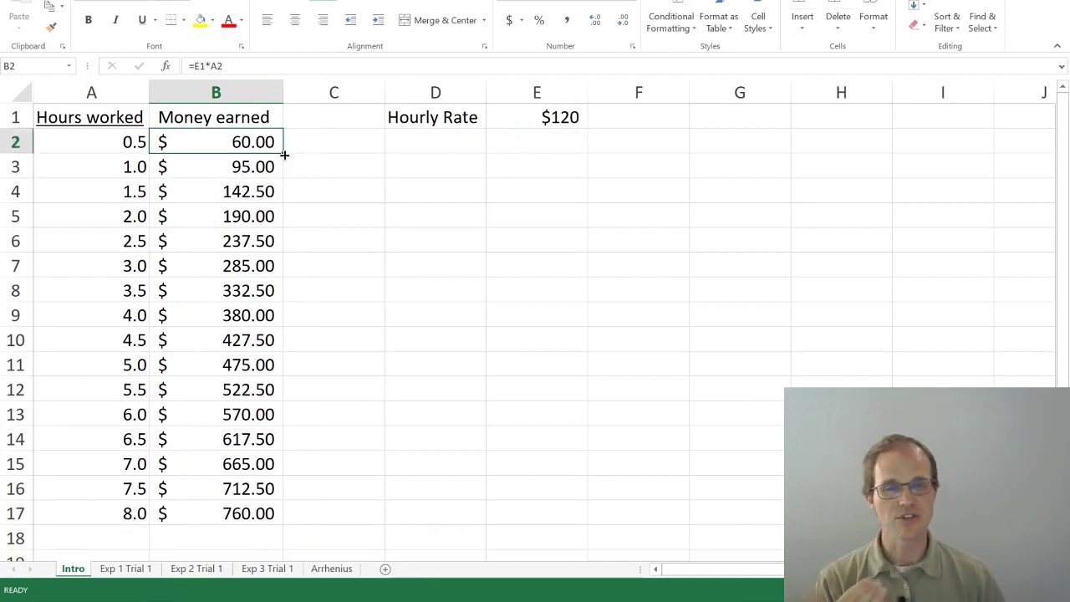
{"action": "left_click_drag", "start_coordinate": [284, 154], "coordinate": [261, 522]}
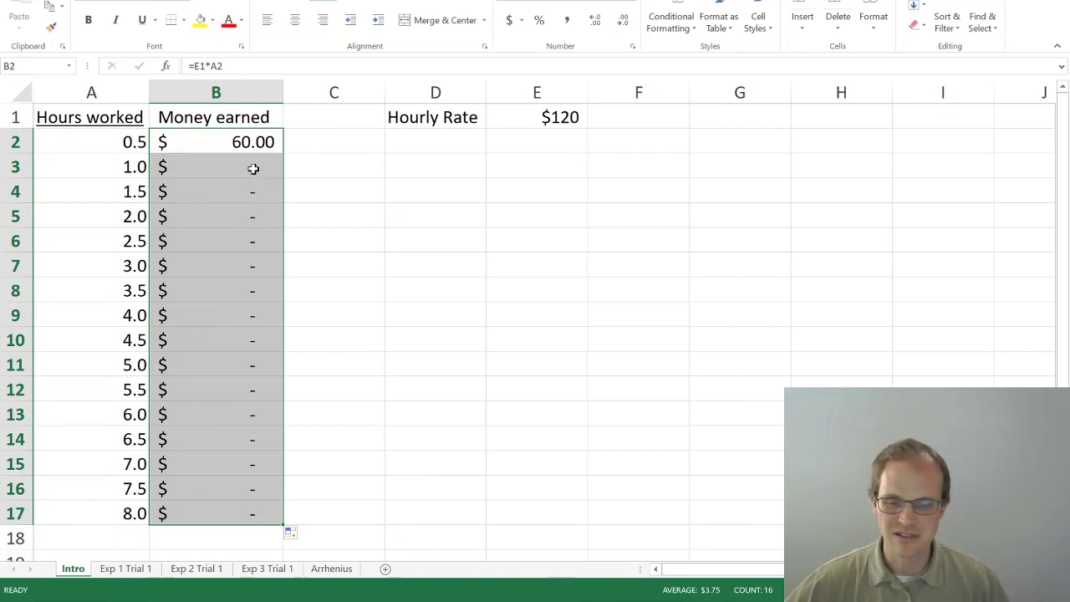
{"action": "left_click", "coordinate": [254, 169]}
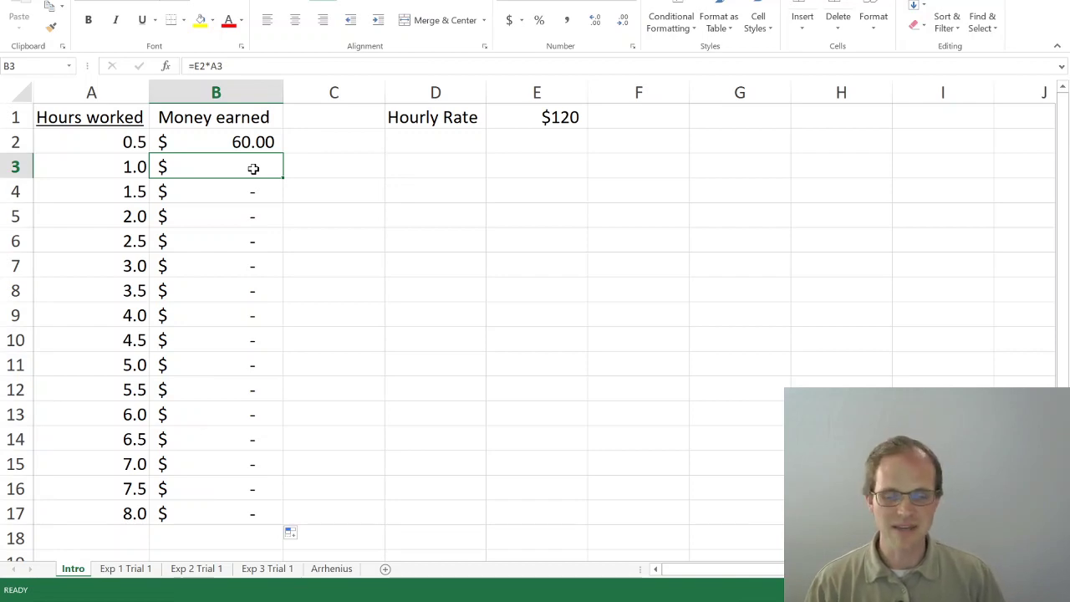
{"action": "double_click", "coordinate": [253, 168]}
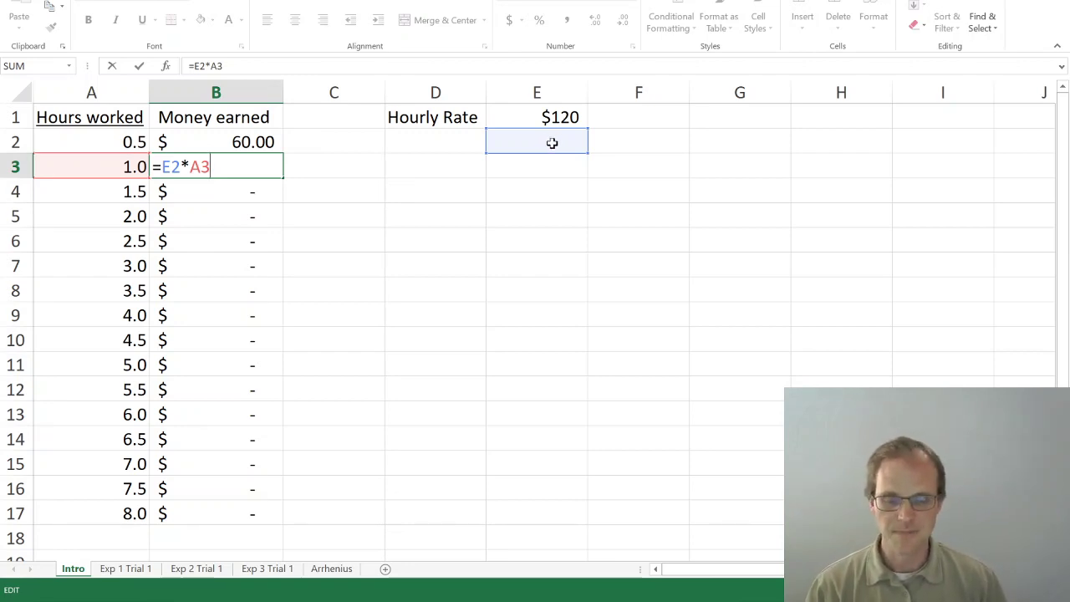
{"action": "key", "text": "Escape"}
{"action": "left_click", "coordinate": [255, 144]}
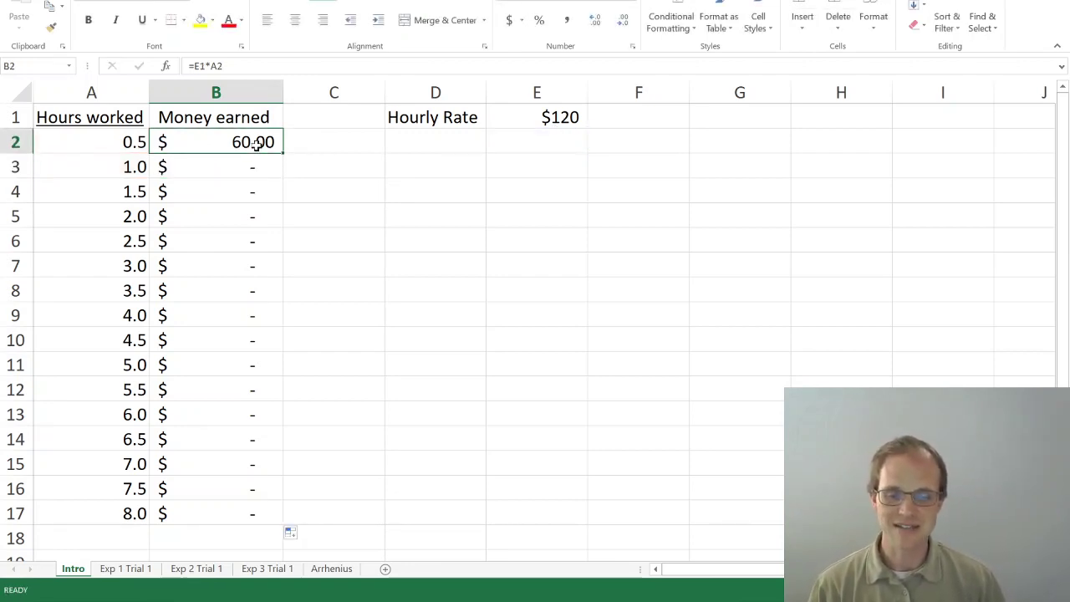
{"action": "left_click", "coordinate": [514, 119]}
{"action": "left_click", "coordinate": [112, 140]}
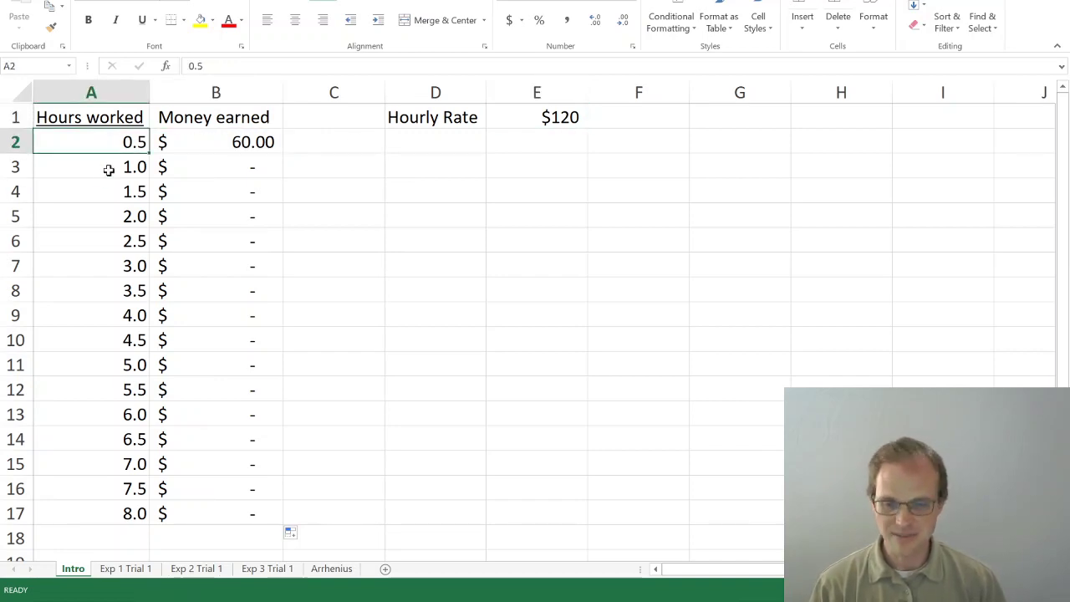
{"action": "left_click", "coordinate": [109, 170]}
{"action": "left_click", "coordinate": [106, 191]}
{"action": "left_click", "coordinate": [100, 215]}
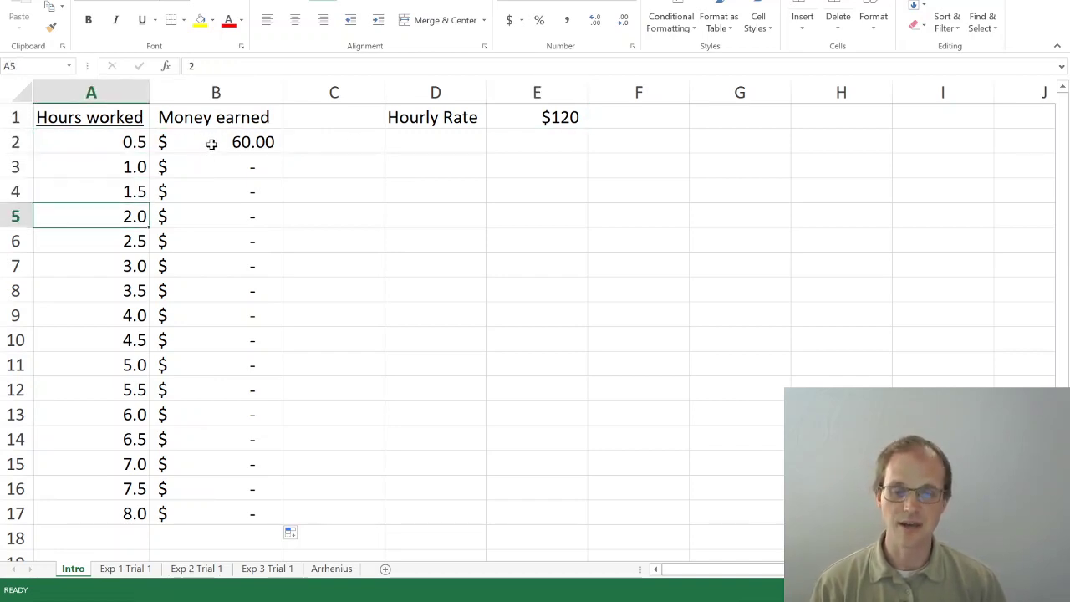
{"action": "double_click", "coordinate": [211, 143]}
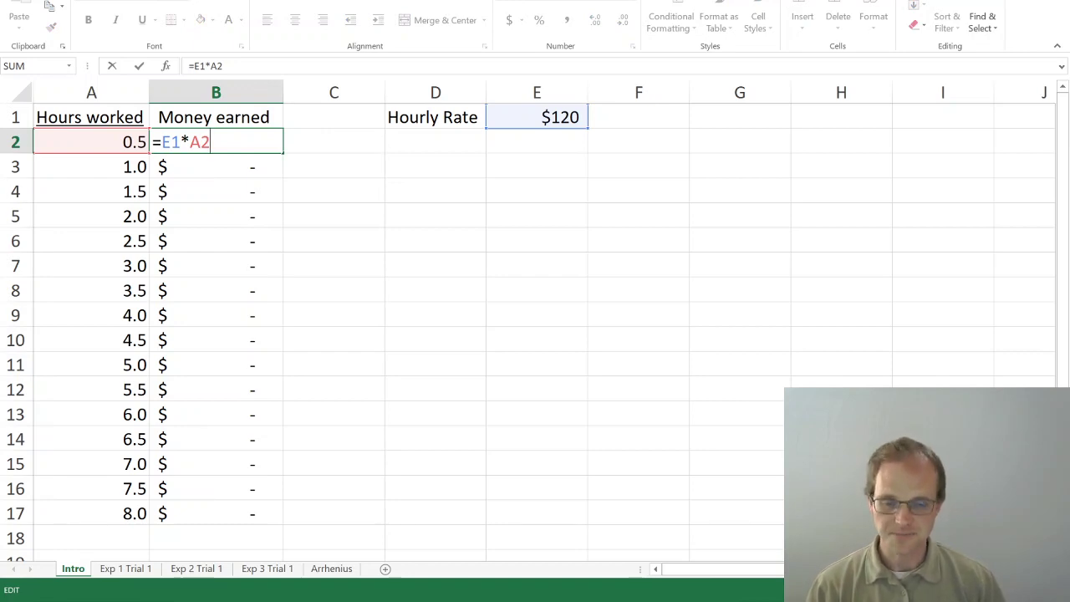
- Insert a $ before the 1 in B2's formula so it reads =E$1*A2, still $60.00
{"action": "left_click_drag", "start_coordinate": [210, 142], "coordinate": [189, 143]}
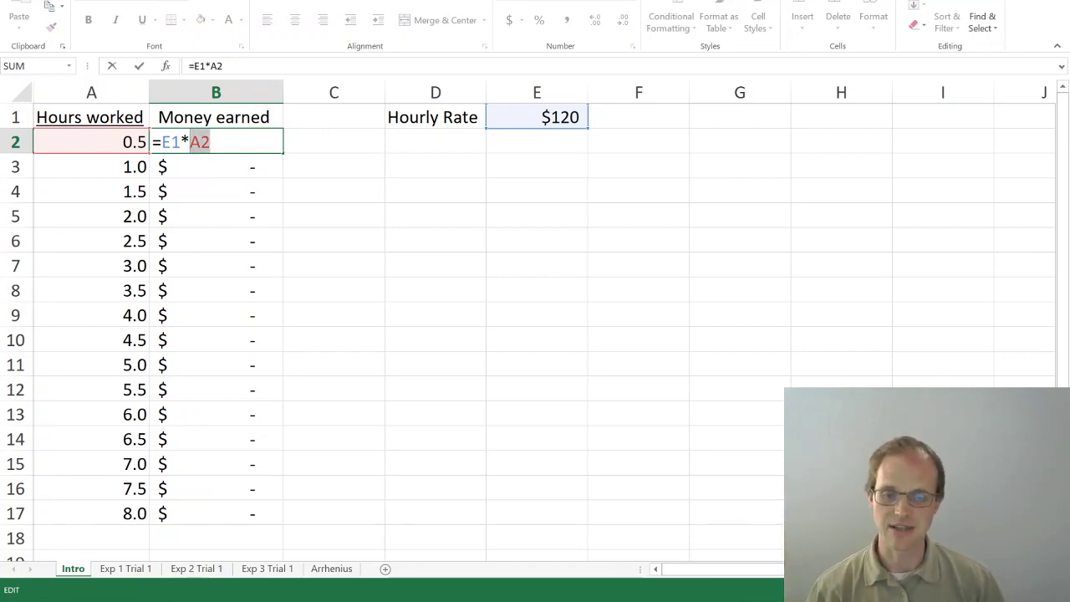
{"action": "key", "text": "Right"}
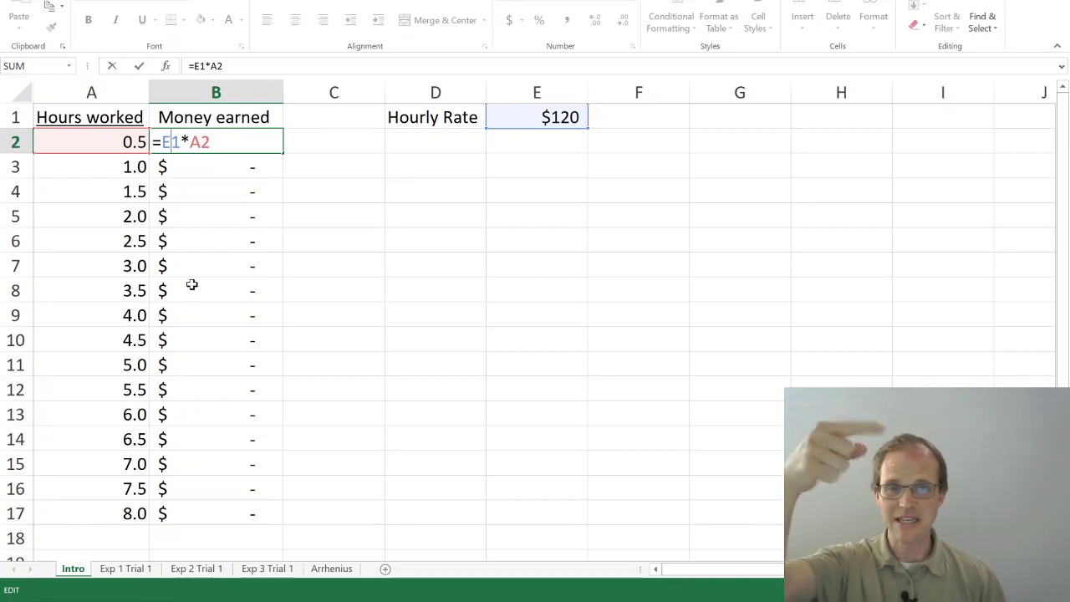
{"action": "type", "text": "$"}
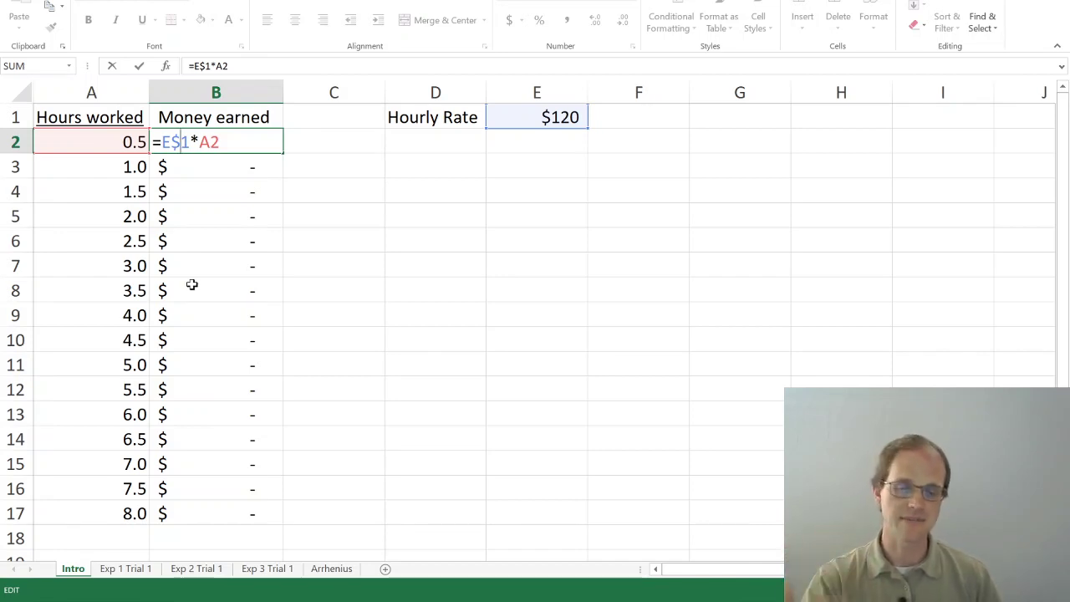
{"action": "key", "text": "Return"}
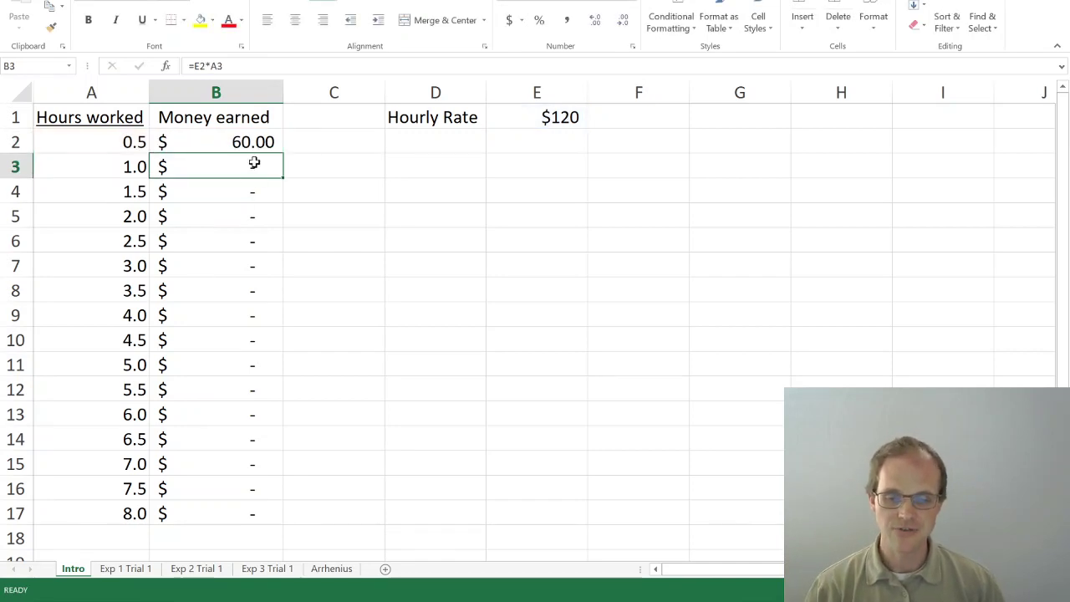
- Fill B2's =E$1*A2 formula down to B17 and try 12 as the hourly rate in E1
{"action": "left_click", "coordinate": [257, 142]}
{"action": "left_click_drag", "start_coordinate": [282, 153], "coordinate": [231, 516]}
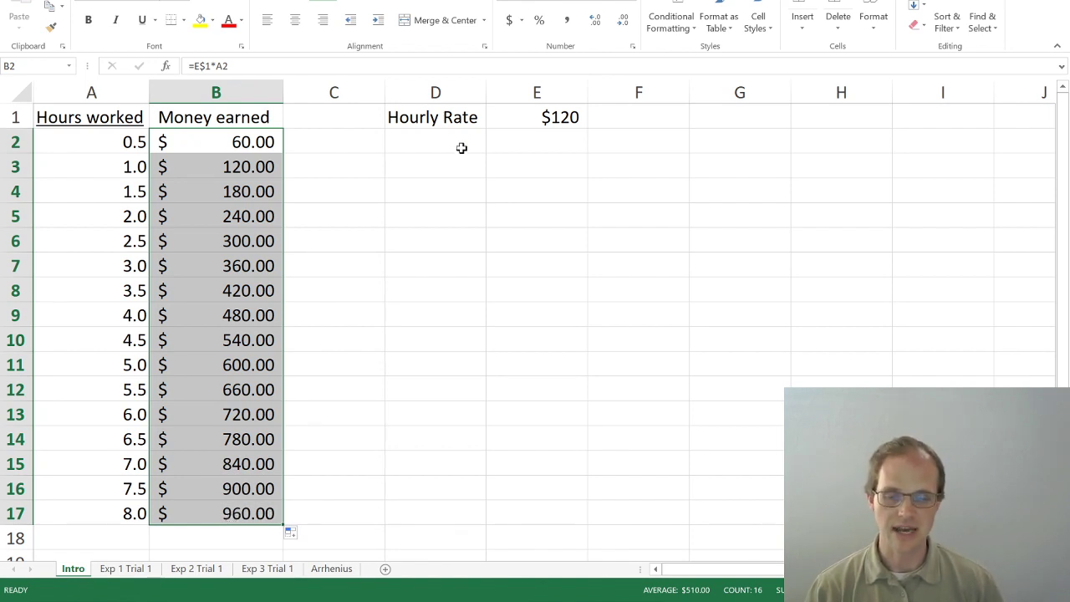
{"action": "left_click", "coordinate": [530, 120]}
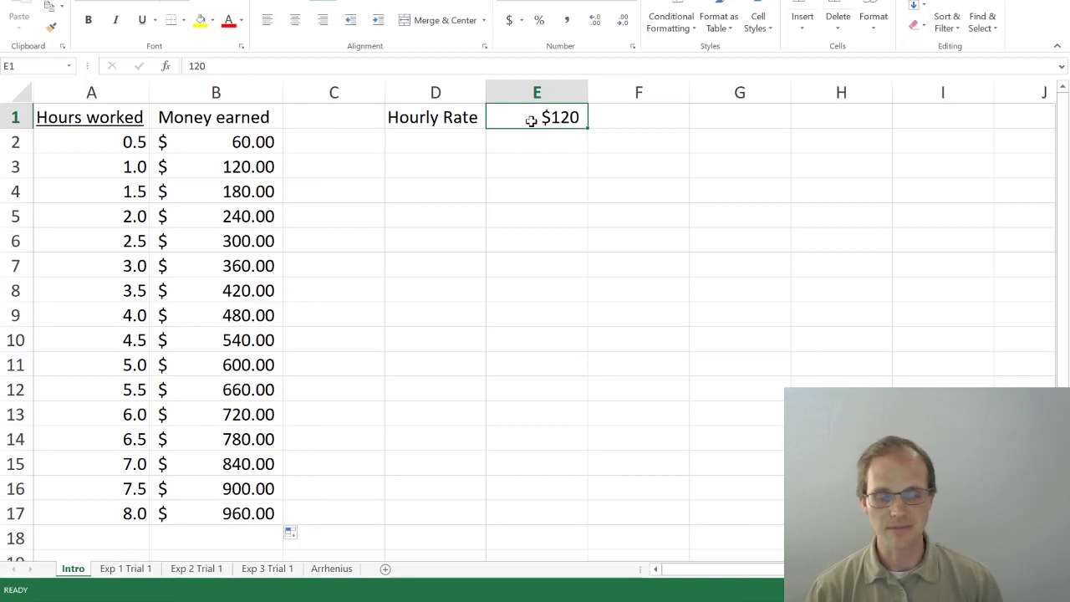
{"action": "type", "text": "12"}
{"action": "key", "text": "Return"}
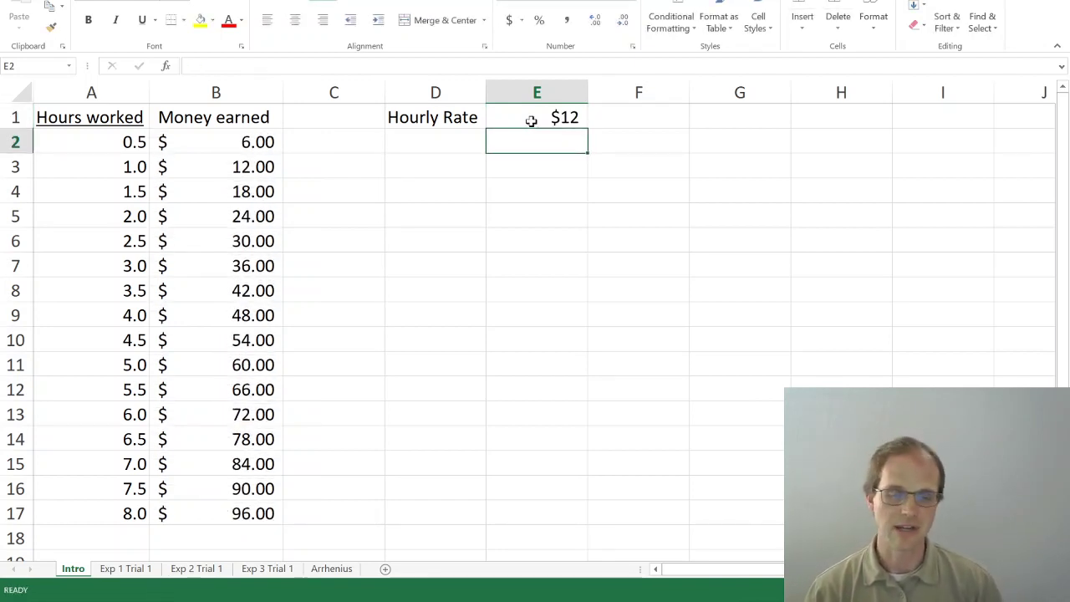
- Change the hourly rate in E1 to $1,500, giving earnings of $750.00 through $12,000.00
{"action": "left_click", "coordinate": [531, 121]}
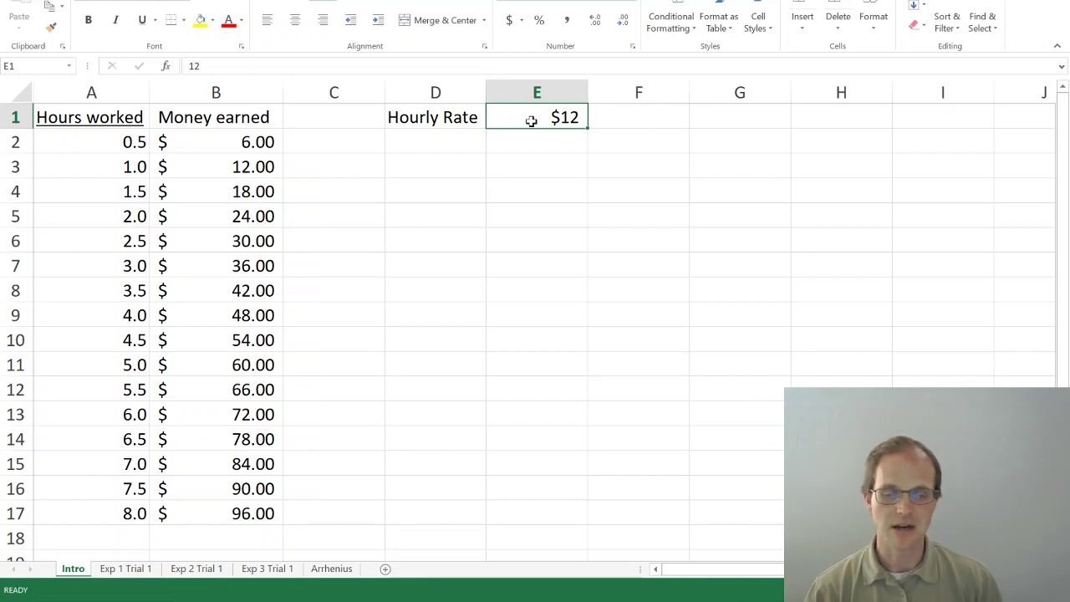
{"action": "type", "text": "12"}
{"action": "key", "text": "BackSpace"}
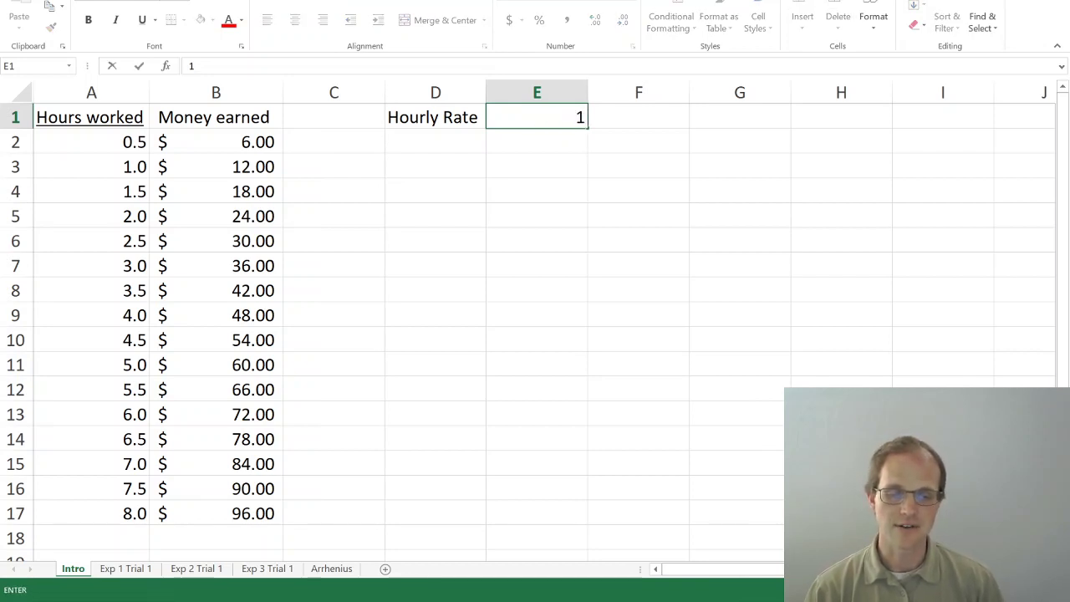
{"action": "type", "text": "500"}
{"action": "key", "text": "Return"}
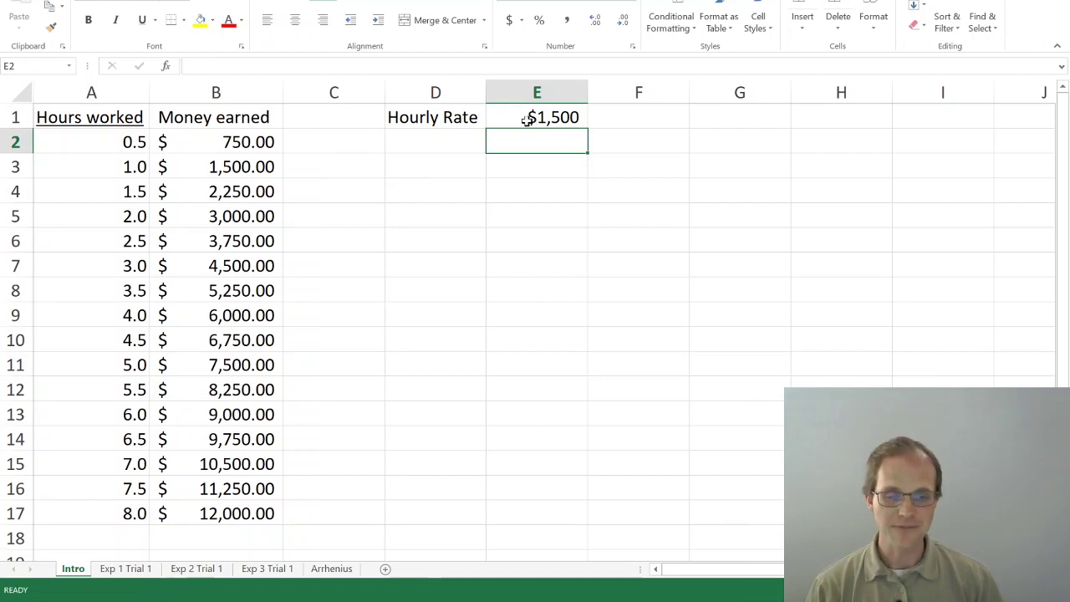
- Inspect the rate in E1, the D1 label, and the formulas in B2 and B3
{"action": "left_click", "coordinate": [527, 118]}
{"action": "left_click", "coordinate": [474, 115]}
{"action": "left_click", "coordinate": [520, 117]}
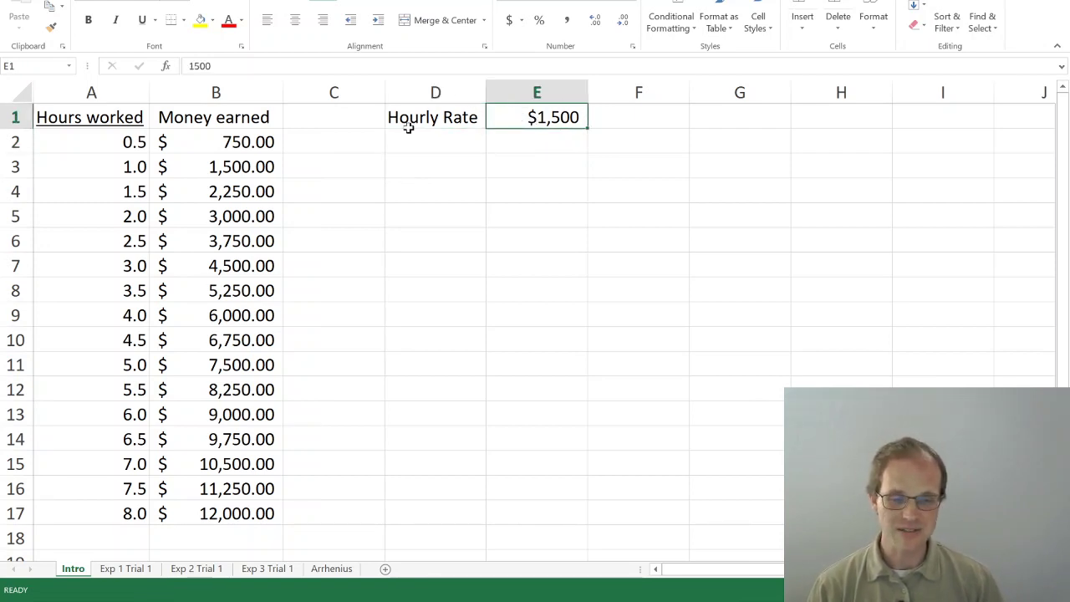
{"action": "left_click", "coordinate": [247, 143]}
{"action": "left_click", "coordinate": [234, 167]}
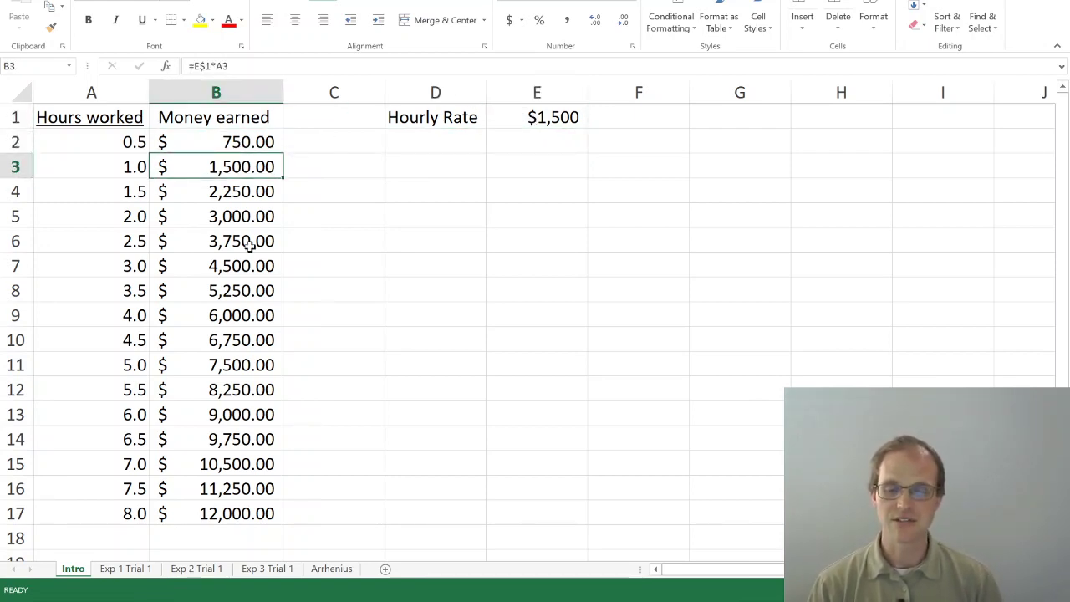
{"action": "key", "text": "F2"}
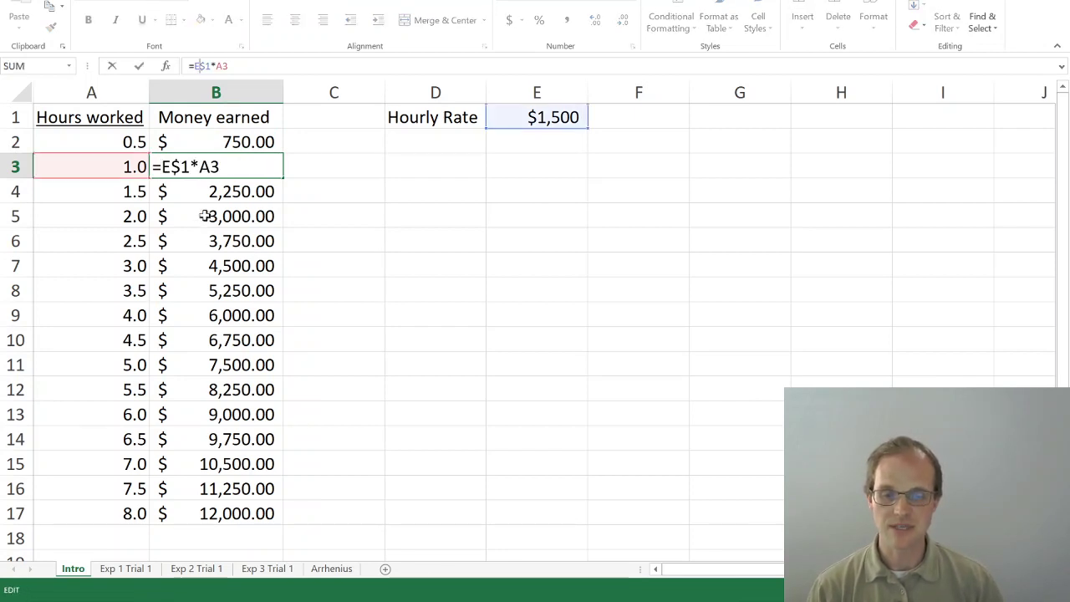
{"action": "left_click", "coordinate": [322, 183]}
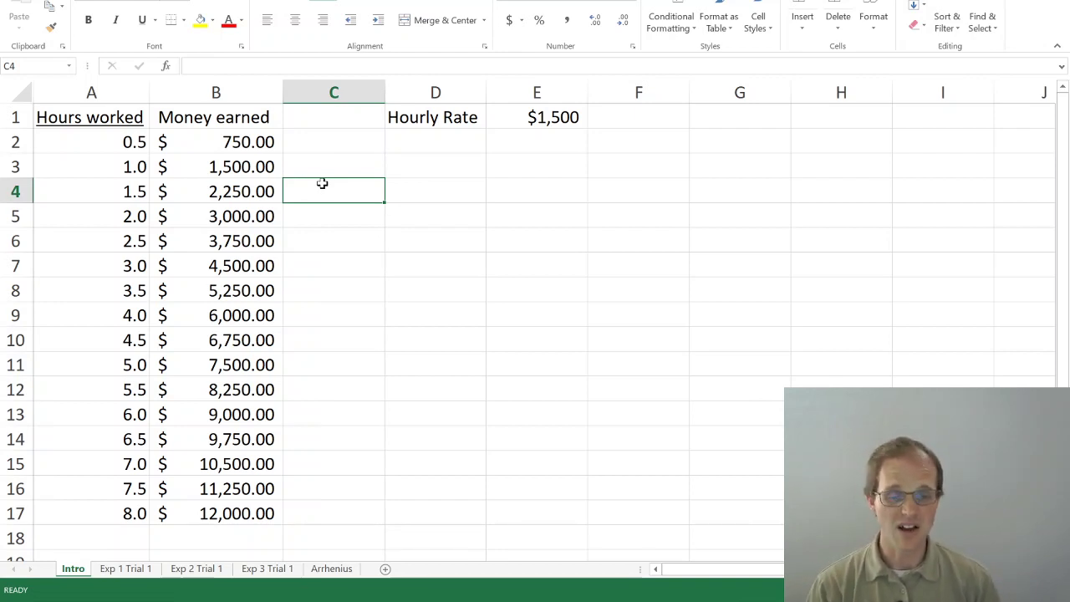
{"action": "left_click", "coordinate": [272, 146]}
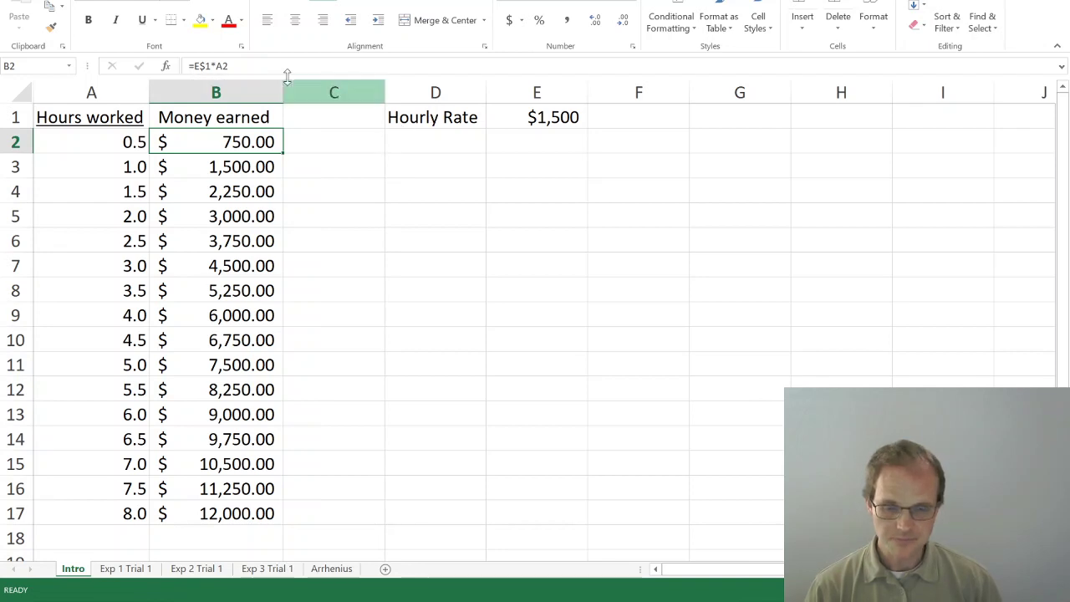
{"action": "left_click", "coordinate": [204, 65]}
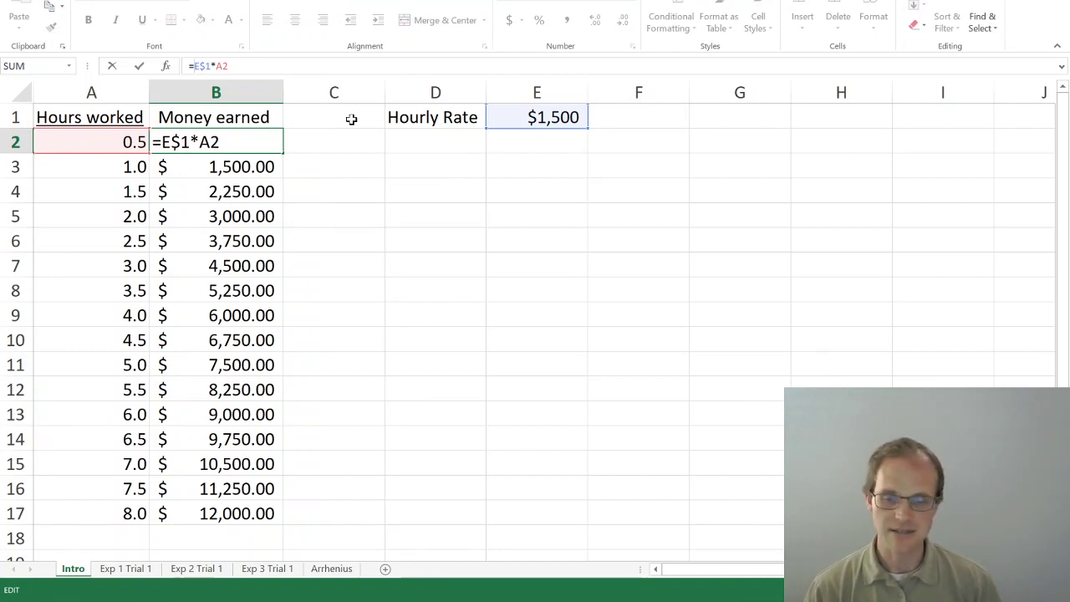
{"action": "type", "text": "$"}
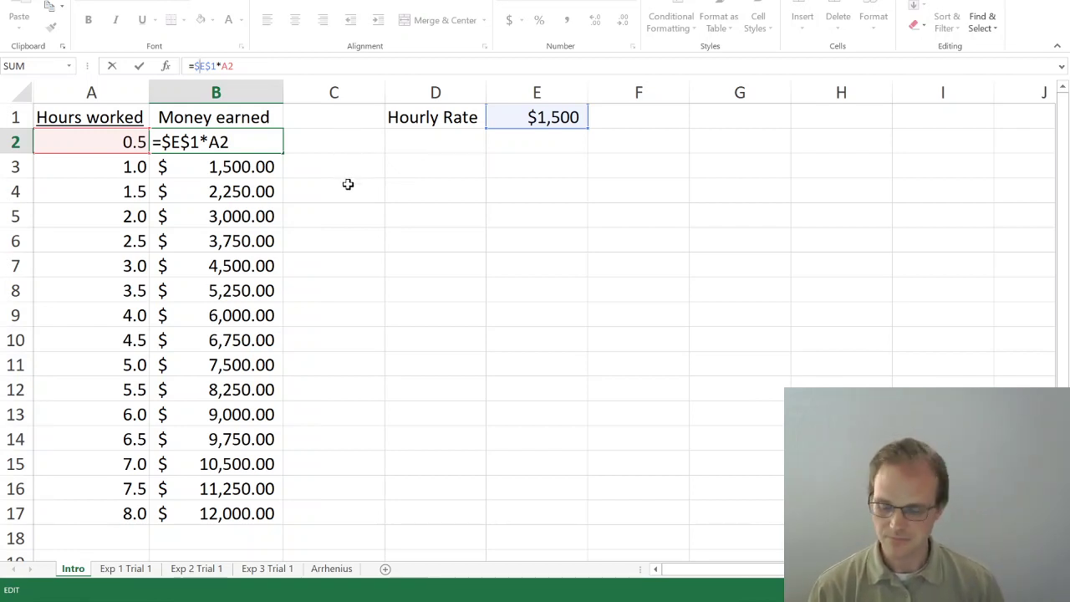
{"action": "key", "text": "ctrl+Return"}
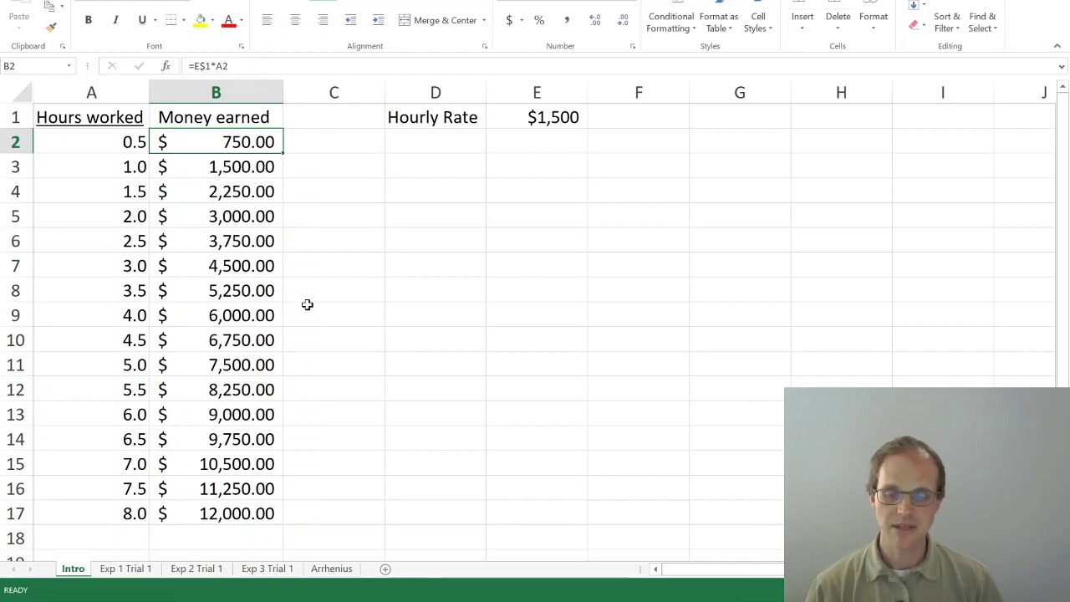
{"action": "key", "text": "shift+Down"}
{"action": "key", "text": "shift+Down"}
{"action": "key", "text": "shift+Down"}
{"action": "key", "text": "shift+Down"}
{"action": "key", "text": "shift+Down"}
{"action": "key", "text": "shift+Down"}
{"action": "key", "text": "shift+Down"}
{"action": "key", "text": "shift+Down"}
{"action": "key", "text": "shift+Down"}
{"action": "key", "text": "shift+Down"}
{"action": "key", "text": "shift+Down"}
{"action": "key", "text": "shift+Down"}
{"action": "key", "text": "shift+Down"}
{"action": "key", "text": "shift+Down"}
{"action": "key", "text": "shift+Down"}
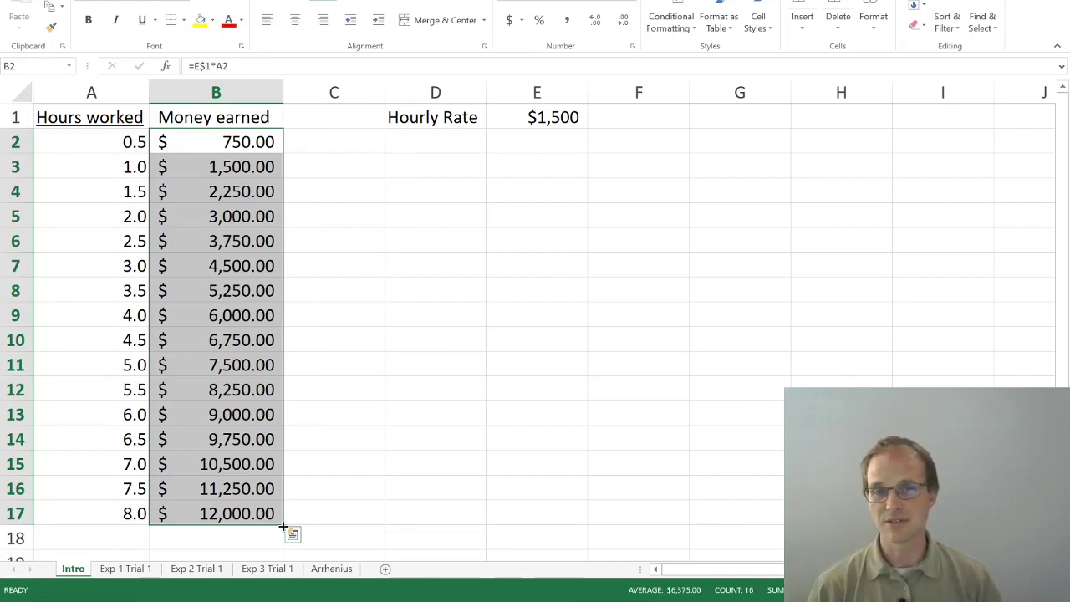
{"action": "left_click", "coordinate": [427, 117]}
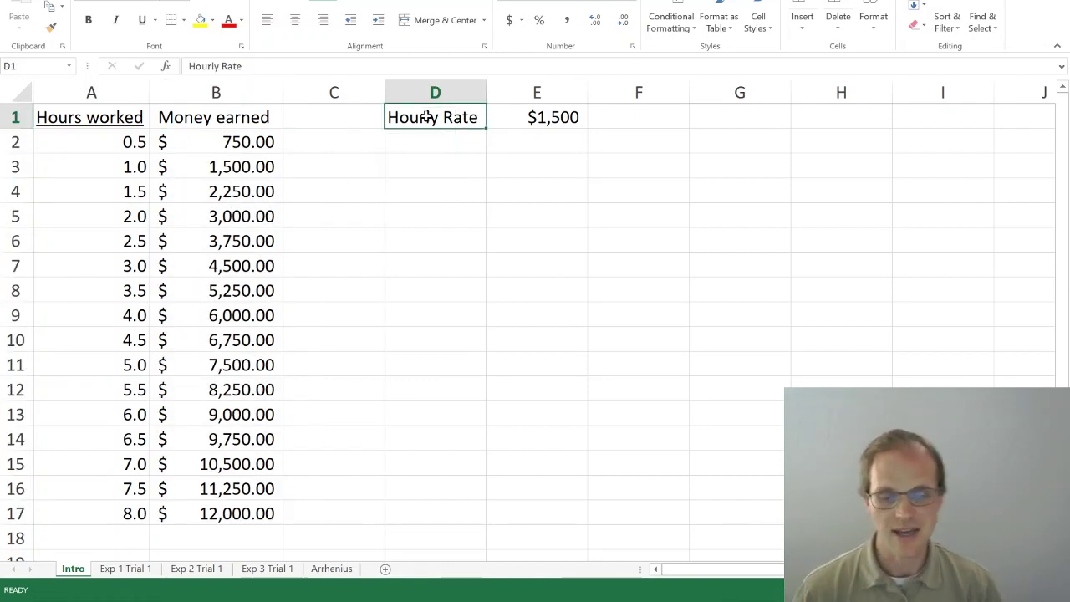
{"action": "key", "text": "Right"}
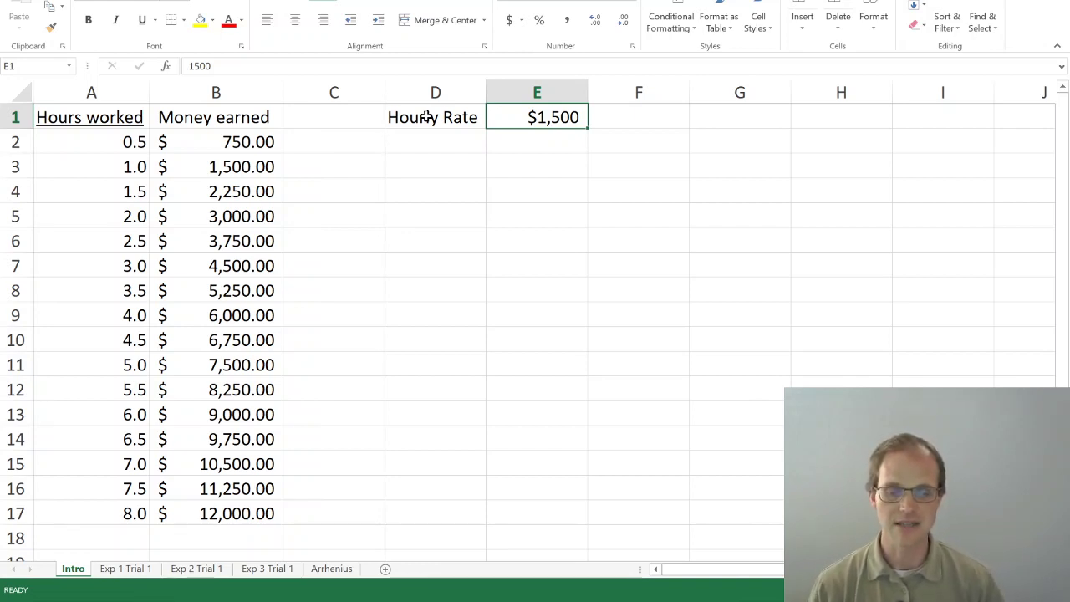
- Add a 'Constant 2' label in D2 with the value 3.572 in E2
{"action": "left_click_drag", "start_coordinate": [426, 123], "coordinate": [521, 132]}
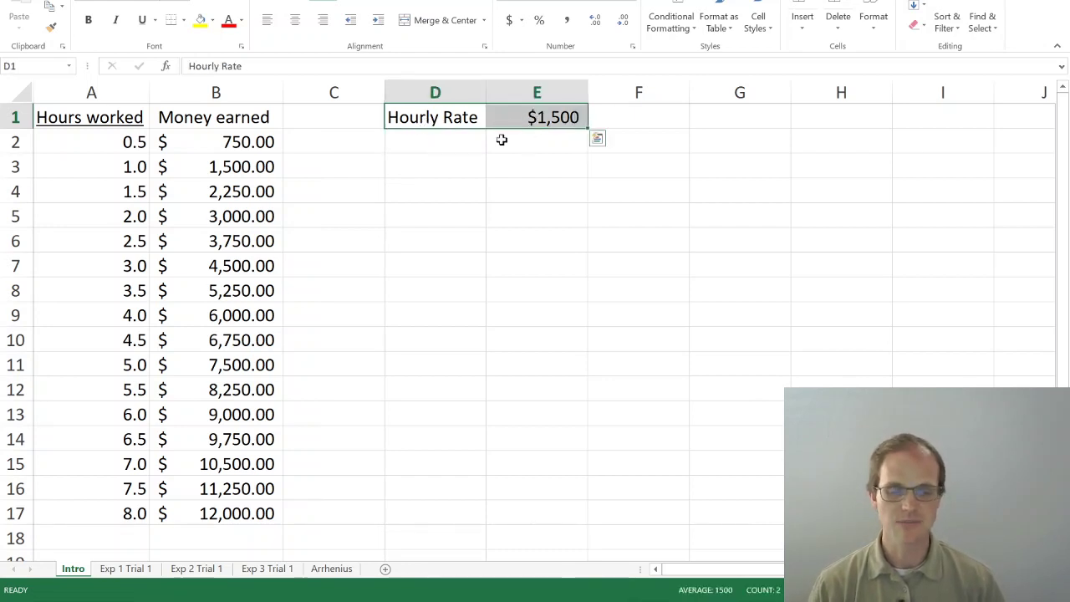
{"action": "left_click", "coordinate": [472, 143]}
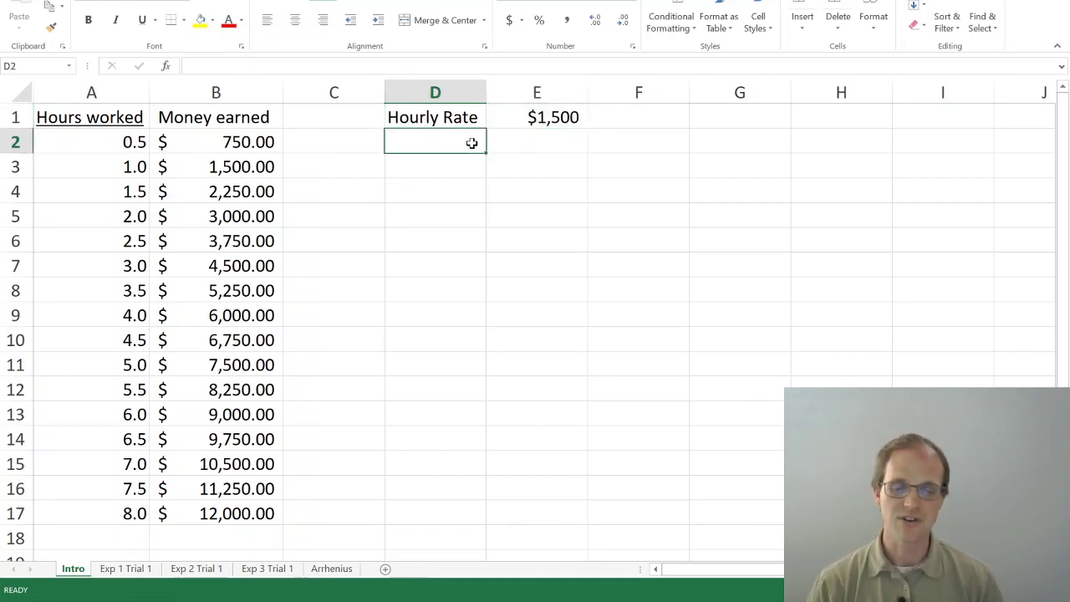
{"action": "type", "text": "Constant 2"}
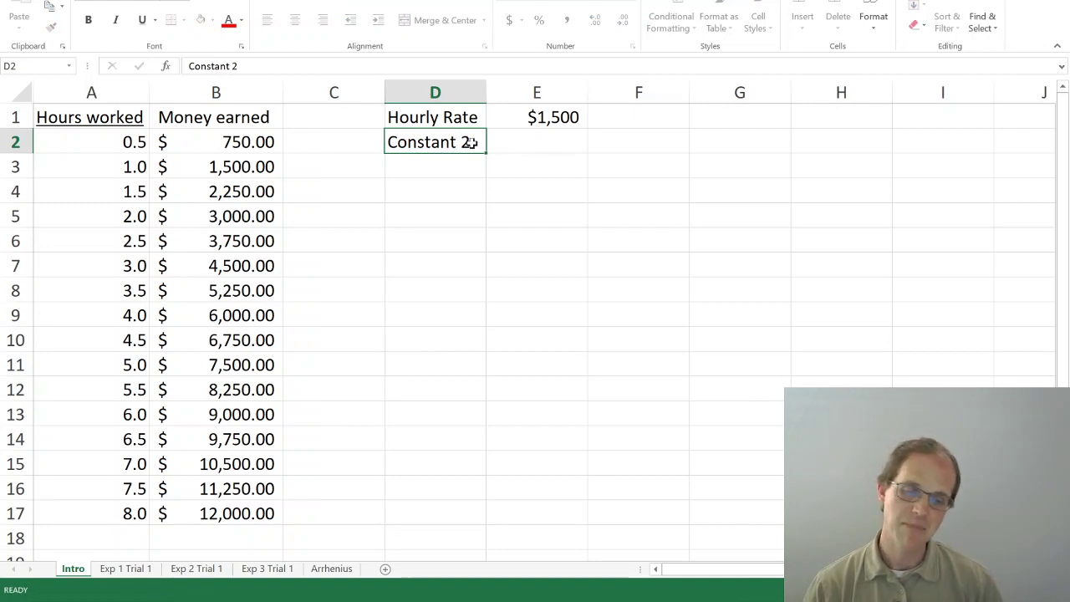
{"action": "key", "text": "Tab"}
{"action": "type", "text": "3.572"}
{"action": "key", "text": "Return"}
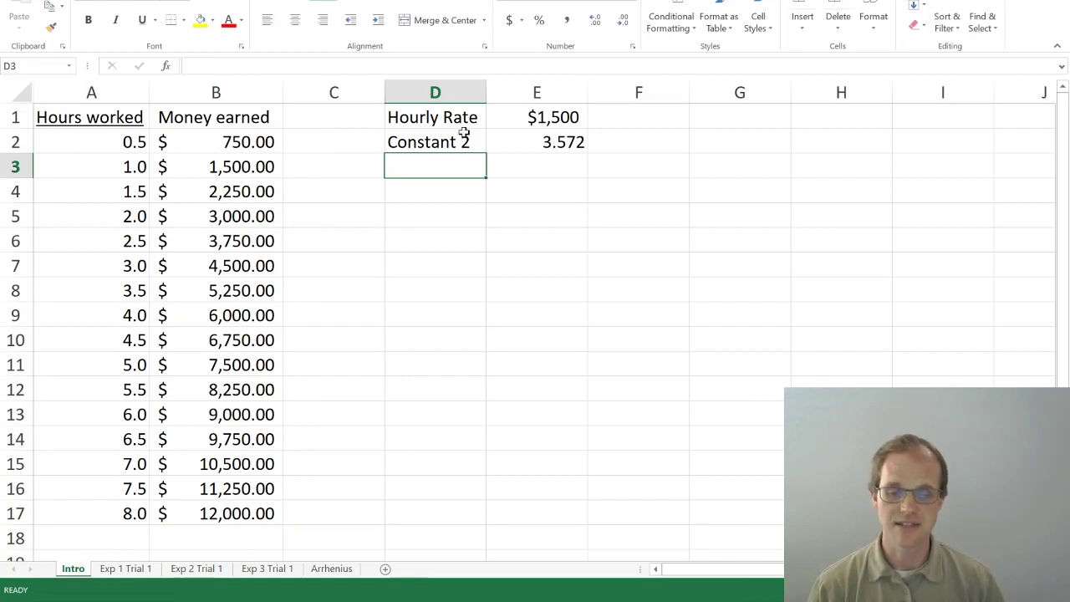
{"action": "left_click", "coordinate": [335, 87]}
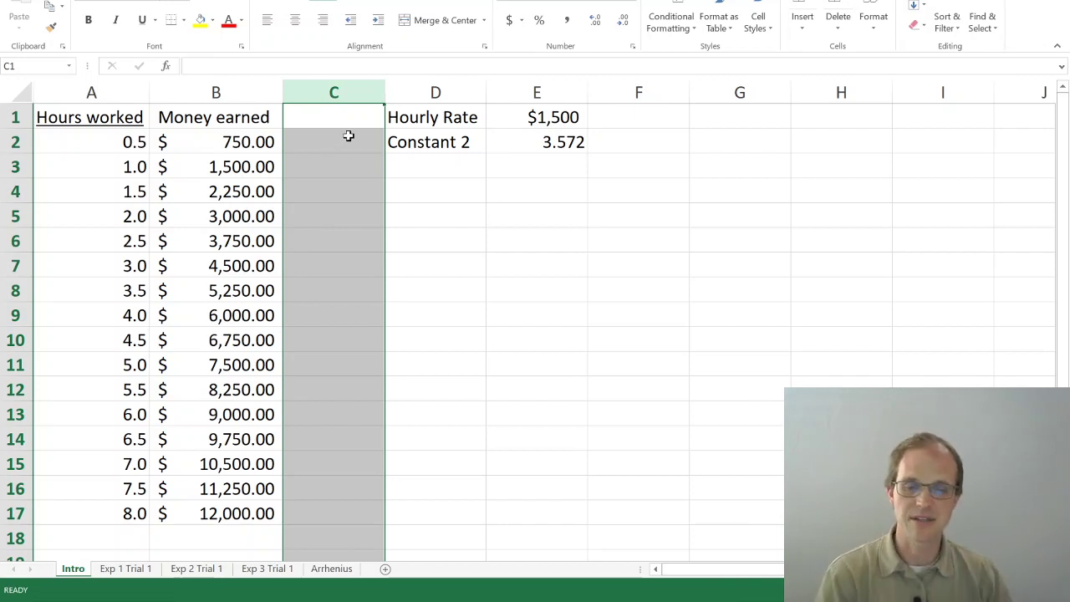
- Narrow empty column C so the Hourly Rate and Constant 2 block sits beside Money earned
{"action": "left_click_drag", "start_coordinate": [379, 90], "coordinate": [325, 90]}
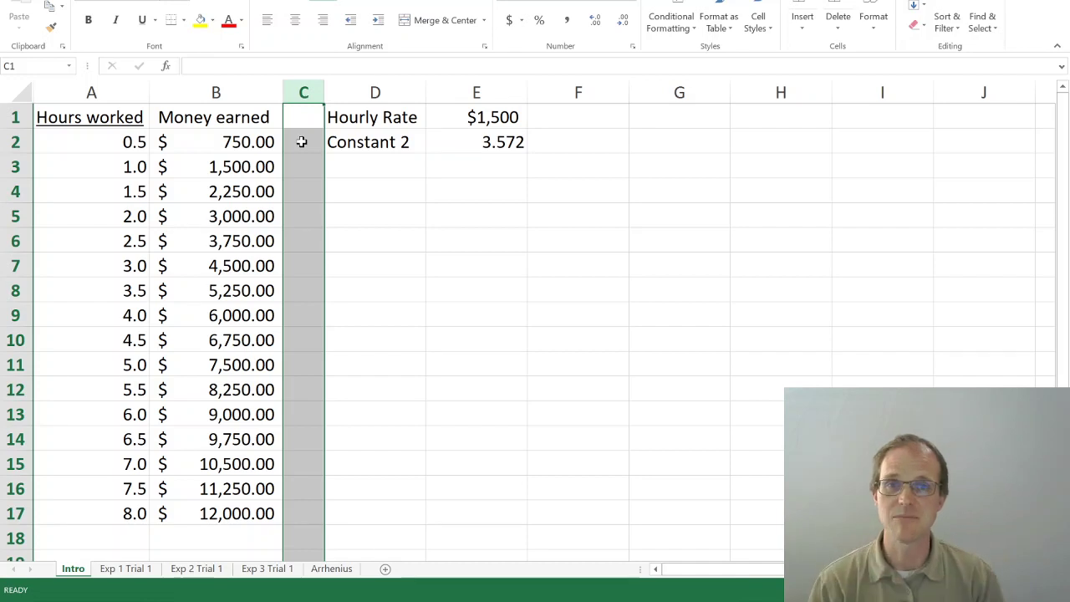
{"action": "left_click", "coordinate": [329, 164]}
{"action": "left_click", "coordinate": [368, 181]}
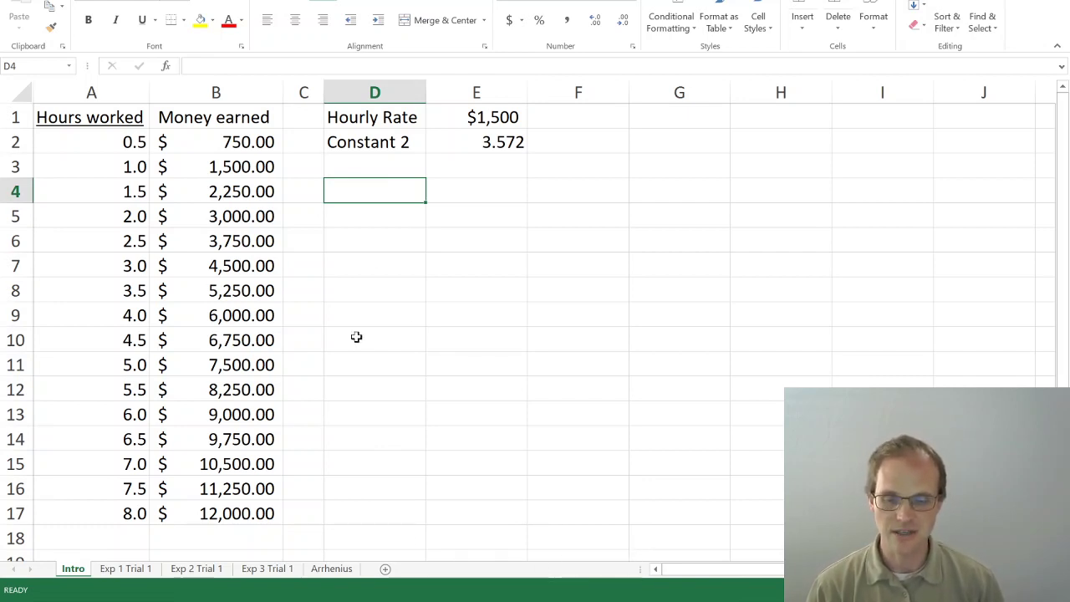
{"action": "left_click", "coordinate": [133, 251]}
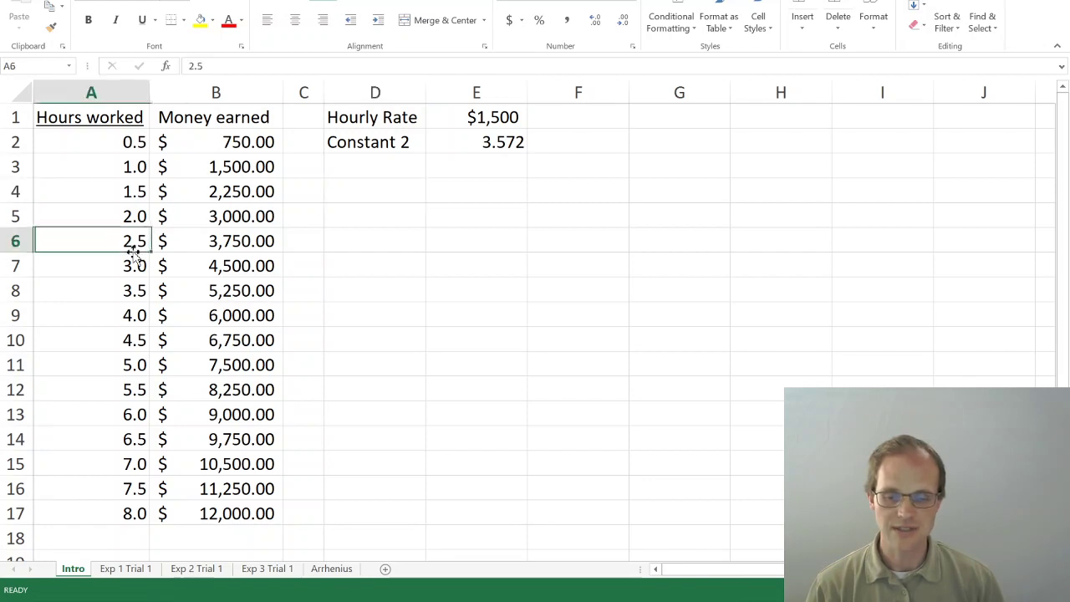
{"action": "left_click", "coordinate": [250, 263]}
{"action": "left_click", "coordinate": [377, 173]}
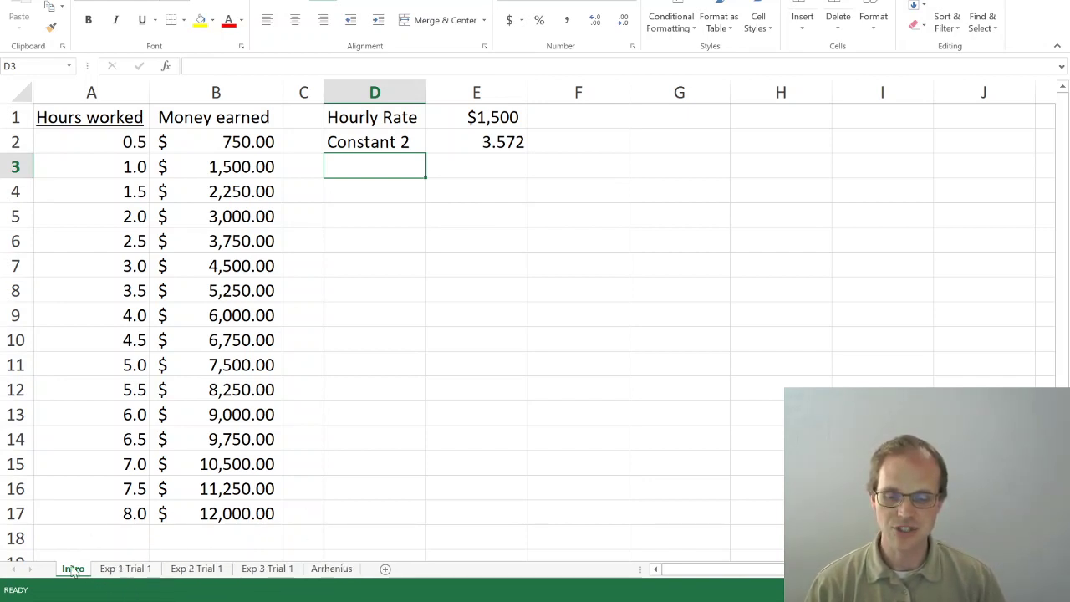
{"action": "left_click", "coordinate": [108, 570]}
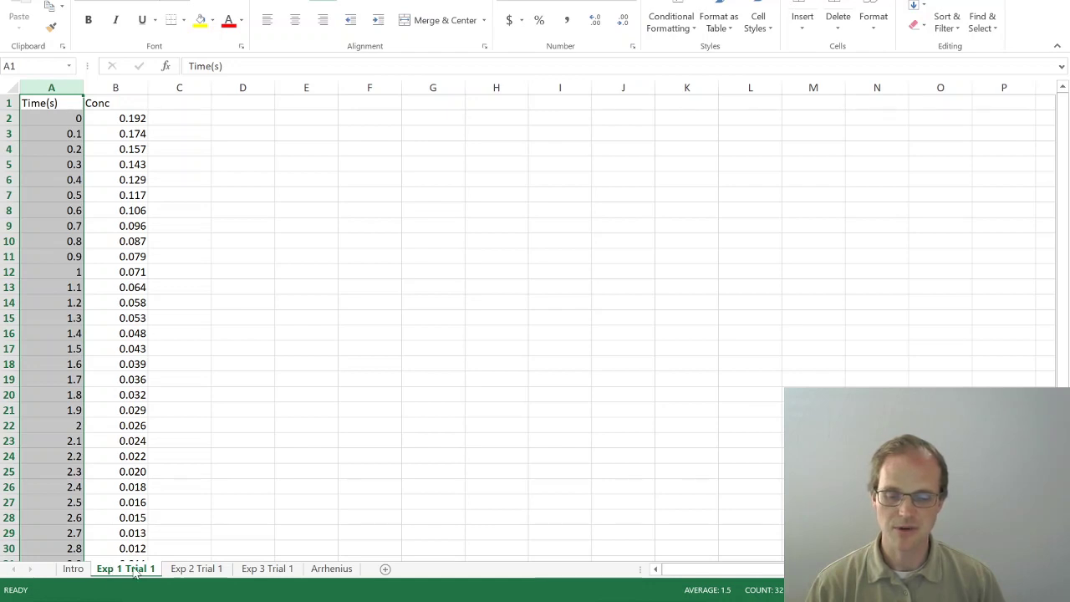
{"action": "left_click", "coordinate": [191, 571]}
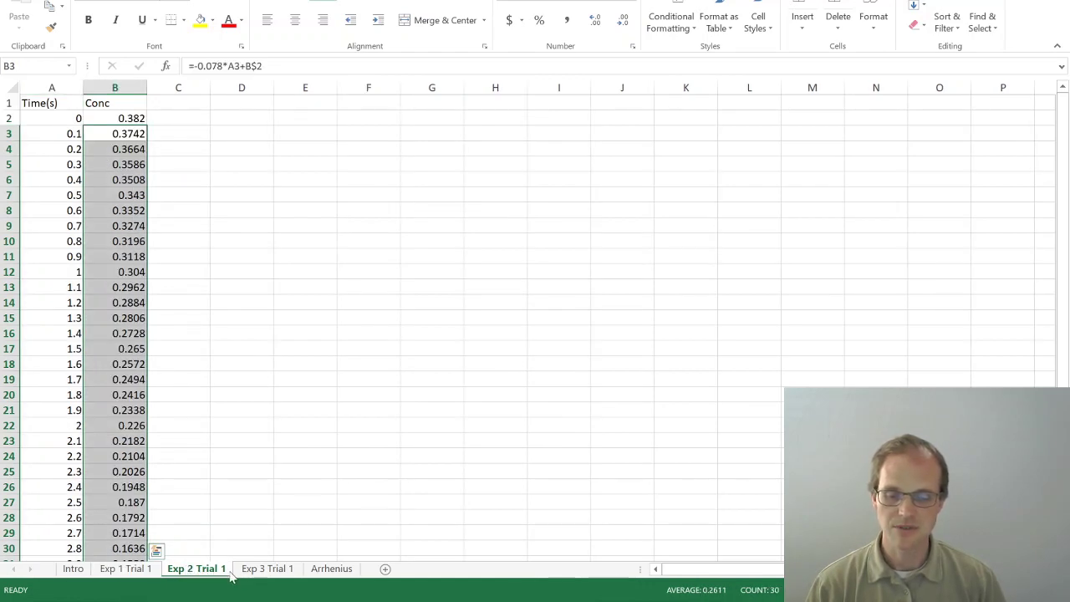
{"action": "left_click", "coordinate": [263, 570]}
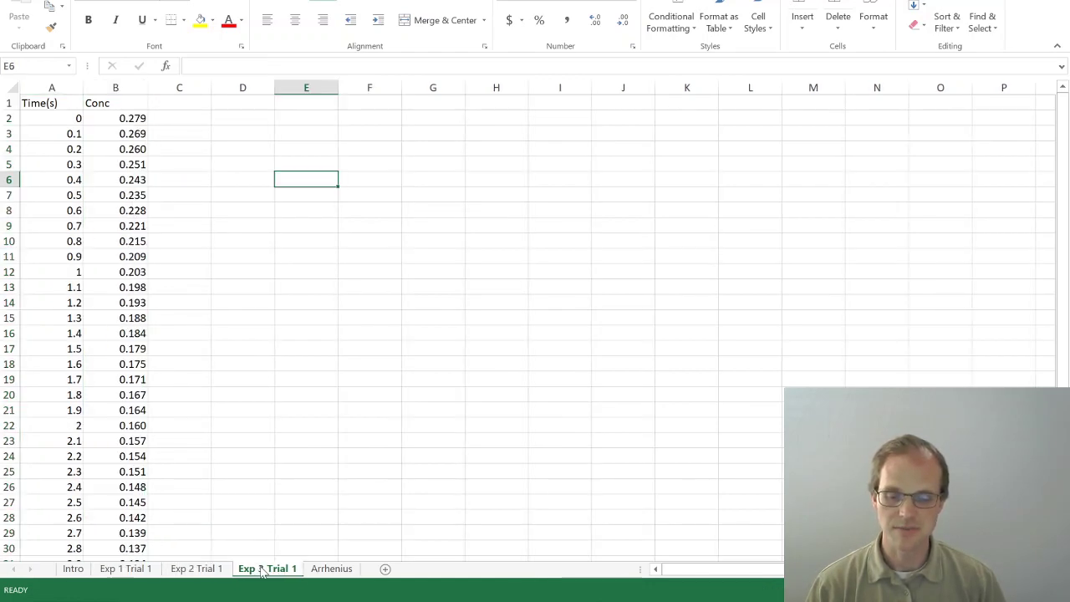
{"action": "left_click", "coordinate": [328, 569]}
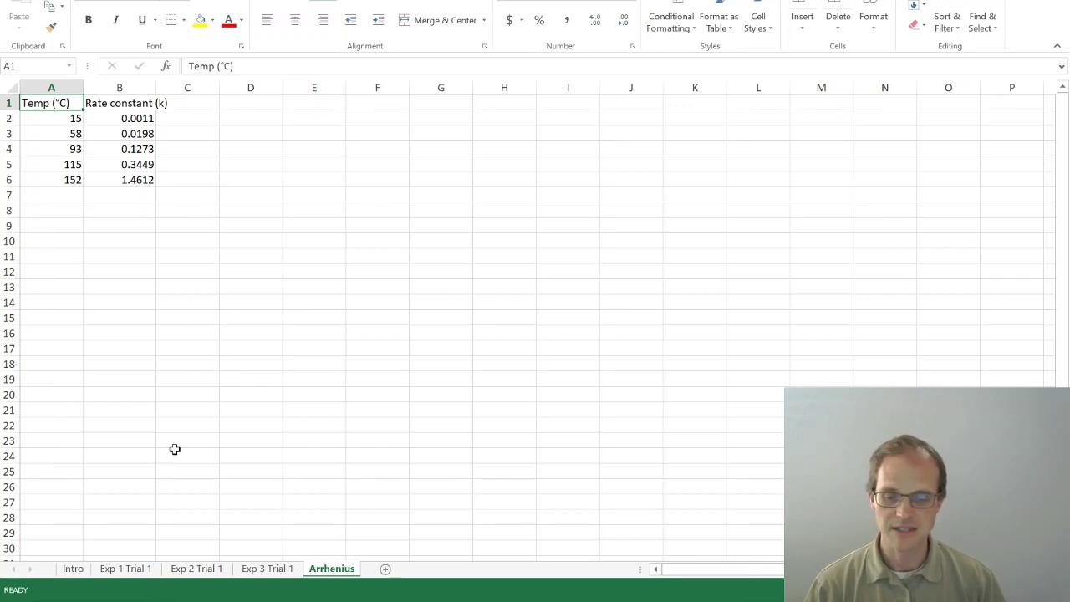
{"action": "left_click", "coordinate": [73, 569]}
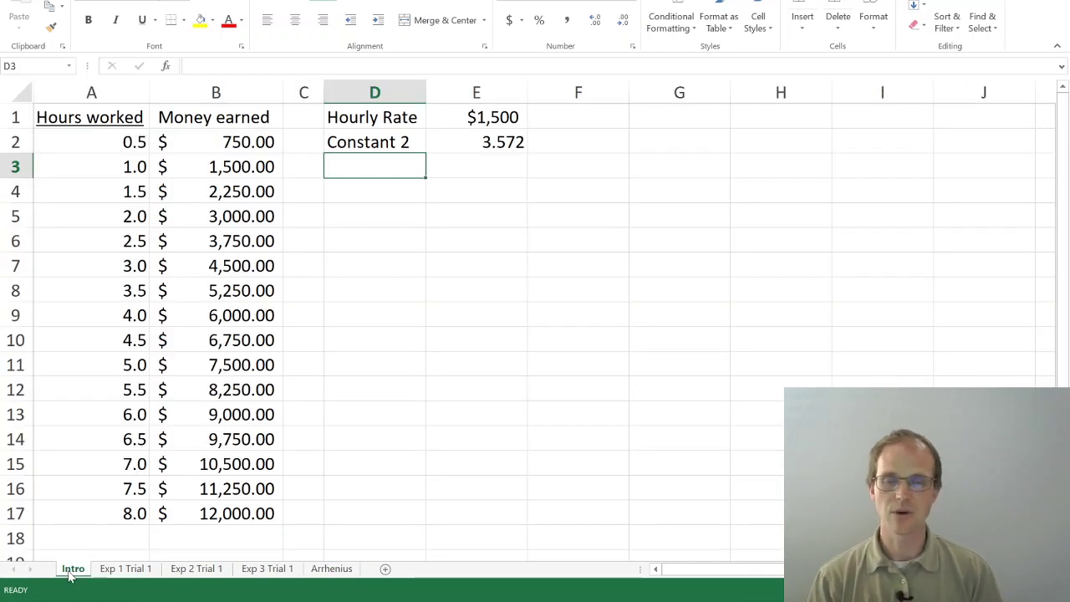